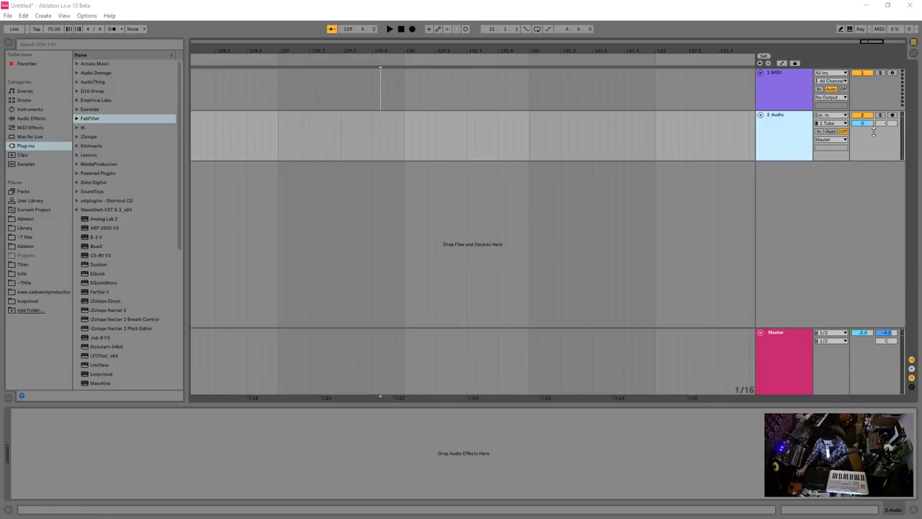
# Add an EQ Eight audio effect to the 2 Audio track.
pyautogui.moveTo(281, 136); pyautogui.dragTo(368, 136)
pyautogui.click(409, 137)
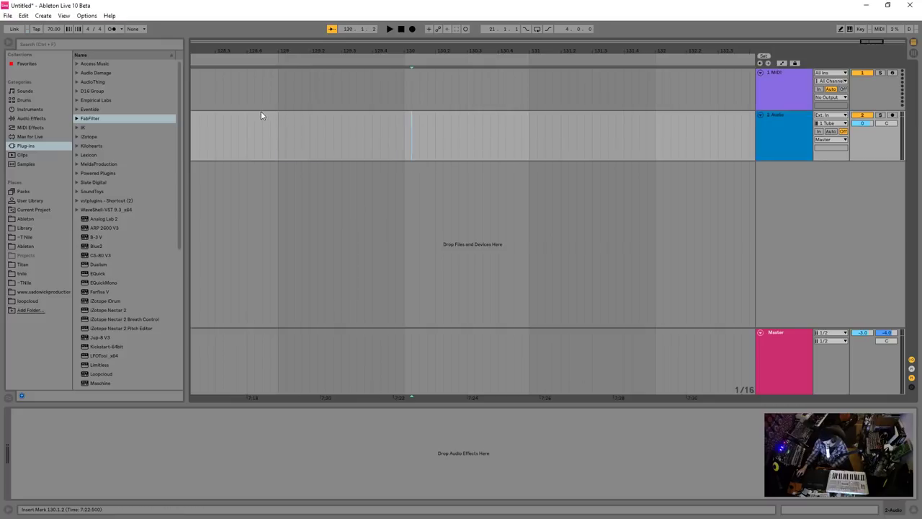
pyautogui.click(32, 119)
pyautogui.moveTo(100, 171); pyautogui.dragTo(179, 451)
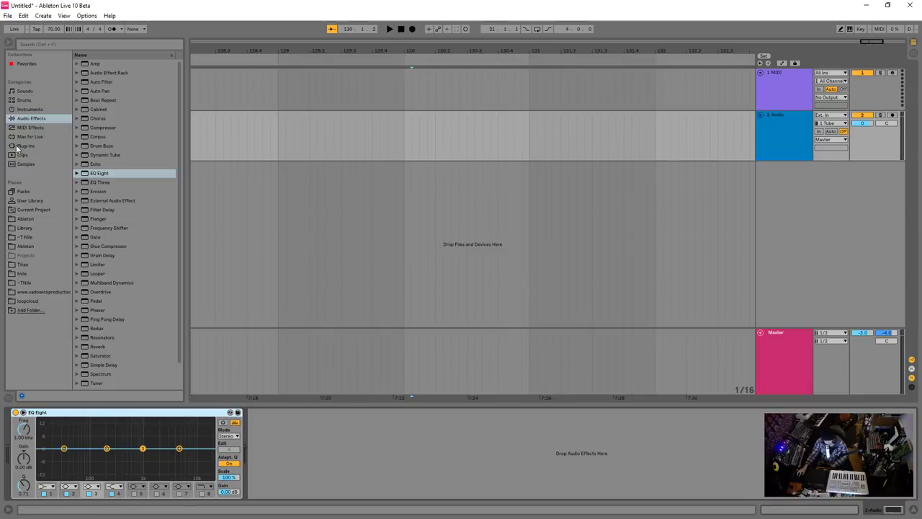
# Add the FabFilter Pro-Q 2 plug-in after EQ Eight on the audio track and open its editor.
pyautogui.click(58, 146)
pyautogui.click(76, 118)
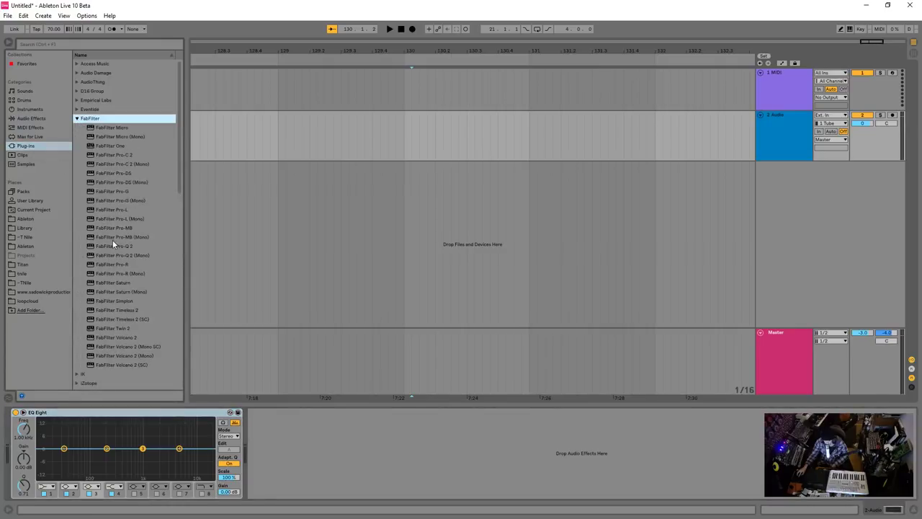
pyautogui.moveTo(113, 244); pyautogui.dragTo(350, 448)
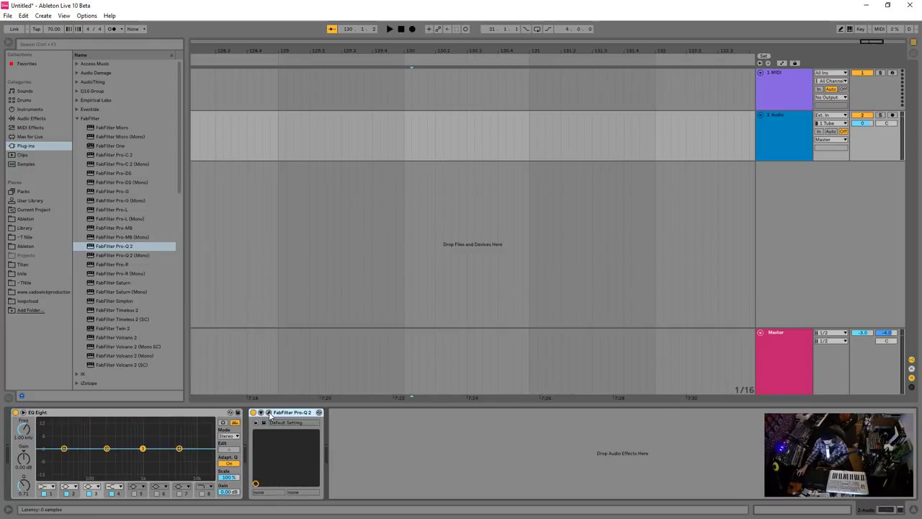
pyautogui.click(269, 414)
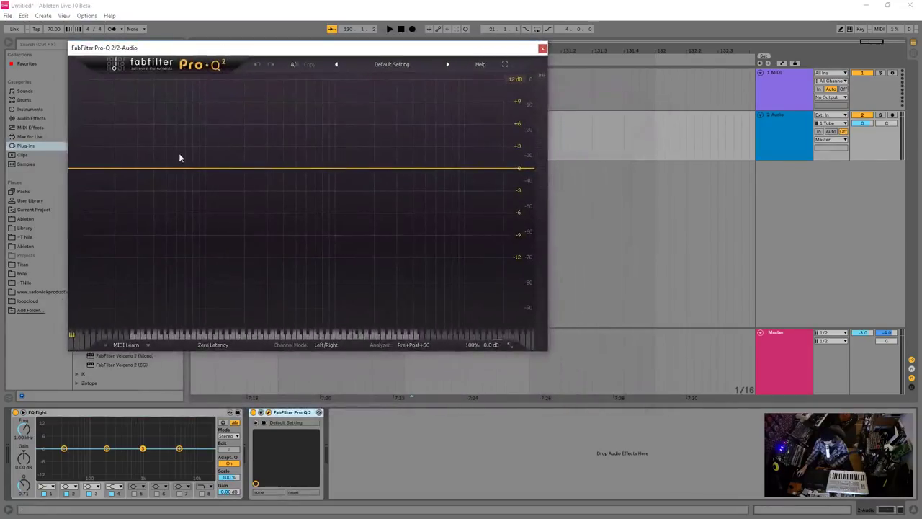
# Create a bell band in Pro-Q 2 that cuts about 3 dB around 75 Hz.
pyautogui.doubleClick(171, 168)
pyautogui.moveTo(171, 168)
pyautogui.mouseDown()
pyautogui.moveTo(274, 235)
pyautogui.moveTo(300, 237)
pyautogui.moveTo(182, 174)
pyautogui.mouseUp()
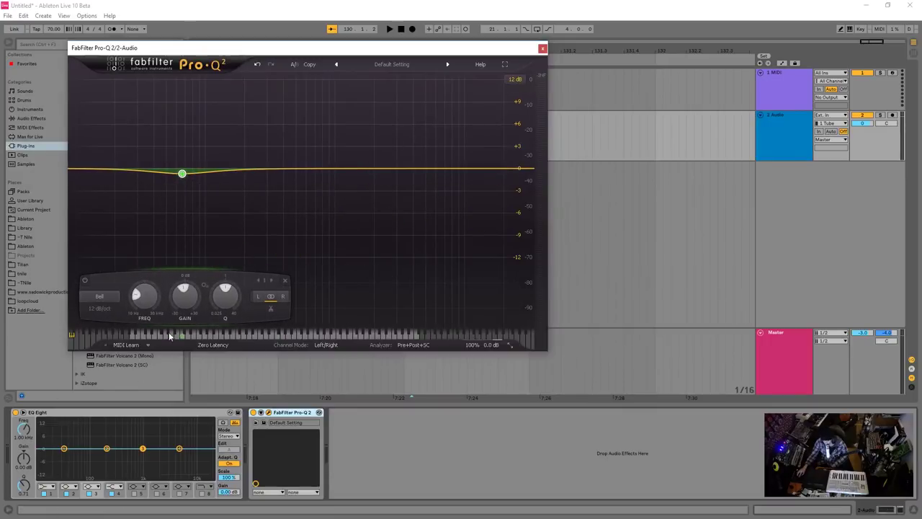
pyautogui.moveTo(191, 175)
pyautogui.moveTo(190, 175); pyautogui.dragTo(189, 189)
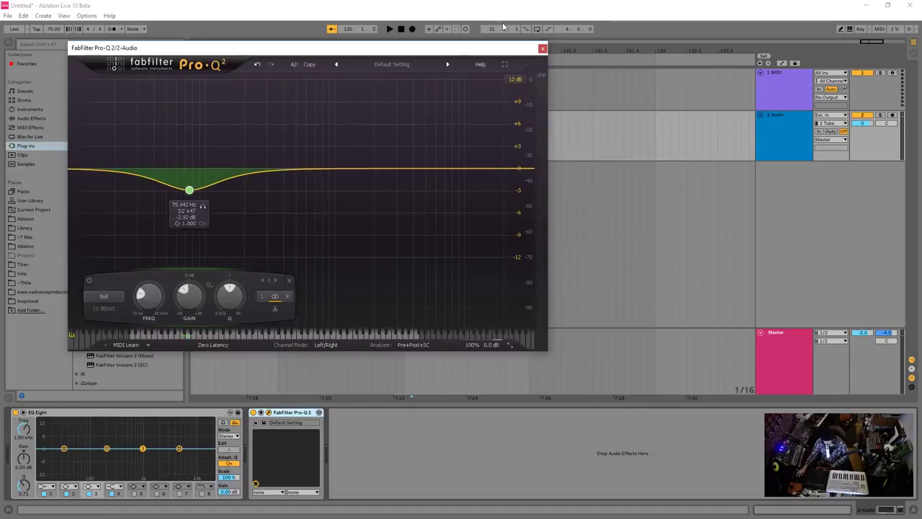
# Close the Pro-Q 2 editor and cut the plug-in from the device chain.
pyautogui.click(543, 49)
pyautogui.rightClick(299, 412)
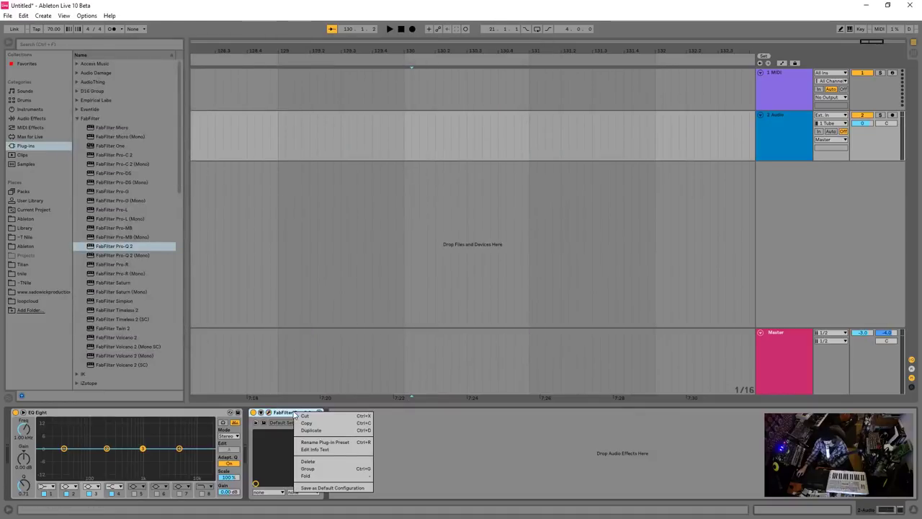
pyautogui.click(305, 416)
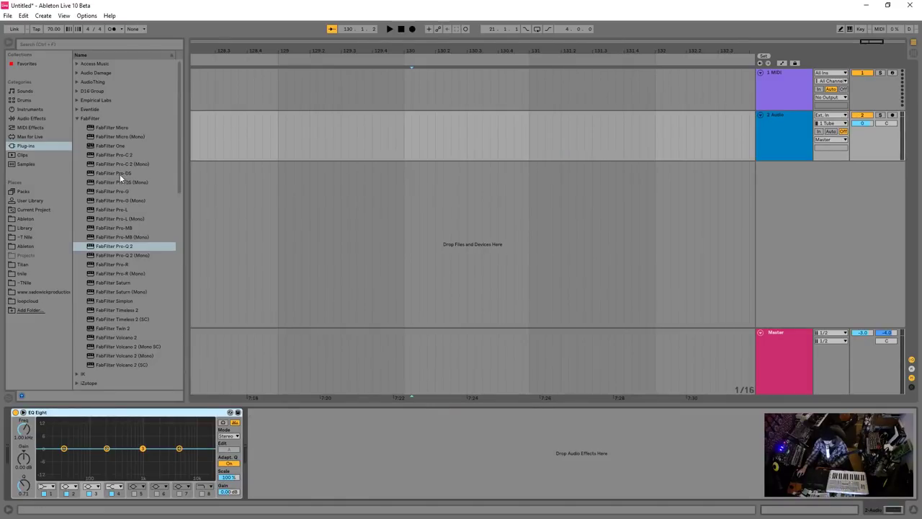
# Insert FabFilter Pro-DS ahead of EQ Eight, look over its controls and close its editor.
pyautogui.moveTo(119, 174); pyautogui.dragTo(77, 430)
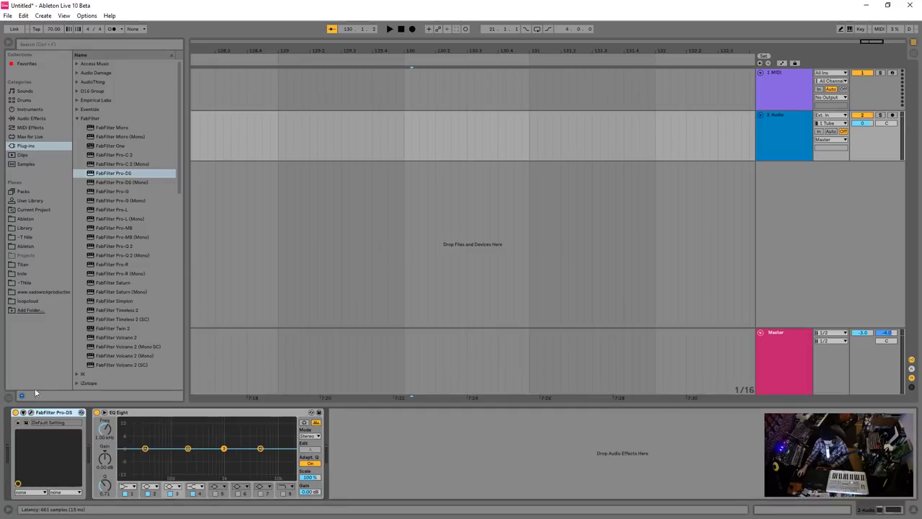
pyautogui.moveTo(243, 54); pyautogui.dragTo(329, 70)
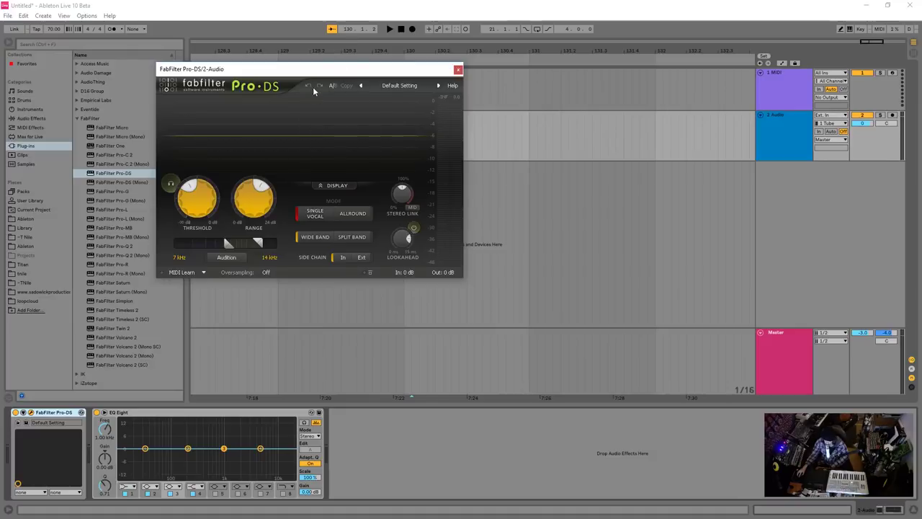
pyautogui.moveTo(302, 73); pyautogui.dragTo(347, 91)
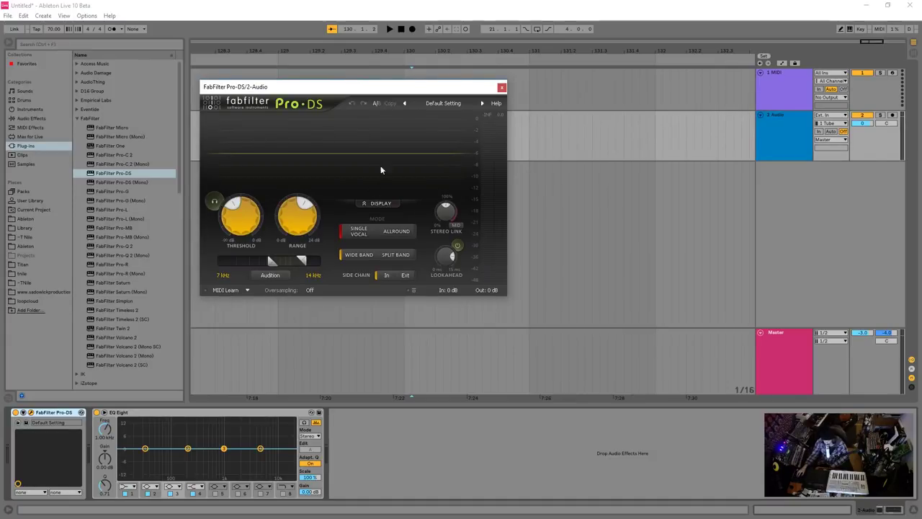
pyautogui.moveTo(330, 94); pyautogui.dragTo(334, 115)
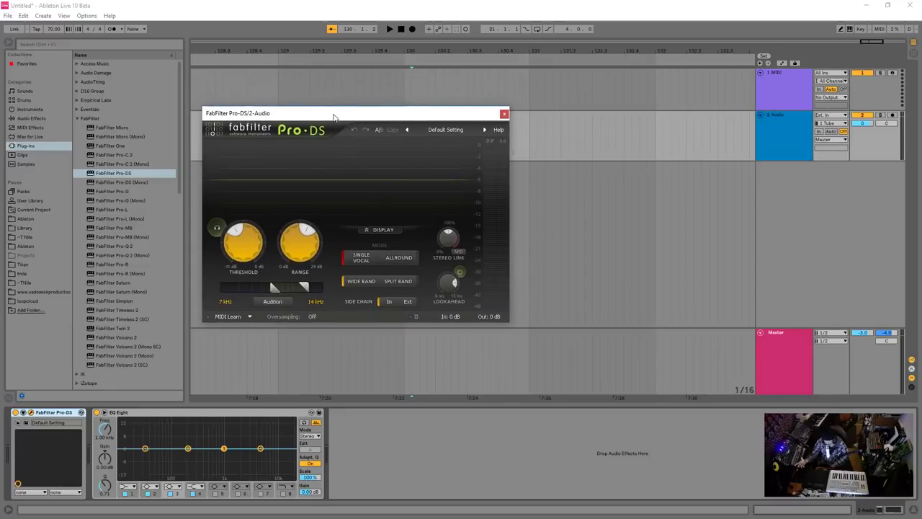
pyautogui.moveTo(367, 113); pyautogui.dragTo(383, 105)
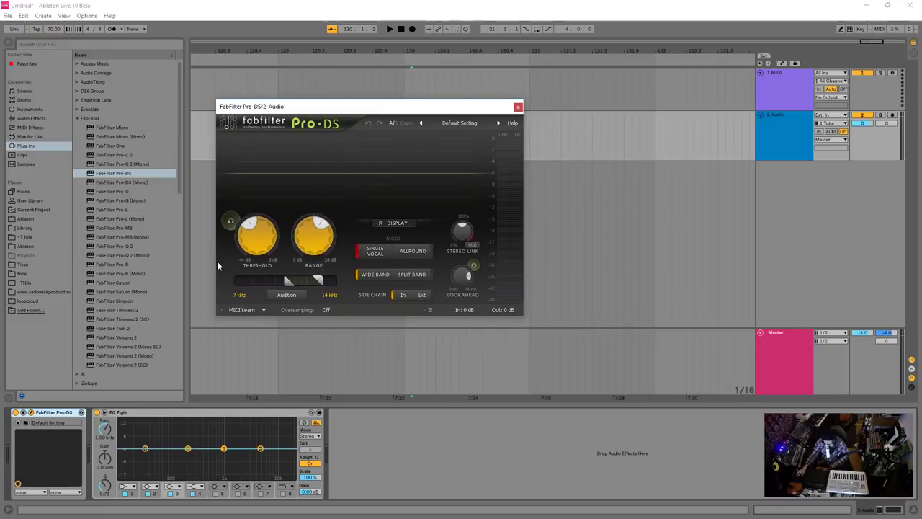
pyautogui.moveTo(445, 109); pyautogui.dragTo(415, 109)
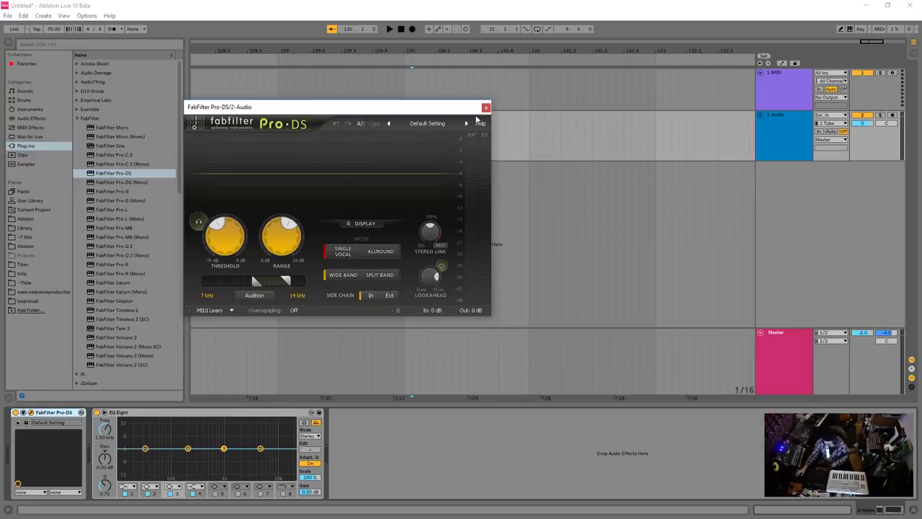
pyautogui.moveTo(460, 108); pyautogui.dragTo(457, 101)
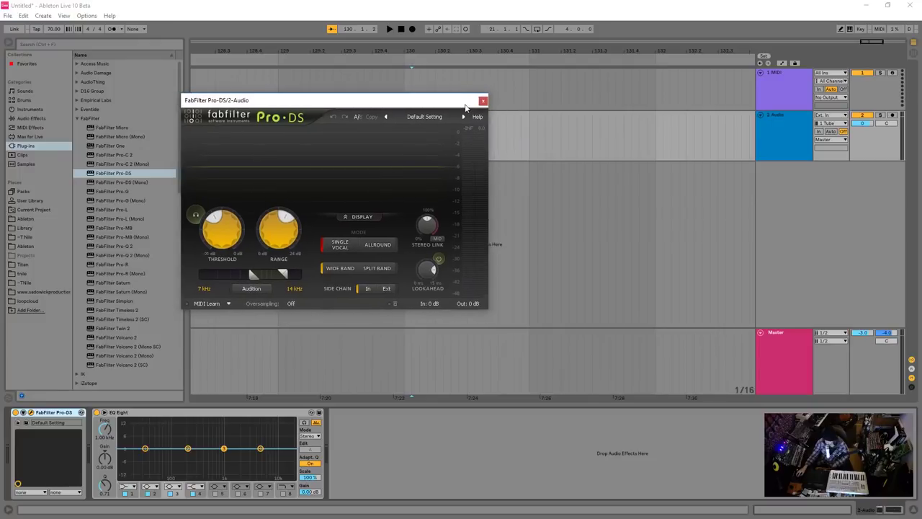
pyautogui.click(483, 102)
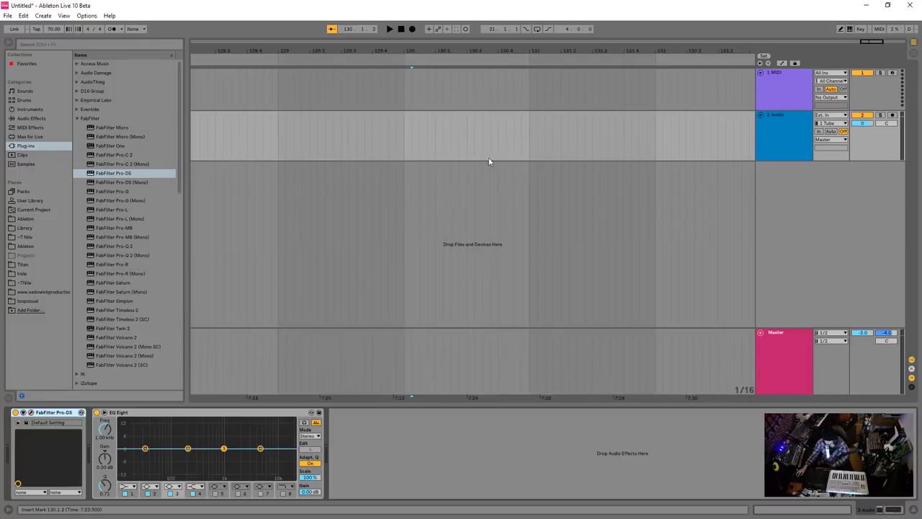
# Insert FabFilter Pro-G at the start of the device chain, look over its controls and close its editor.
pyautogui.click(143, 415)
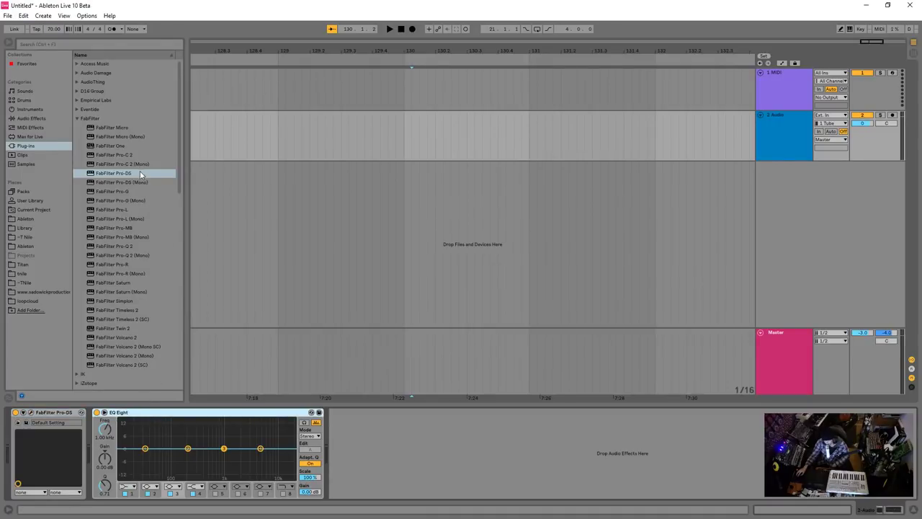
pyautogui.moveTo(122, 192); pyautogui.dragTo(26, 432)
pyautogui.click(31, 412)
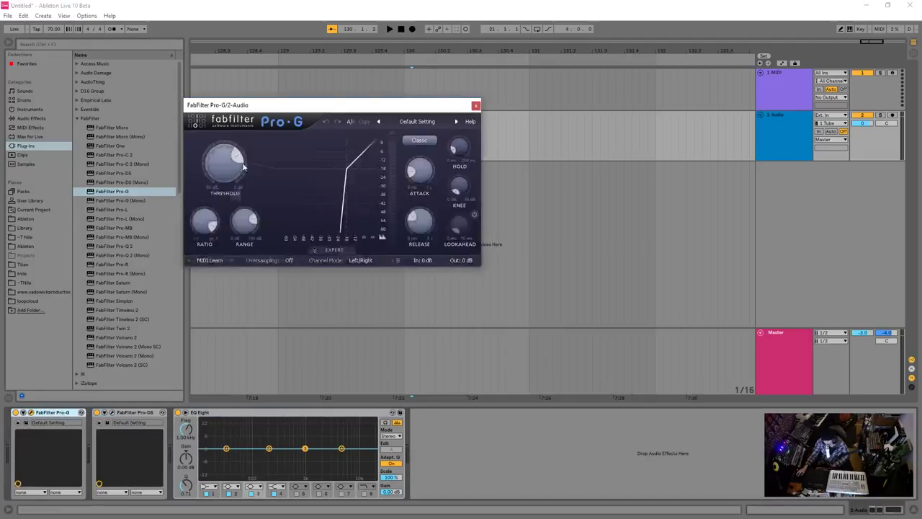
pyautogui.moveTo(324, 110); pyautogui.dragTo(310, 131)
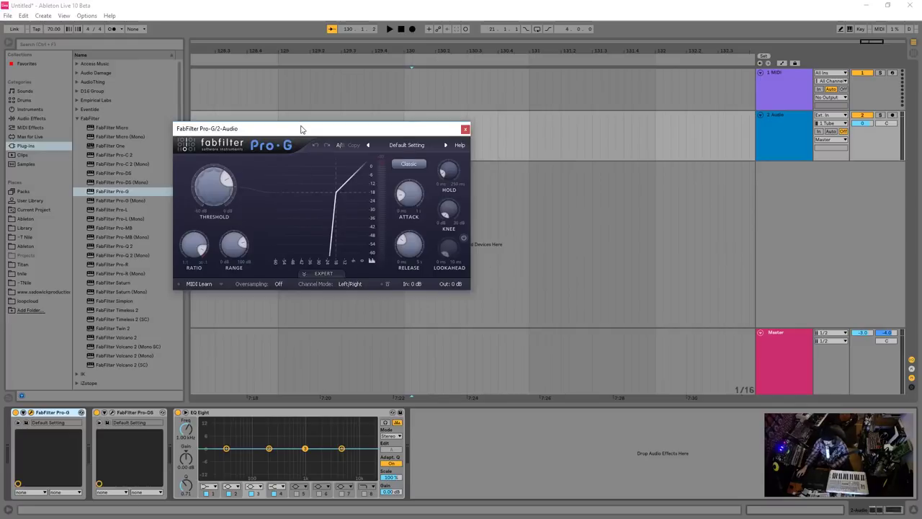
pyautogui.moveTo(300, 129); pyautogui.dragTo(308, 121)
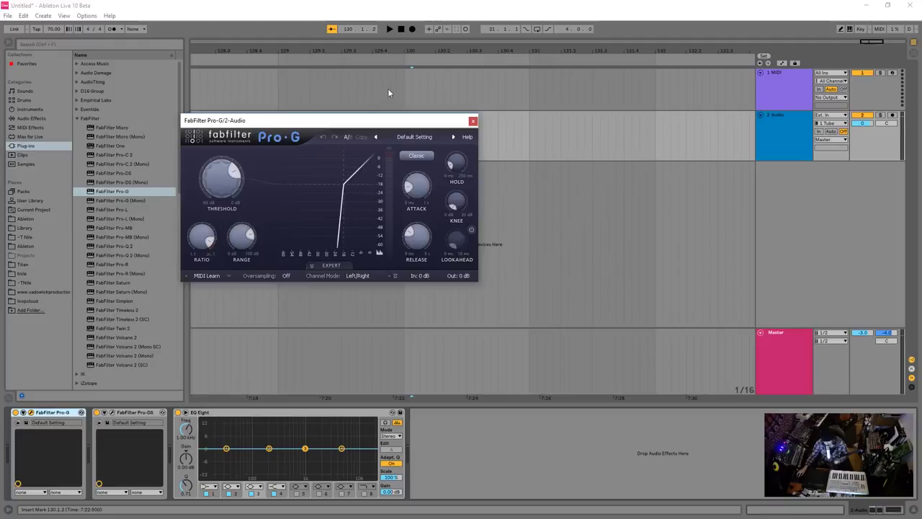
pyautogui.click(473, 120)
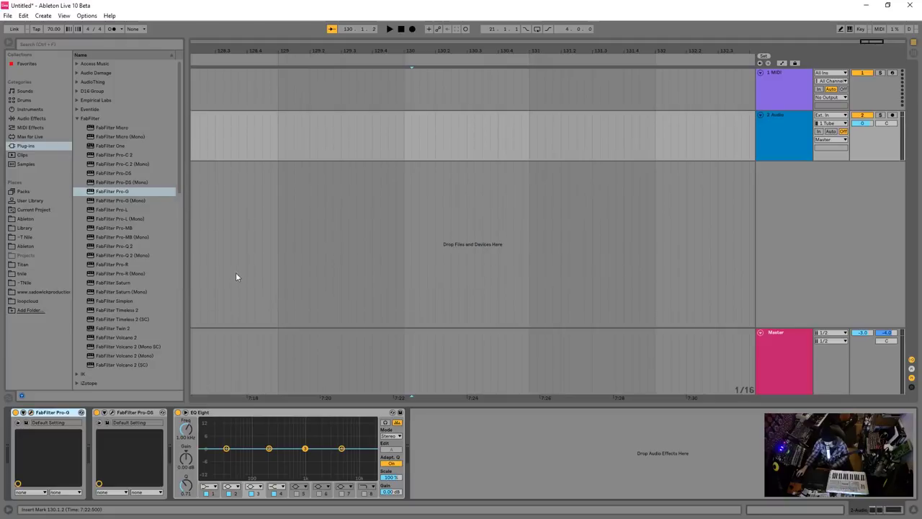
# Delete Pro-G and Pro-DS from the device chain, keeping only EQ Eight.
pyautogui.click(51, 413)
pyautogui.press('Delete')
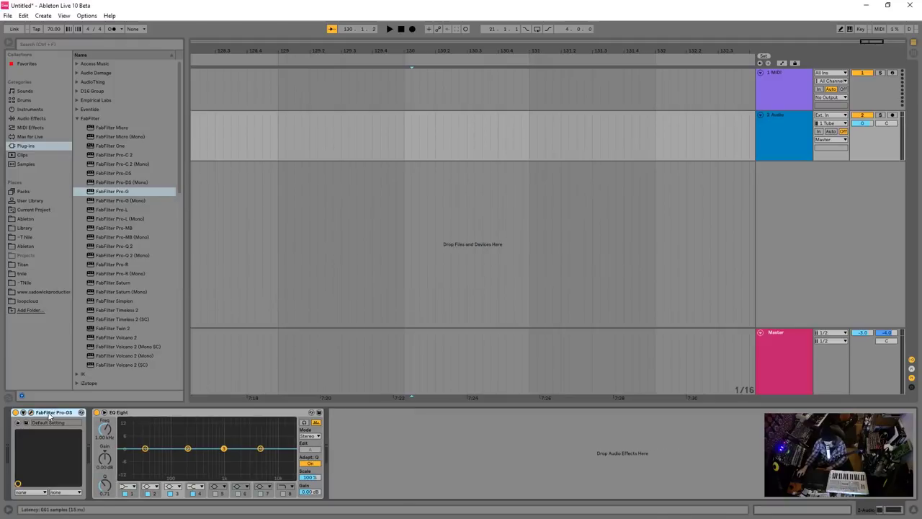
pyautogui.press('Delete')
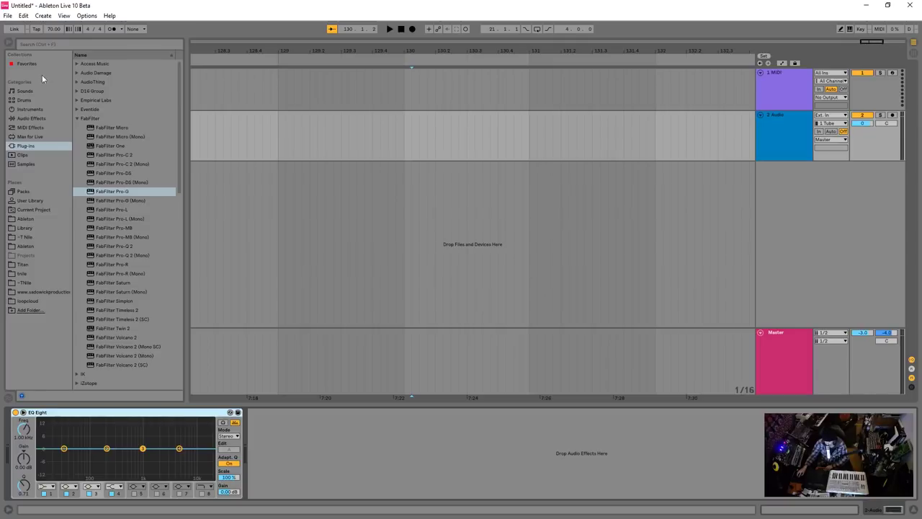
# Add a Compressor after EQ Eight and place a copy of EQ Eight behind the Compressor.
pyautogui.click(30, 119)
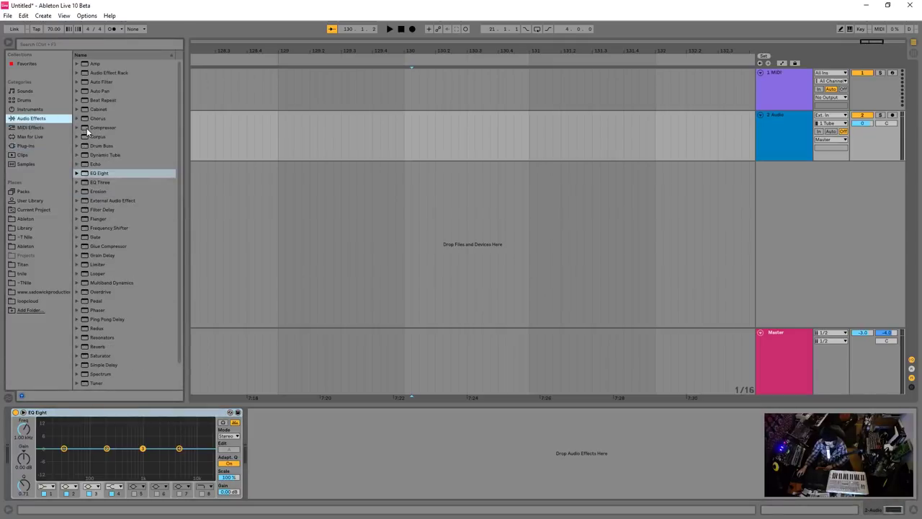
pyautogui.moveTo(87, 128); pyautogui.dragTo(279, 461)
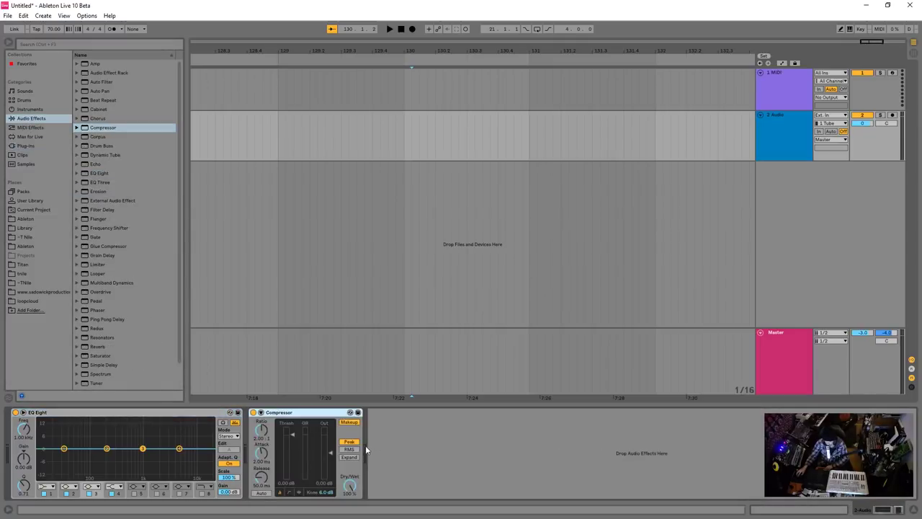
pyautogui.click(72, 414)
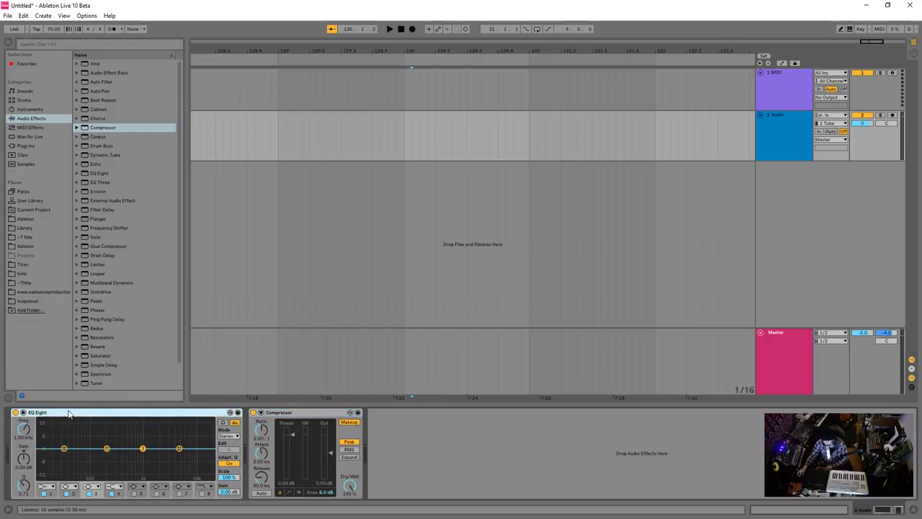
pyautogui.rightClick(92, 416)
pyautogui.click(117, 289)
pyautogui.click(379, 439)
pyautogui.rightClick(379, 439)
pyautogui.click(392, 442)
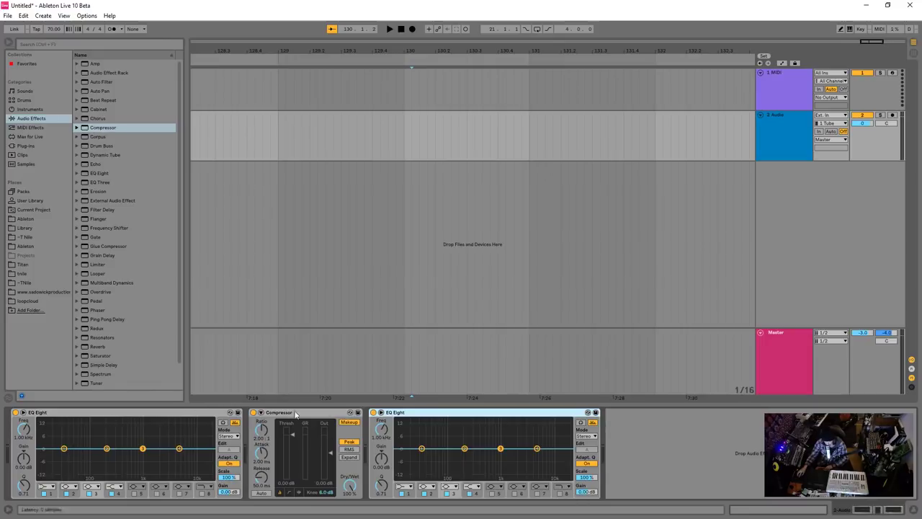
# Delete the second EQ Eight that follows the Compressor.
pyautogui.click(170, 414)
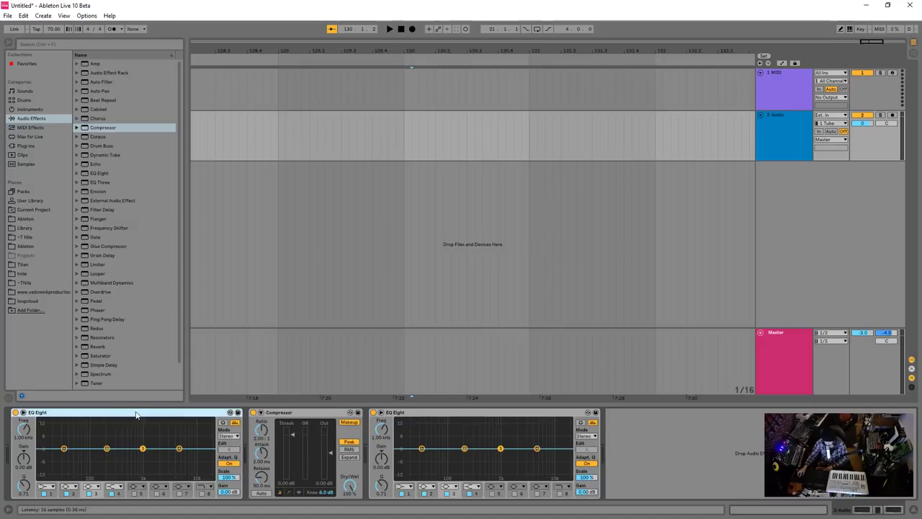
pyautogui.click(452, 415)
pyautogui.press('Delete')
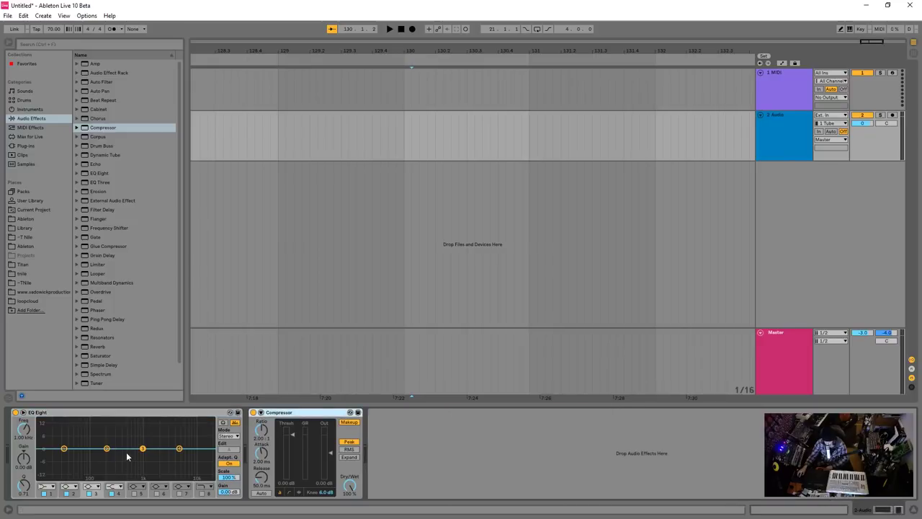
# Boost EQ Eight band 2 by about 4.6 dB near 138 Hz and delete the Compressor.
pyautogui.moveTo(106, 451); pyautogui.dragTo(99, 441)
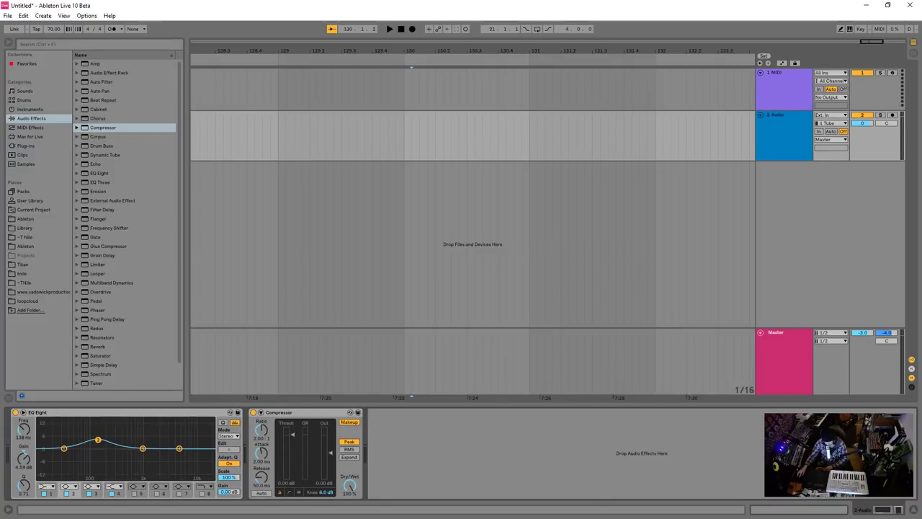
pyautogui.click(288, 412)
pyautogui.press('Delete')
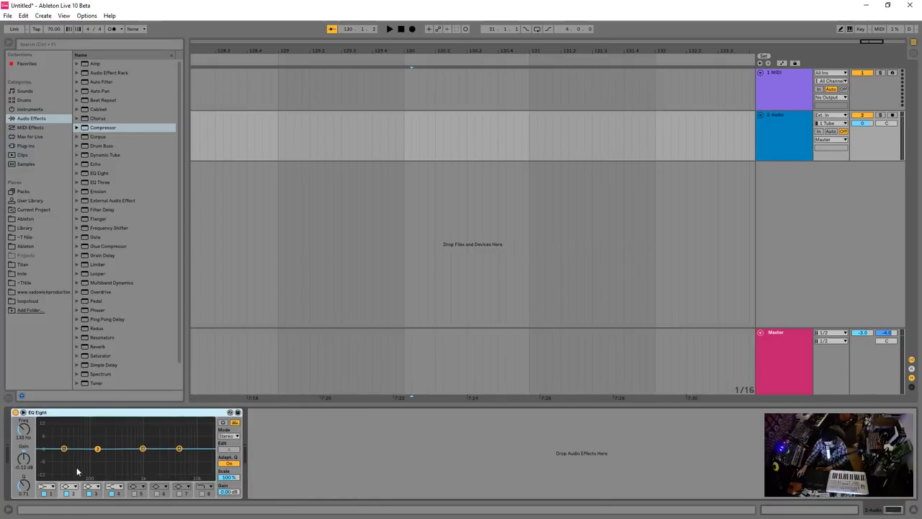
# Shape EQ Eight band 2 into a narrower cut of about 8 dB around 121 Hz with a Q of about 1.2.
pyautogui.moveTo(98, 449); pyautogui.dragTo(101, 457)
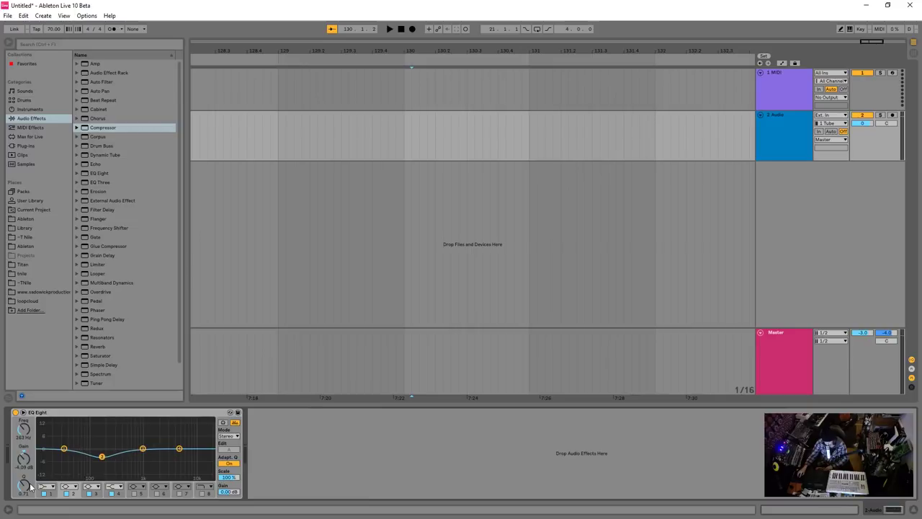
pyautogui.moveTo(30, 488); pyautogui.dragTo(31, 471)
pyautogui.moveTo(101, 458); pyautogui.dragTo(96, 467)
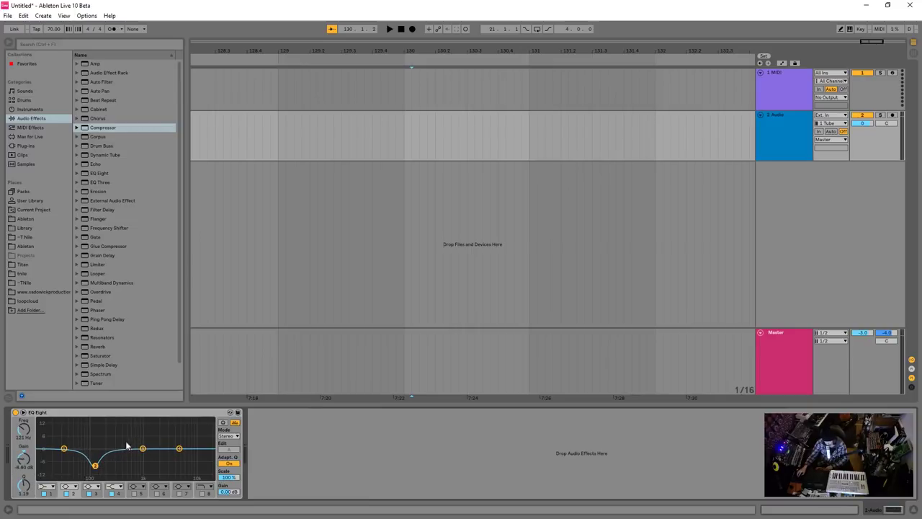
# Change EQ Eight band 1 to a low-cut filter at about 15 Hz.
pyautogui.moveTo(64, 449)
pyautogui.mouseDown()
pyautogui.moveTo(45, 463)
pyautogui.moveTo(47, 455)
pyautogui.mouseUp()
pyautogui.click(46, 487)
pyautogui.click(46, 486)
pyautogui.click(44, 434)
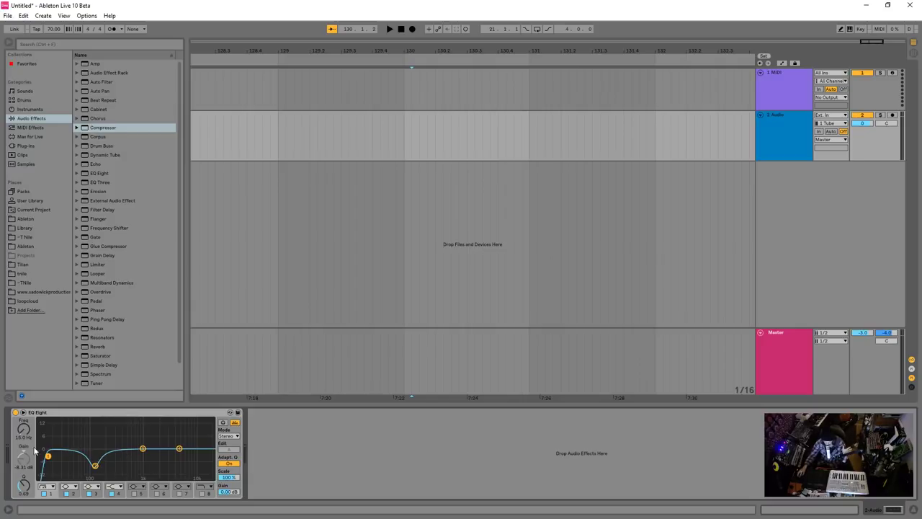
# Lower EQ Eight's band 1 low cut to 10 Hz and ease the band 2 cut to about 6 dB near 80 Hz.
pyautogui.moveTo(49, 456)
pyautogui.mouseDown()
pyautogui.moveTo(143, 455)
pyautogui.moveTo(39, 456)
pyautogui.mouseUp()
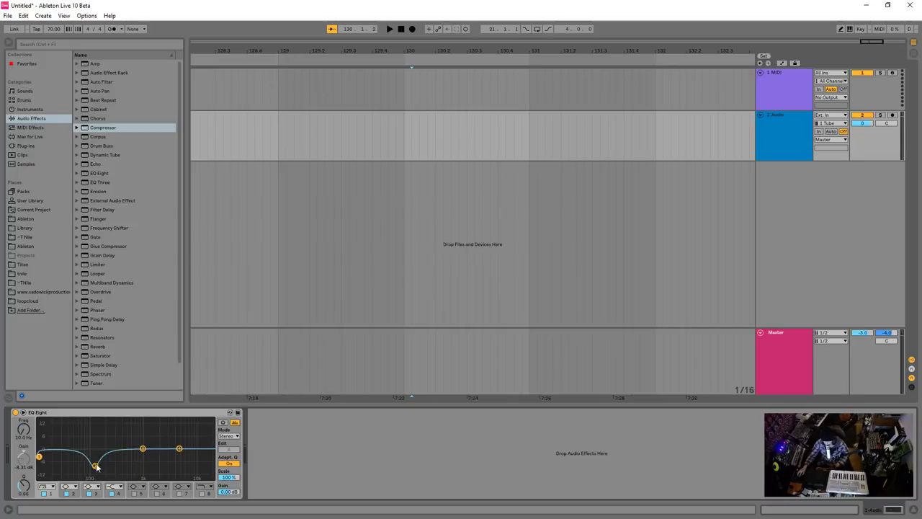
pyautogui.moveTo(95, 464); pyautogui.dragTo(86, 460)
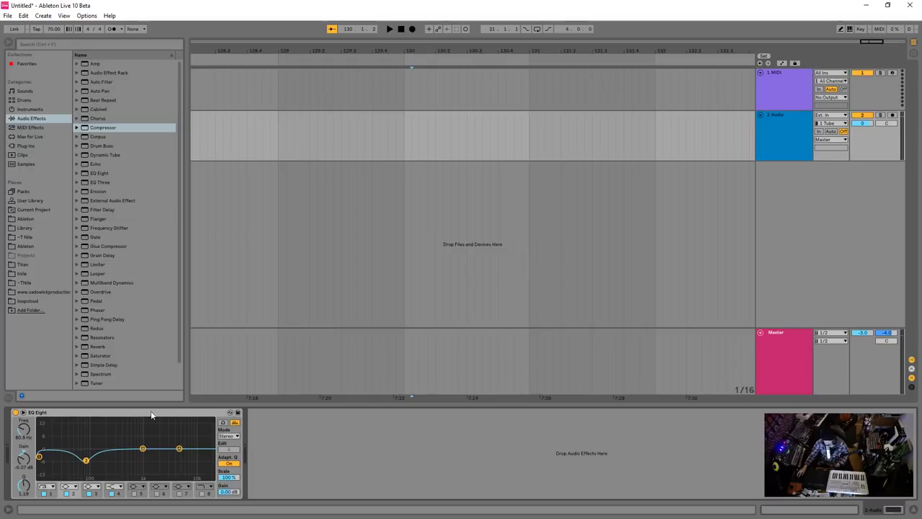
pyautogui.moveTo(85, 461); pyautogui.dragTo(83, 460)
pyautogui.moveTo(85, 461); pyautogui.dragTo(84, 458)
# Add a Compressor after EQ Eight and set its attack to 0.01 ms, ratio to about 1.85:1 and threshold to about -6.1 dB.
pyautogui.moveTo(108, 127); pyautogui.dragTo(287, 438)
pyautogui.doubleClick(189, 411)
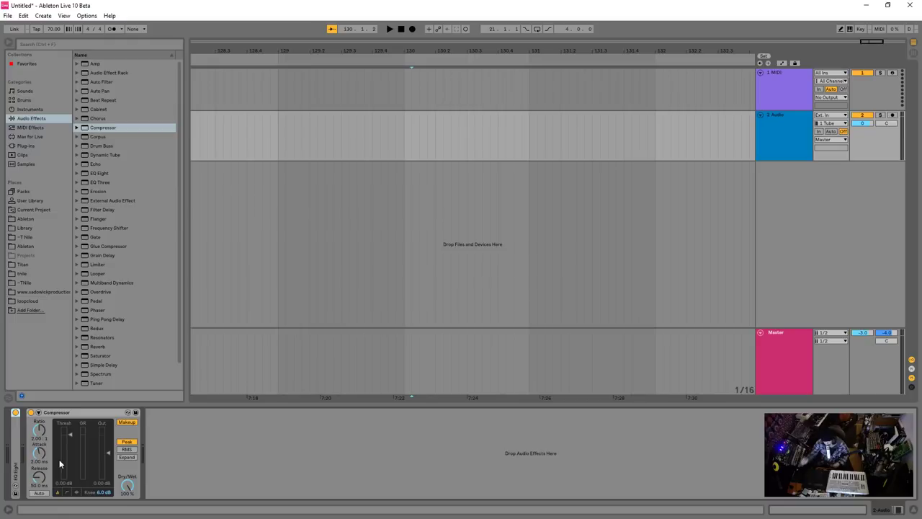
pyautogui.moveTo(40, 435)
pyautogui.mouseDown()
pyautogui.moveTo(39, 425)
pyautogui.moveTo(65, 454)
pyautogui.moveTo(39, 448)
pyautogui.mouseUp()
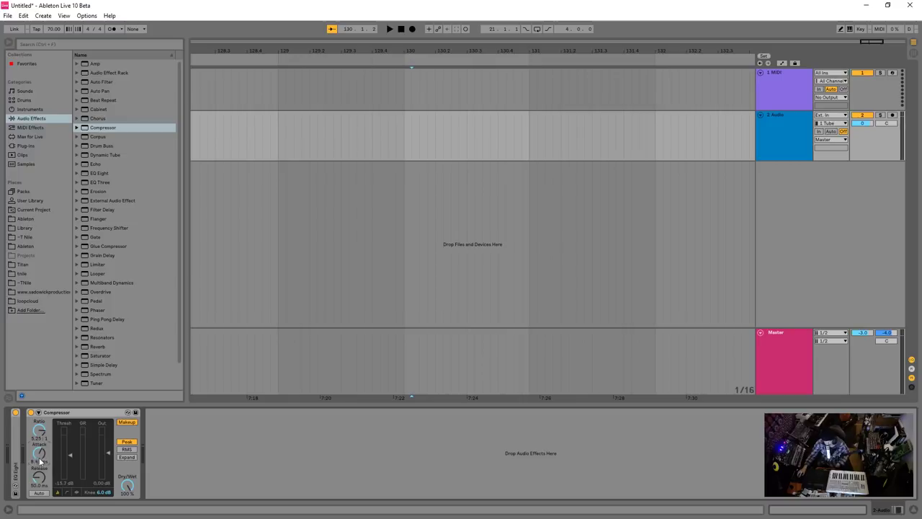
pyautogui.moveTo(38, 484); pyautogui.dragTo(42, 475)
pyautogui.rightClick(38, 453)
pyautogui.click(69, 476)
pyautogui.rightClick(45, 481)
pyautogui.click(71, 454)
pyautogui.moveTo(39, 432); pyautogui.dragTo(36, 450)
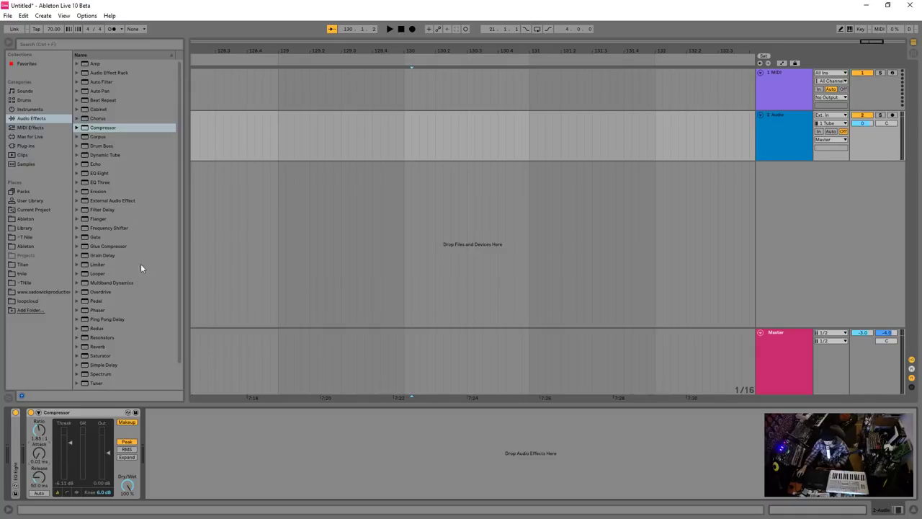
# Add a Glue Compressor after the Compressor, collapse the Compressor, and set the Glue Compressor's threshold to about -11 dB.
pyautogui.rightClick(67, 414)
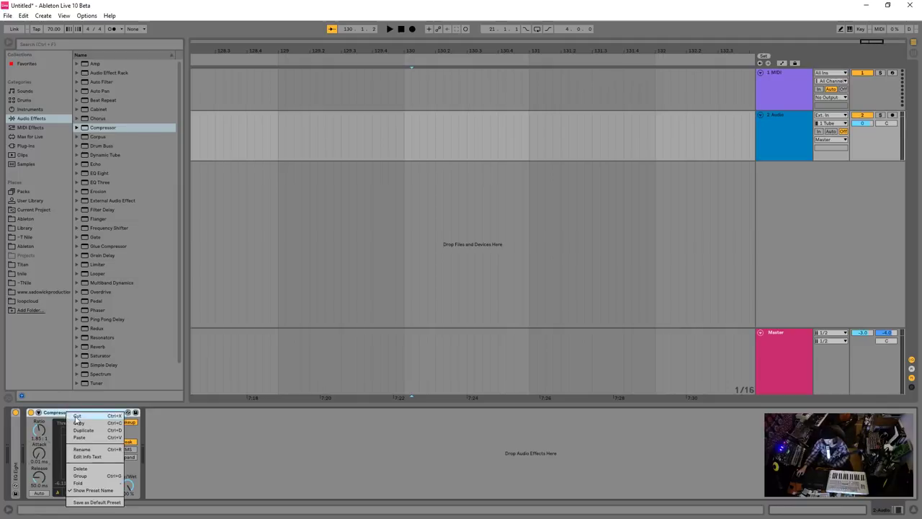
pyautogui.press('Escape')
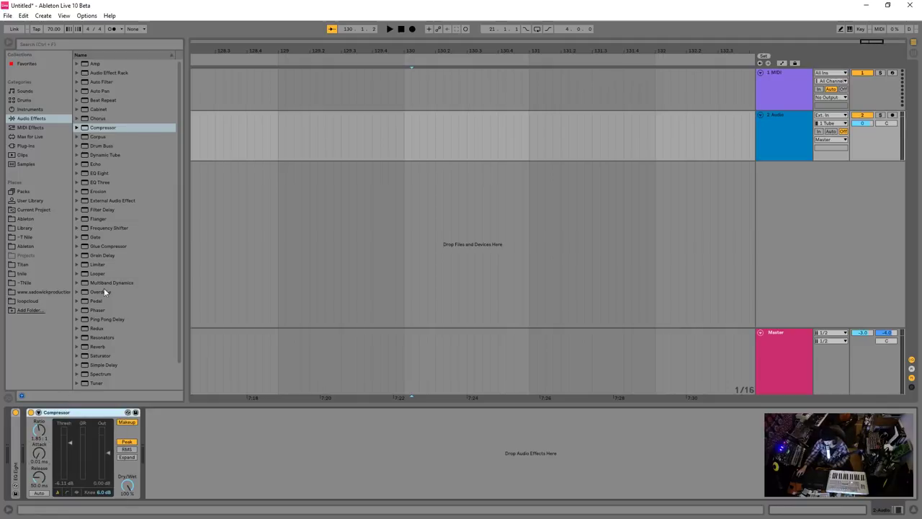
pyautogui.moveTo(100, 246); pyautogui.dragTo(201, 425)
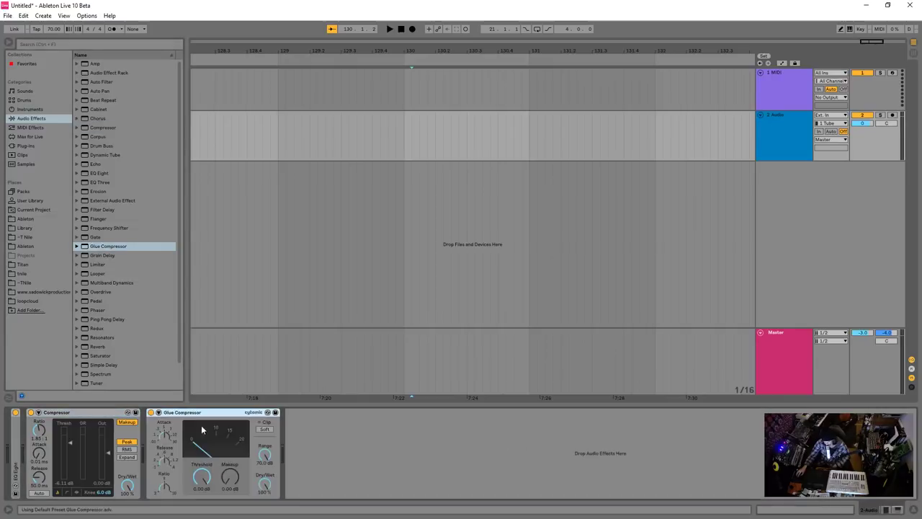
pyautogui.click(87, 415)
pyautogui.press('Delete')
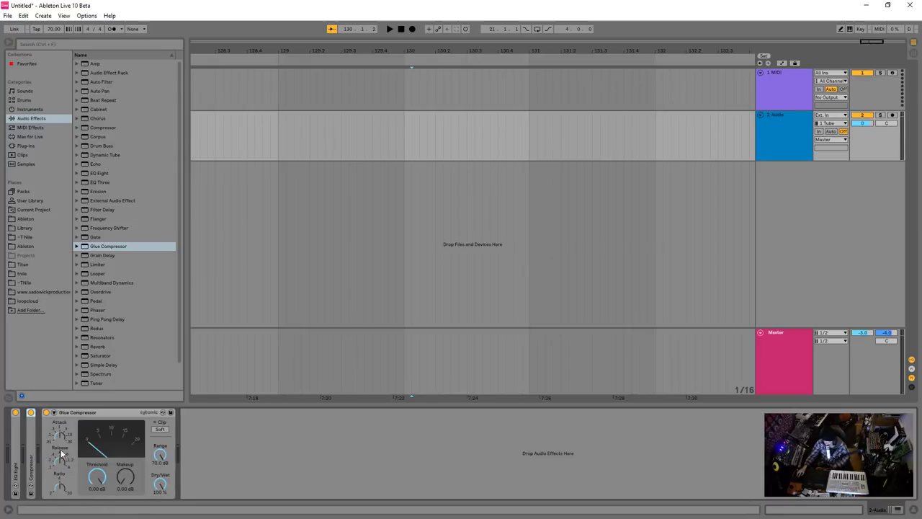
pyautogui.moveTo(91, 475); pyautogui.dragTo(91, 487)
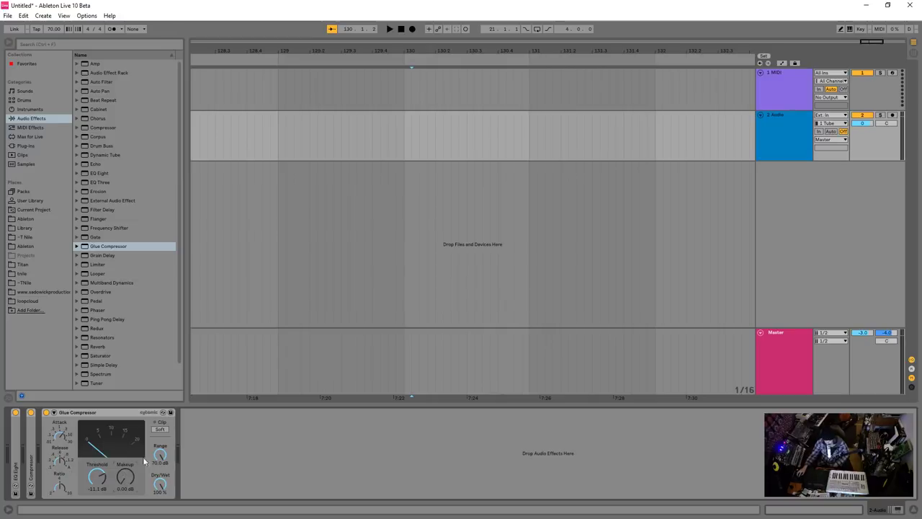
pyautogui.rightClick(93, 412)
pyautogui.click(99, 355)
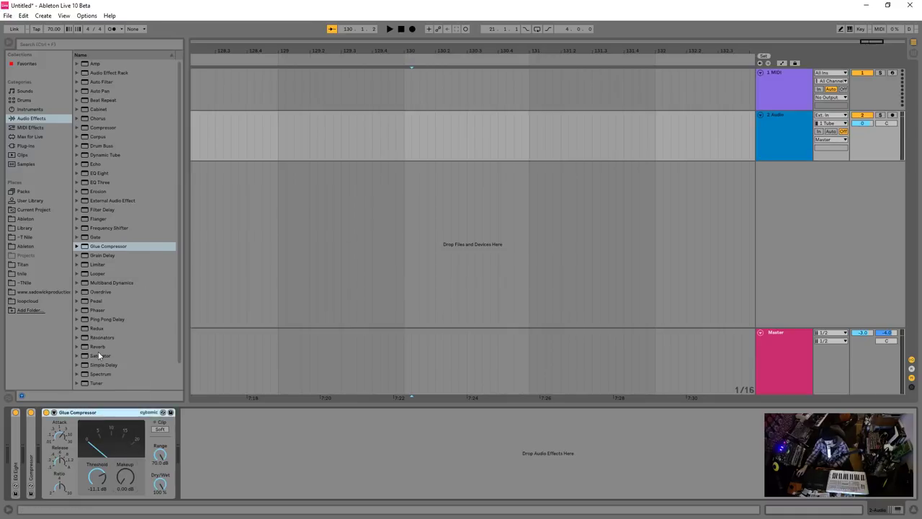
# Add the FabFilter Pro-C 2 plug-in after the Glue Compressor, collapse the Glue Compressor and open the Pro-C 2 interface.
pyautogui.click(27, 147)
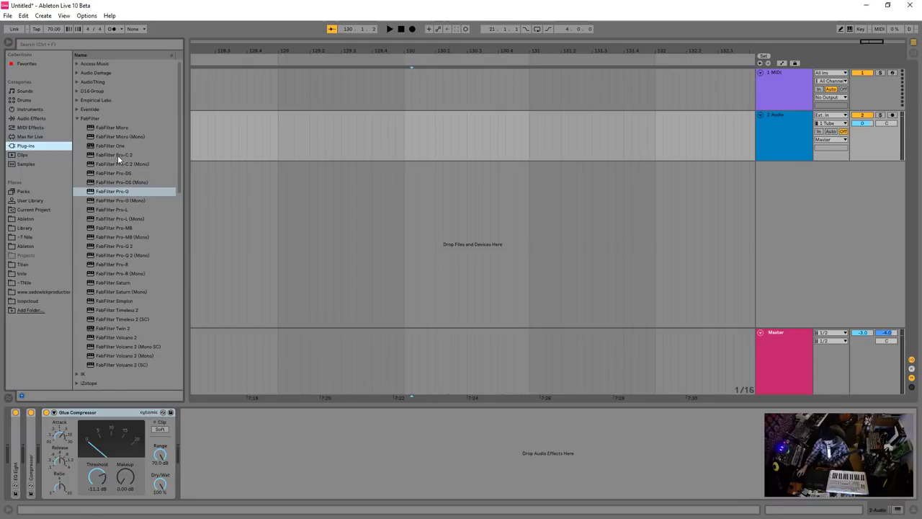
pyautogui.moveTo(118, 155); pyautogui.dragTo(203, 445)
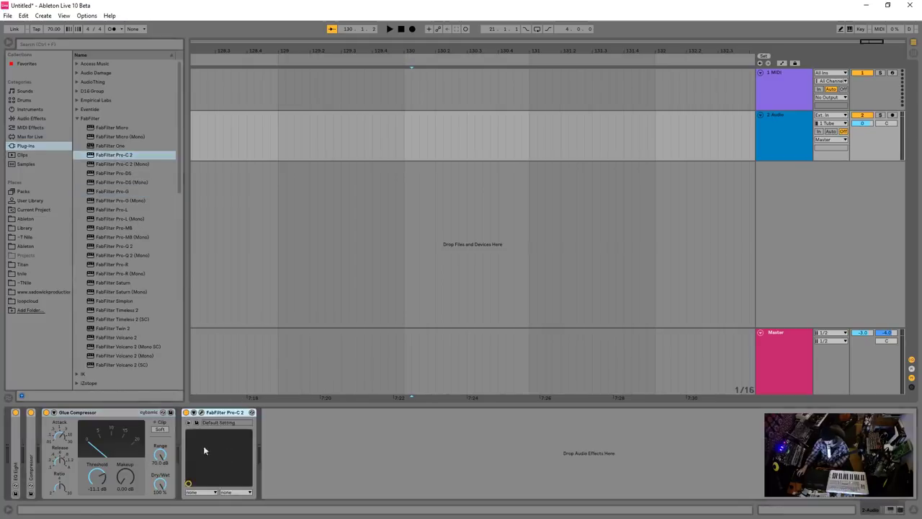
pyautogui.doubleClick(131, 417)
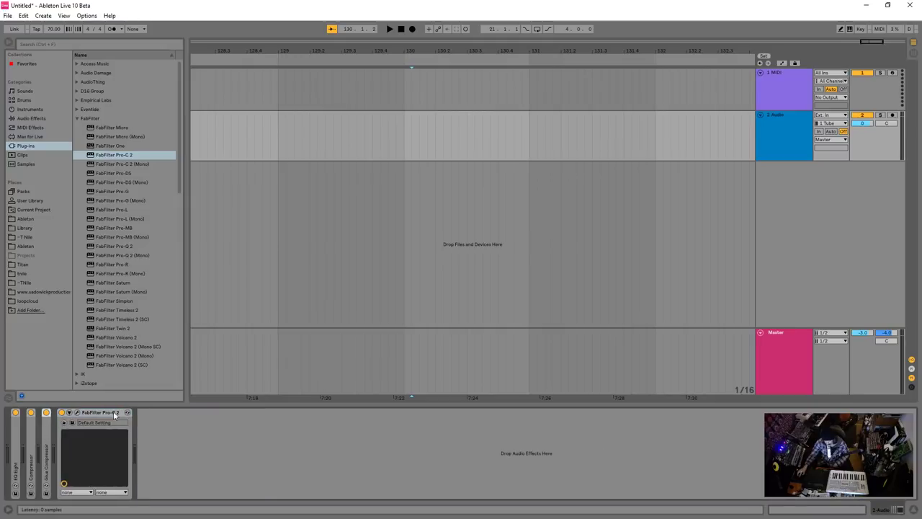
pyautogui.click(77, 416)
pyautogui.moveTo(350, 128); pyautogui.dragTo(304, 110)
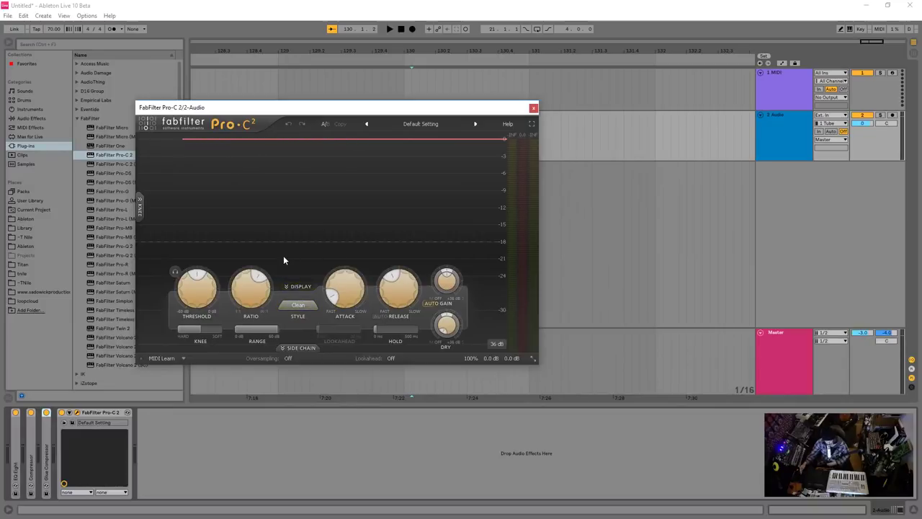
# Set the Pro-C 2 compression style to Vocal.
pyautogui.click(298, 304)
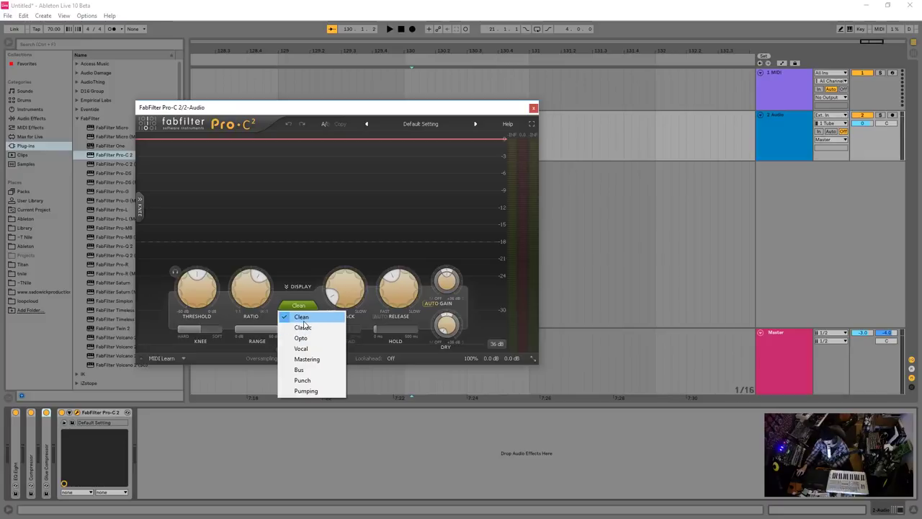
pyautogui.click(314, 349)
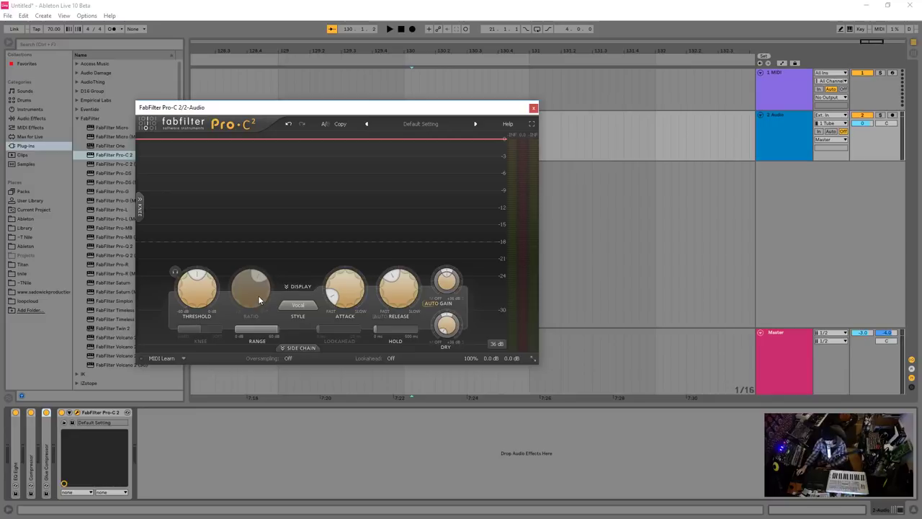
pyautogui.moveTo(276, 117)
pyautogui.mouseDown()
pyautogui.moveTo(303, 127)
pyautogui.moveTo(281, 129)
pyautogui.mouseUp()
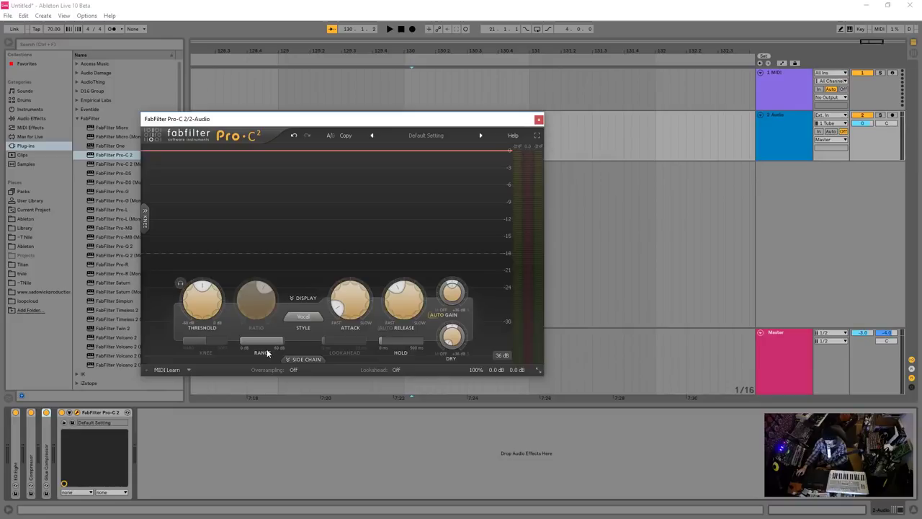
pyautogui.moveTo(353, 118); pyautogui.dragTo(346, 110)
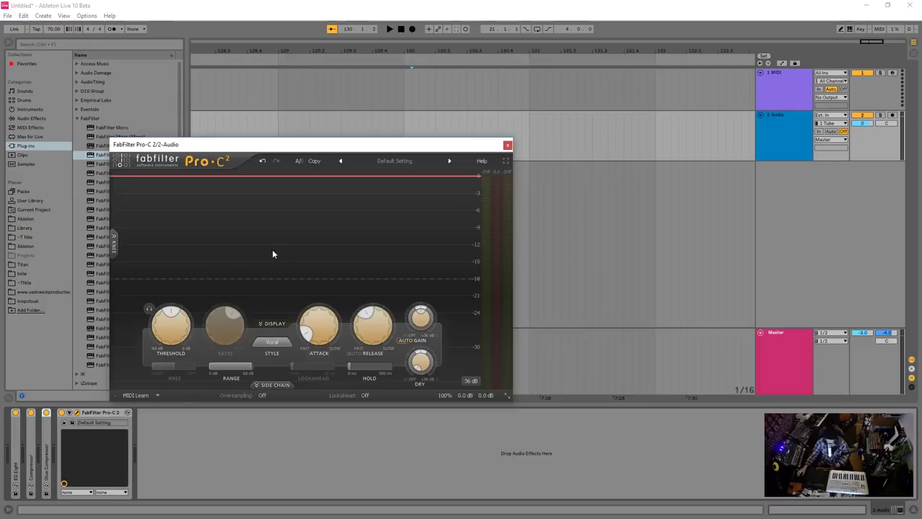
# Change the Pro-C 2 compression style to Opto and close the plug-in window.
pyautogui.click(272, 342)
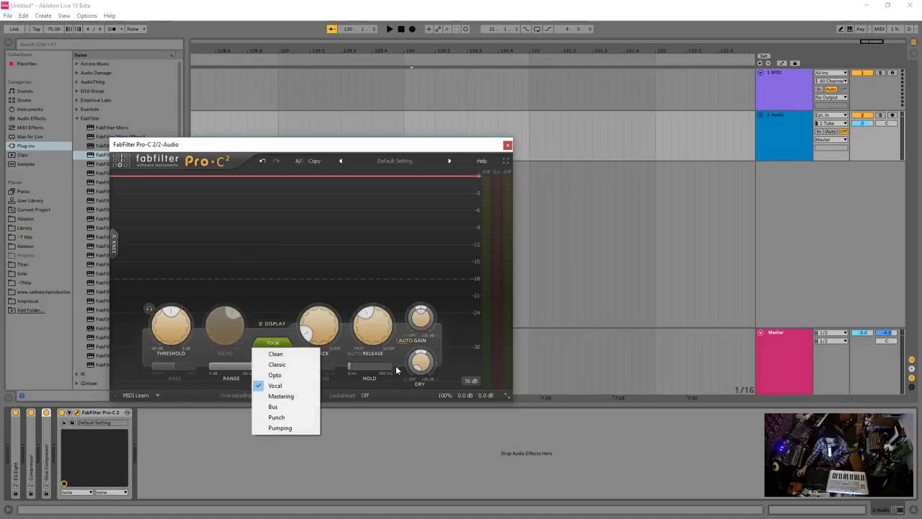
pyautogui.click(285, 375)
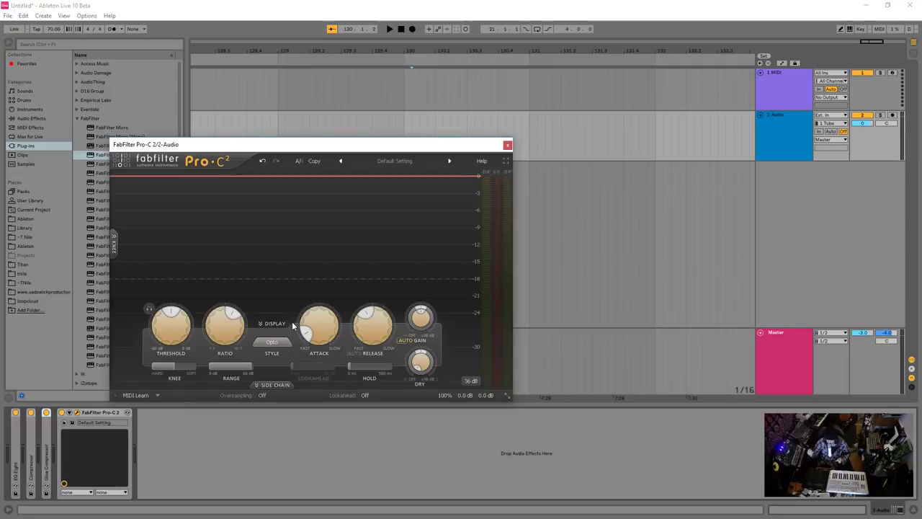
pyautogui.click(507, 145)
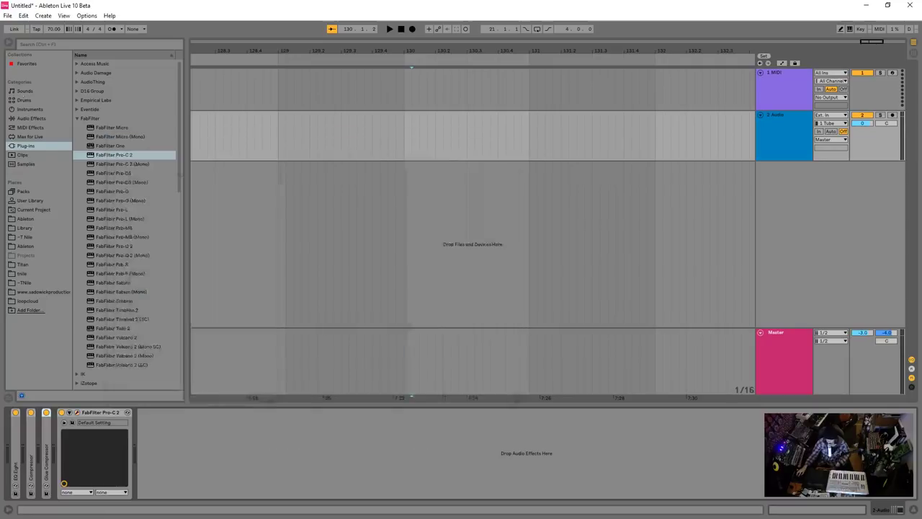
# Search the plug-ins for "cla", add CLA-2A Stereo after Pro-C 2 and open its interface.
pyautogui.click(60, 42)
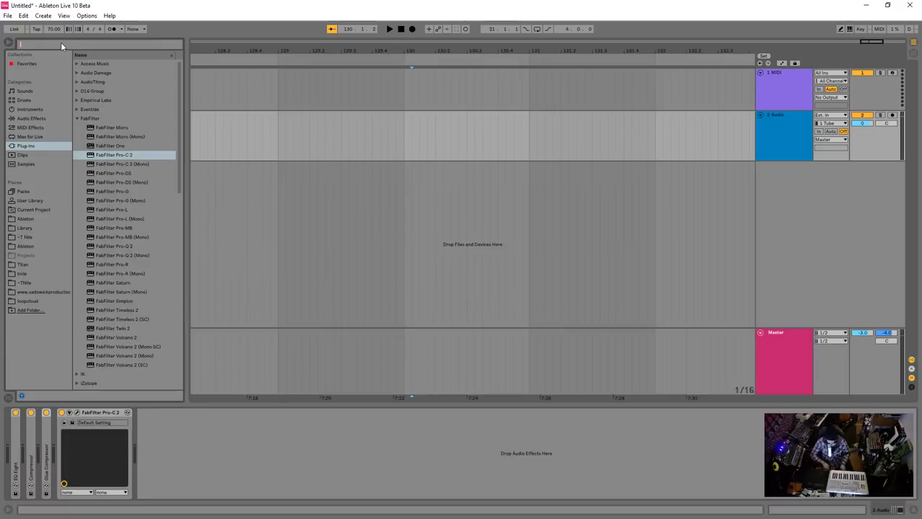
pyautogui.write('la2')
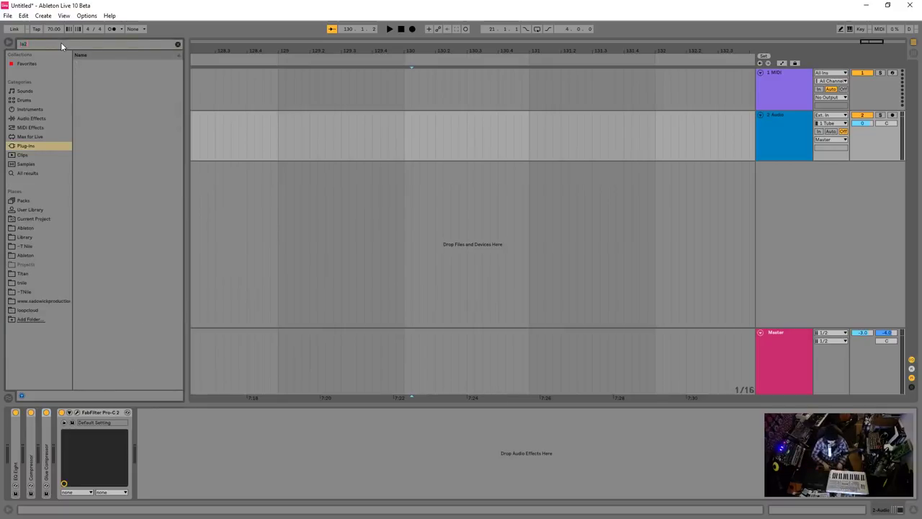
pyautogui.press('BackSpace')
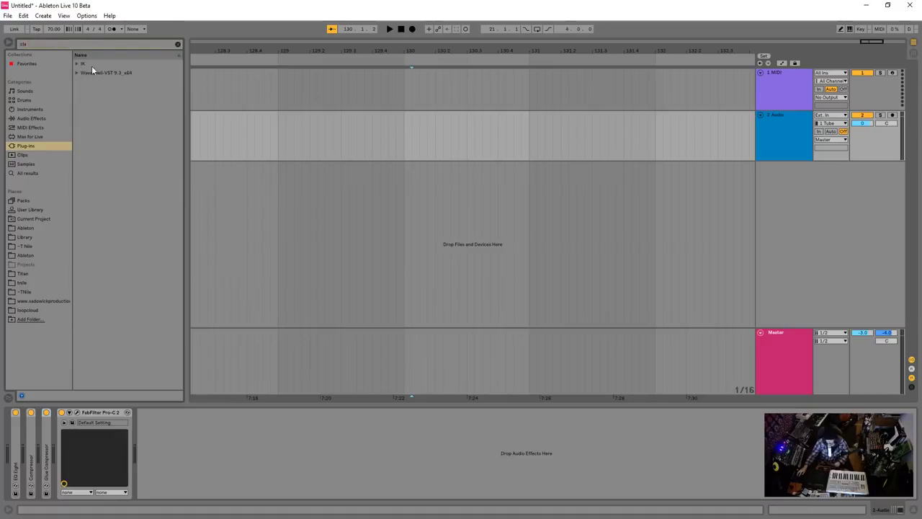
pyautogui.click(92, 72)
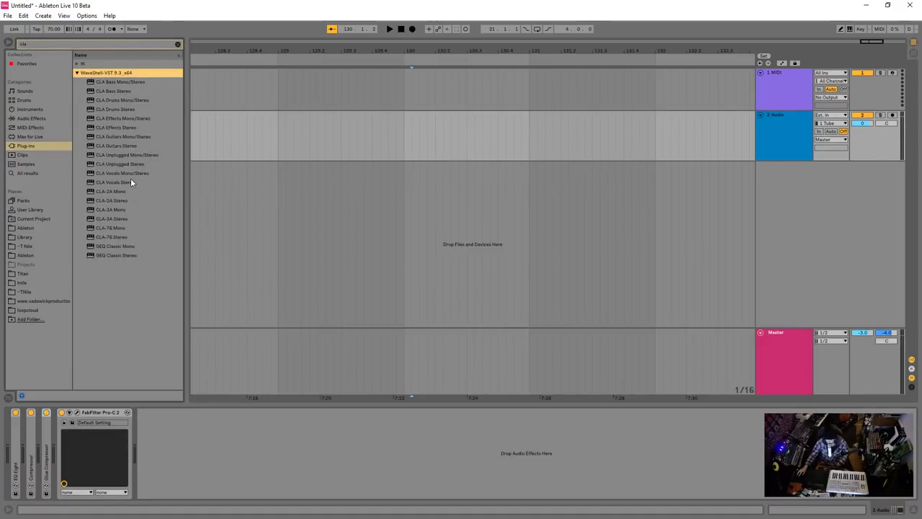
pyautogui.moveTo(112, 200); pyautogui.dragTo(168, 415)
pyautogui.click(160, 412)
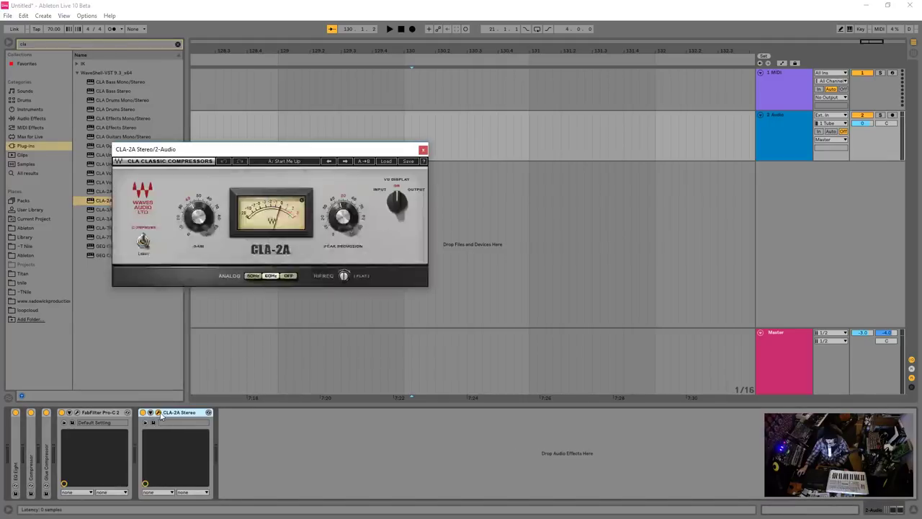
# Set the CLA-2A's analog option to Off, close its window and clear the plug-in search.
pyautogui.moveTo(254, 142); pyautogui.dragTo(237, 190)
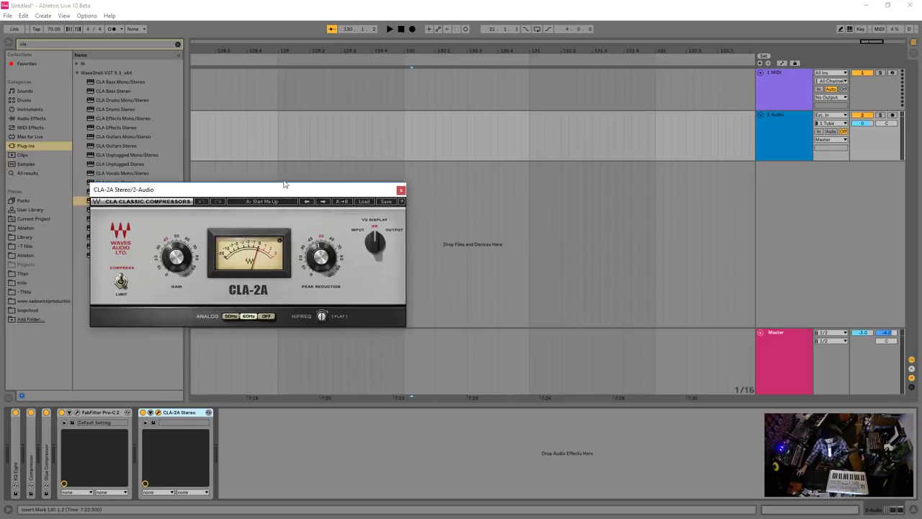
pyautogui.moveTo(284, 190); pyautogui.dragTo(287, 172)
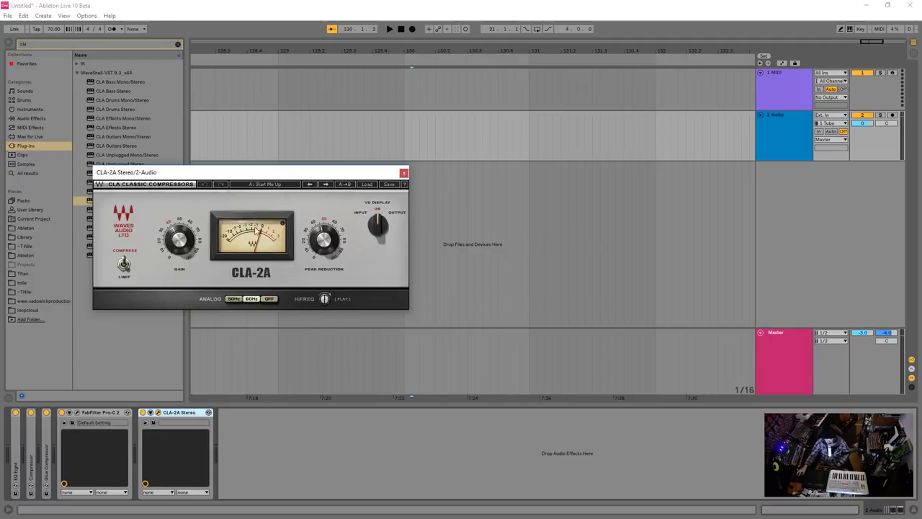
pyautogui.moveTo(278, 173)
pyautogui.mouseDown()
pyautogui.moveTo(288, 156)
pyautogui.moveTo(286, 177)
pyautogui.mouseUp()
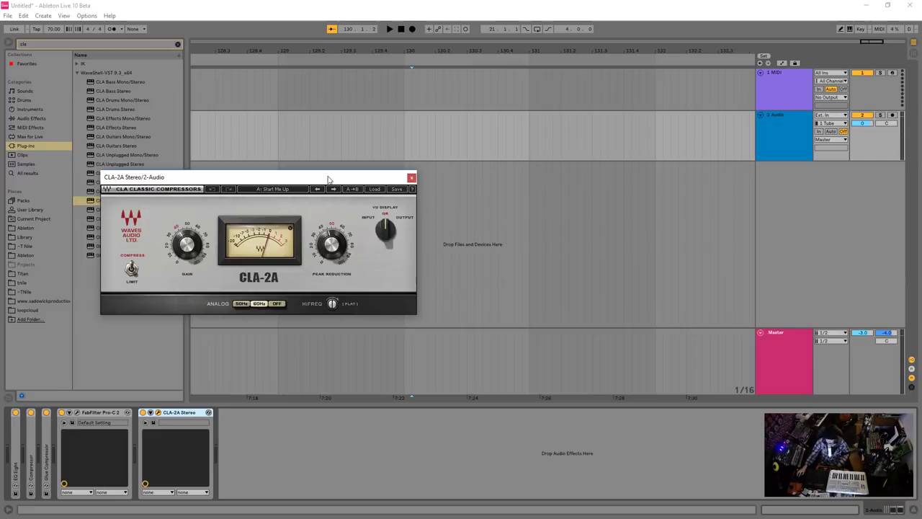
pyautogui.moveTo(322, 180); pyautogui.dragTo(343, 188)
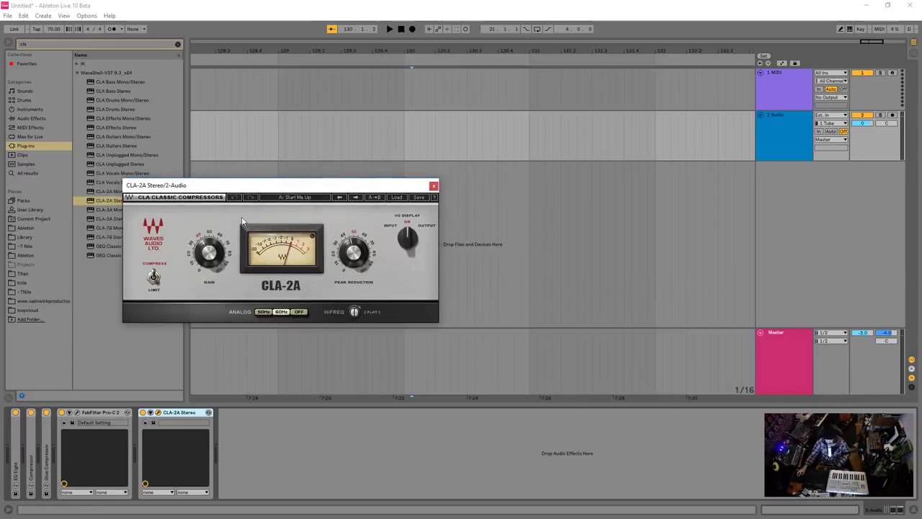
pyautogui.click(300, 312)
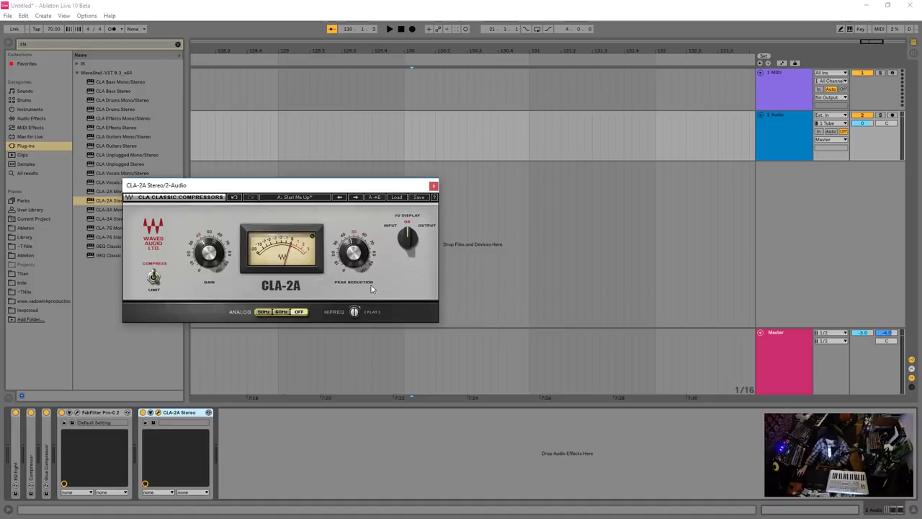
pyautogui.moveTo(318, 187); pyautogui.dragTo(337, 193)
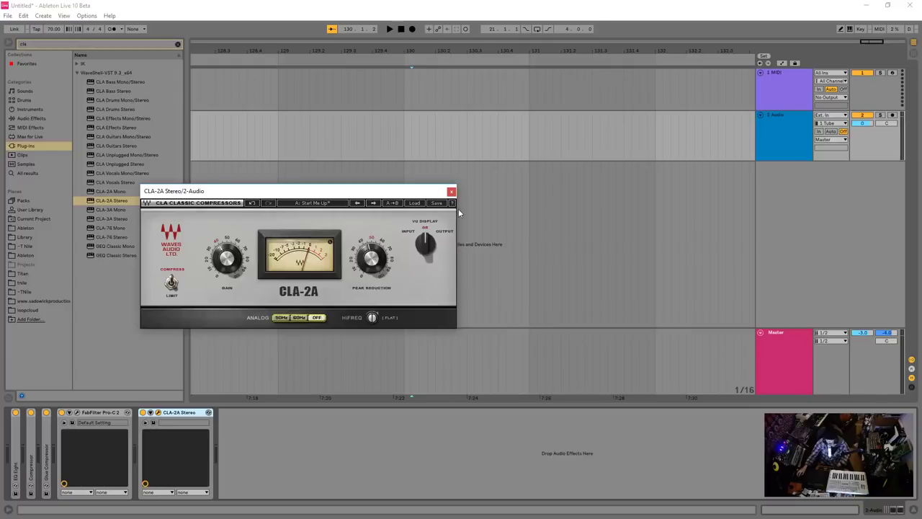
pyautogui.click(451, 191)
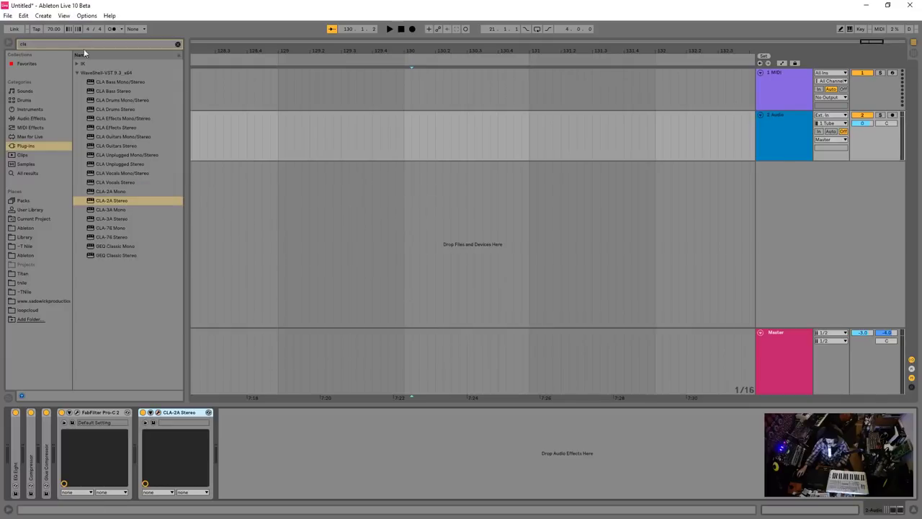
pyautogui.click(178, 44)
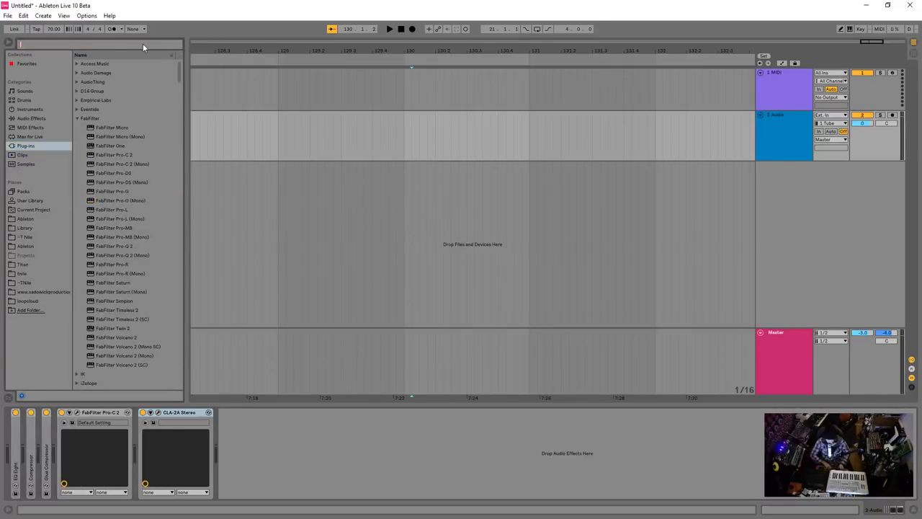
pyautogui.write('1176')
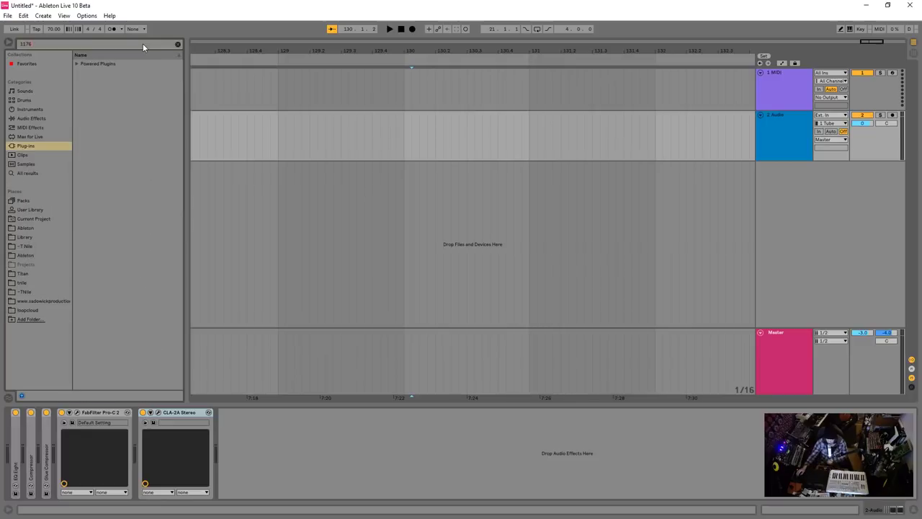
pyautogui.click(77, 64)
pyautogui.click(77, 64)
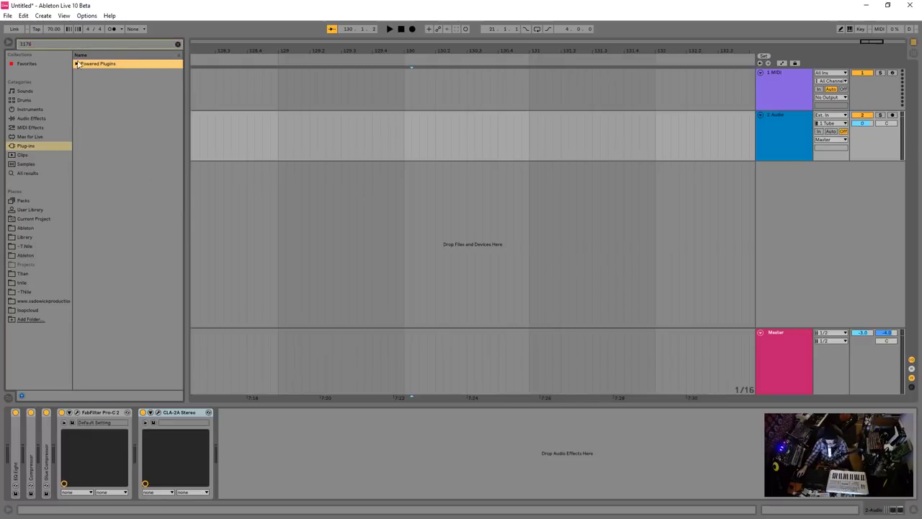
# Search the plug-ins for "76", add CLA-76 Stereo after CLA-2A Stereo and open its interface.
pyautogui.click(49, 42)
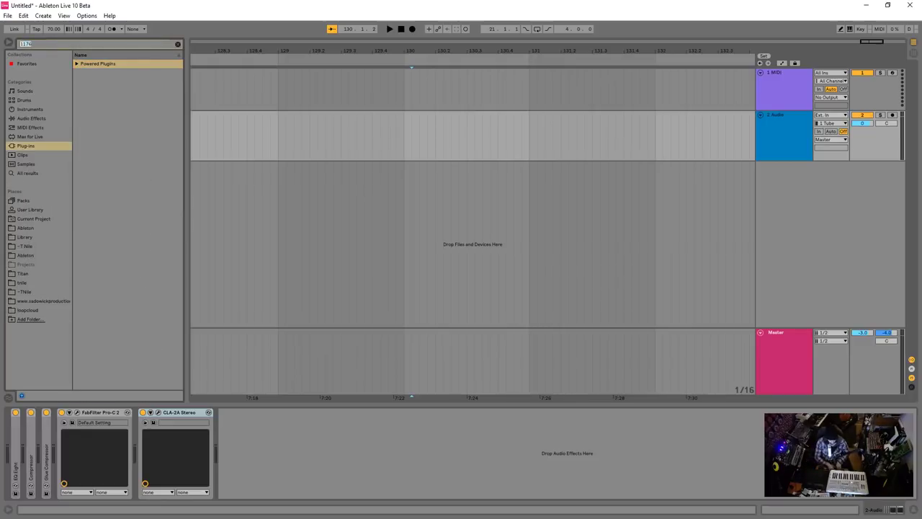
pyautogui.write('76')
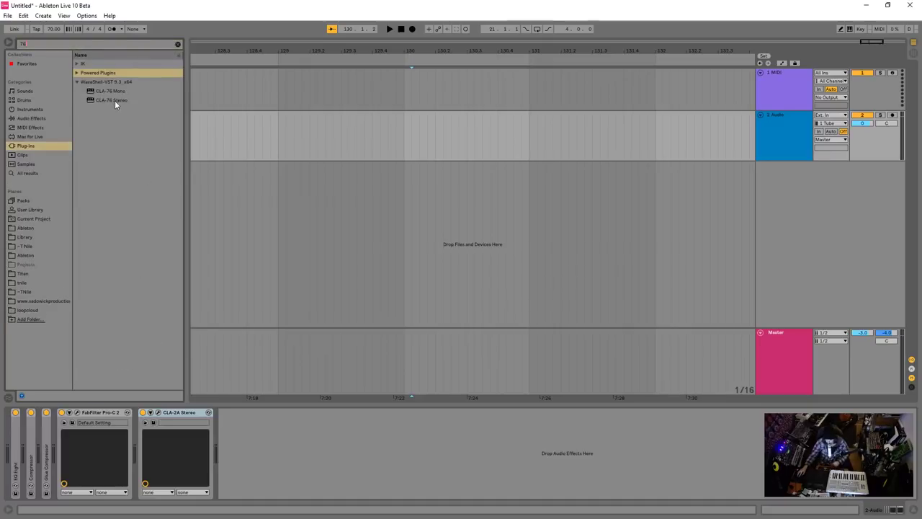
pyautogui.moveTo(115, 100); pyautogui.dragTo(308, 433)
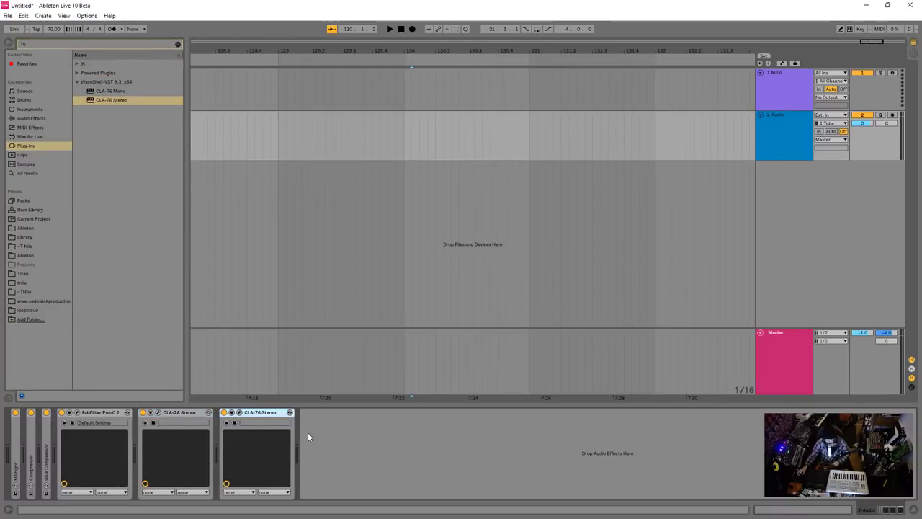
pyautogui.click(240, 413)
pyautogui.moveTo(295, 199); pyautogui.dragTo(250, 181)
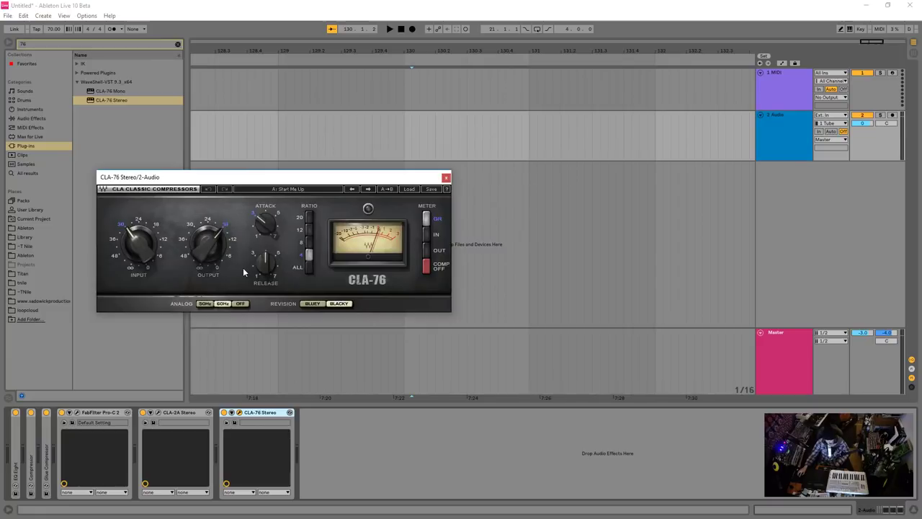
# Switch the CLA-76's ratio to 8 and finally to All.
pyautogui.click(309, 244)
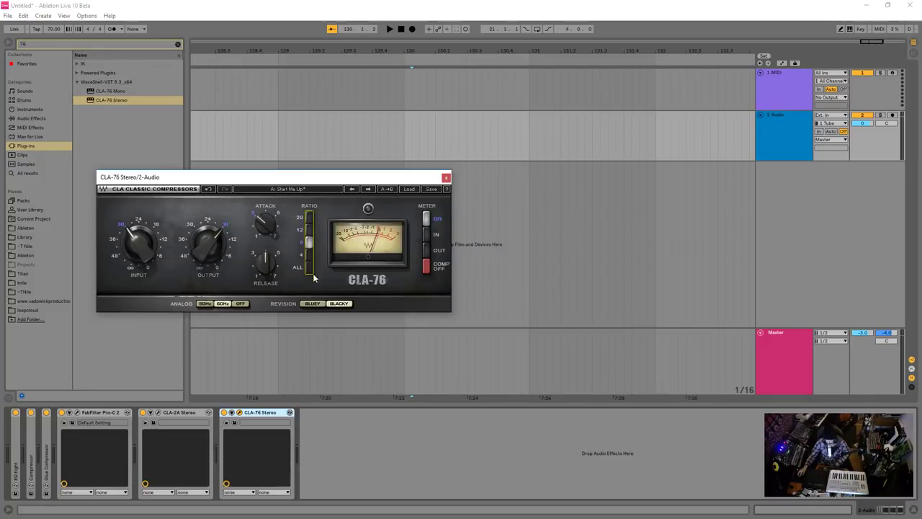
pyautogui.click(308, 267)
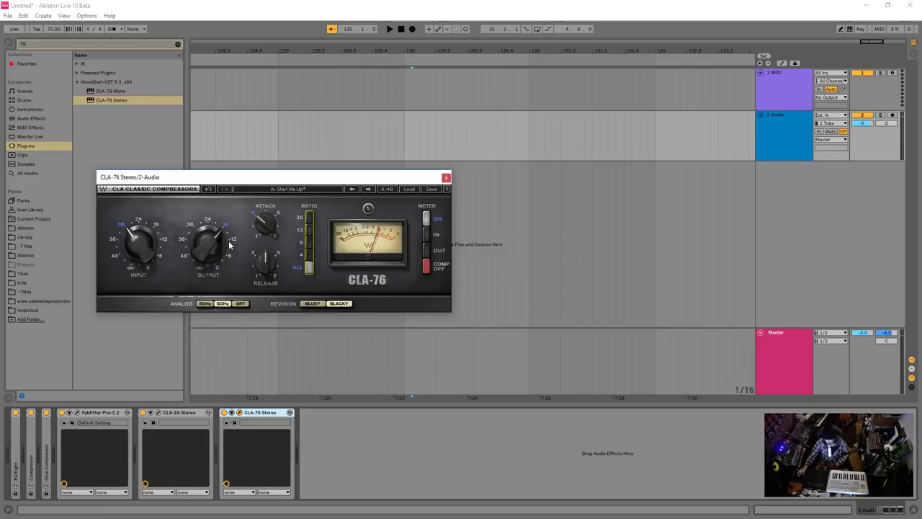
pyautogui.moveTo(372, 177); pyautogui.dragTo(283, 169)
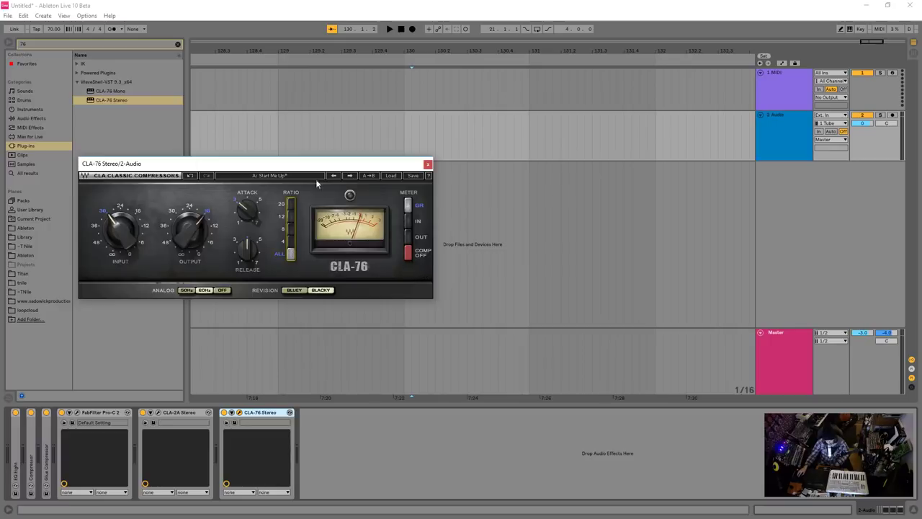
pyautogui.moveTo(292, 168); pyautogui.dragTo(313, 175)
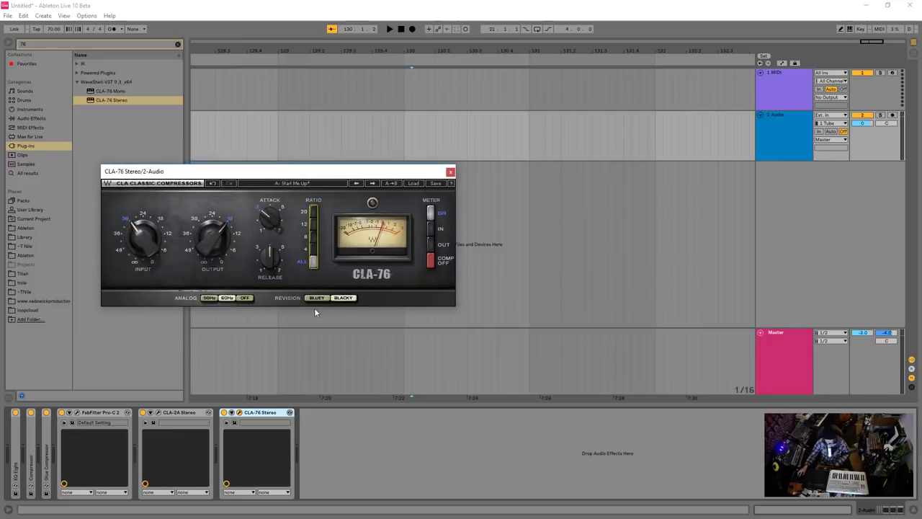
pyautogui.moveTo(342, 173); pyautogui.dragTo(325, 189)
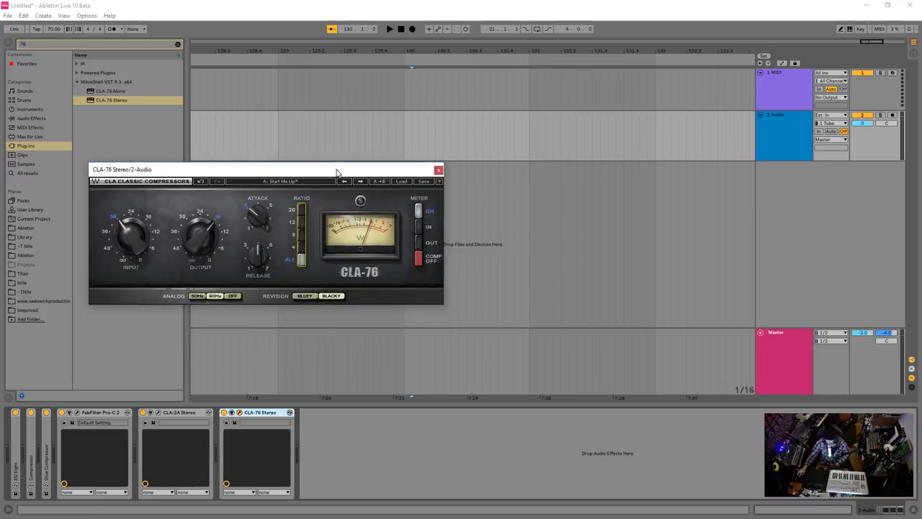
pyautogui.moveTo(335, 184); pyautogui.dragTo(338, 173)
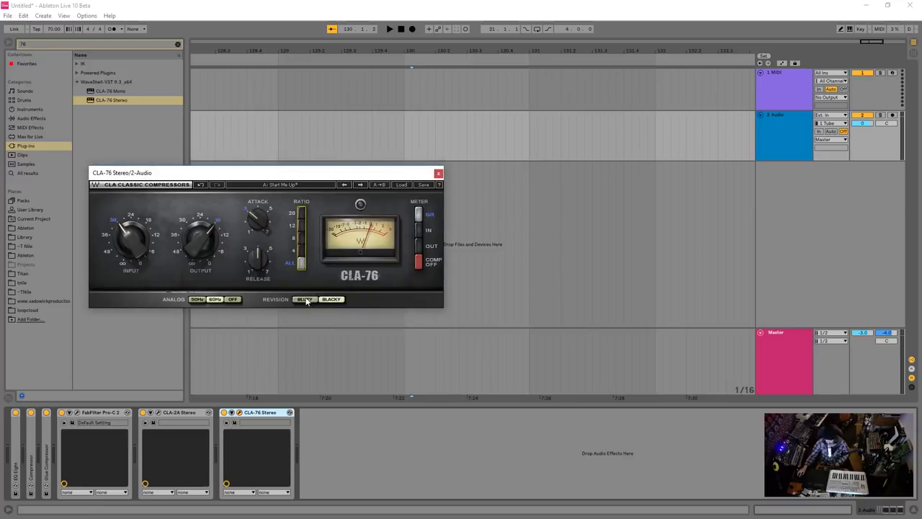
# Compare the CLA-76's Bluey and Blacky revisions, leave it on Bluey and close its window.
pyautogui.click(335, 300)
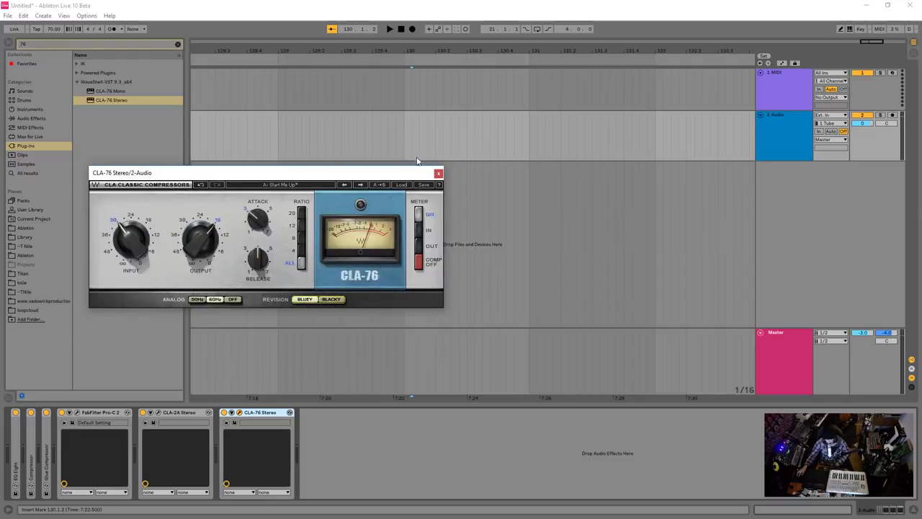
pyautogui.click(328, 298)
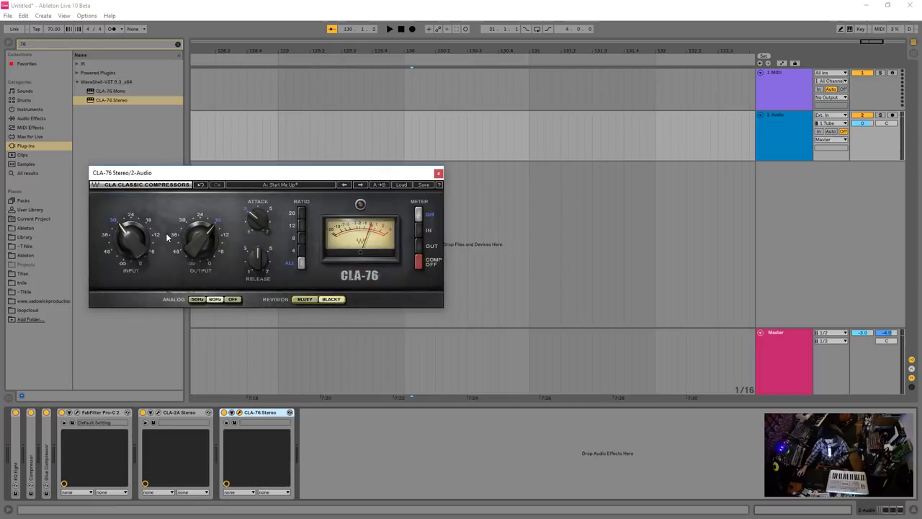
pyautogui.click(305, 298)
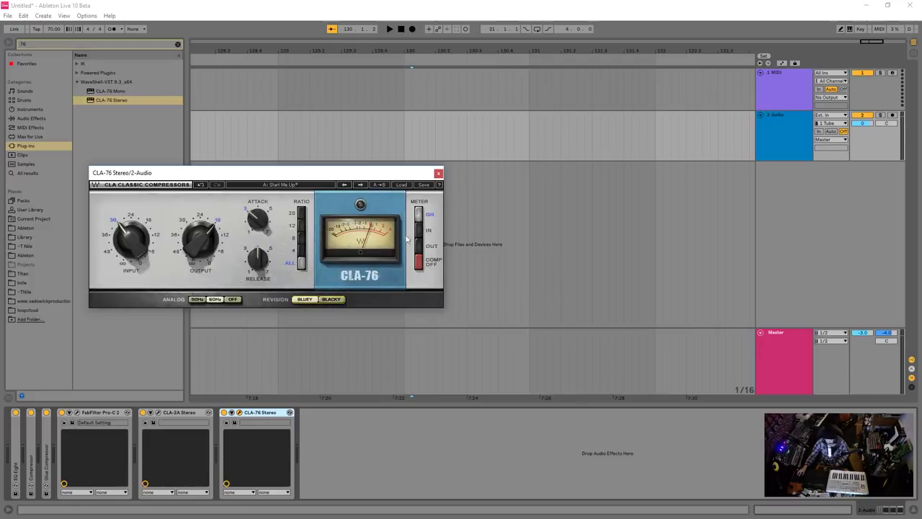
pyautogui.click(438, 173)
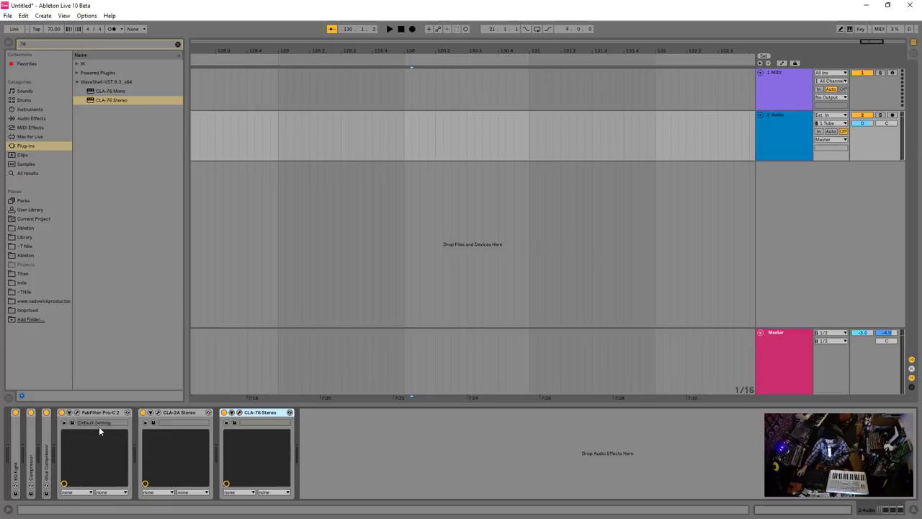
# Delete Glue Compressor, FabFilter Pro-C 2, CLA-2A Stereo and CLA-76 Stereo from the audio track's device chain.
pyautogui.click(46, 429)
pyautogui.press('Delete')
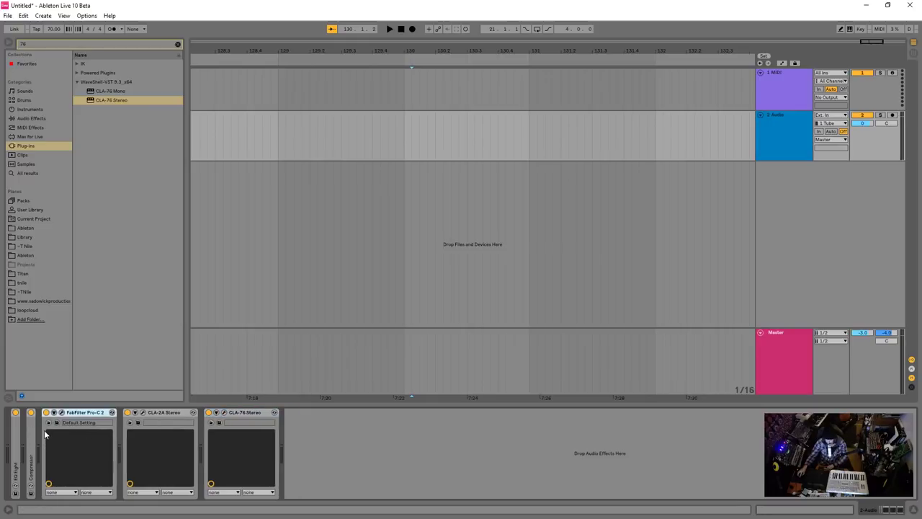
pyautogui.press('Delete')
pyautogui.press('Delete')
pyautogui.press('Delete')
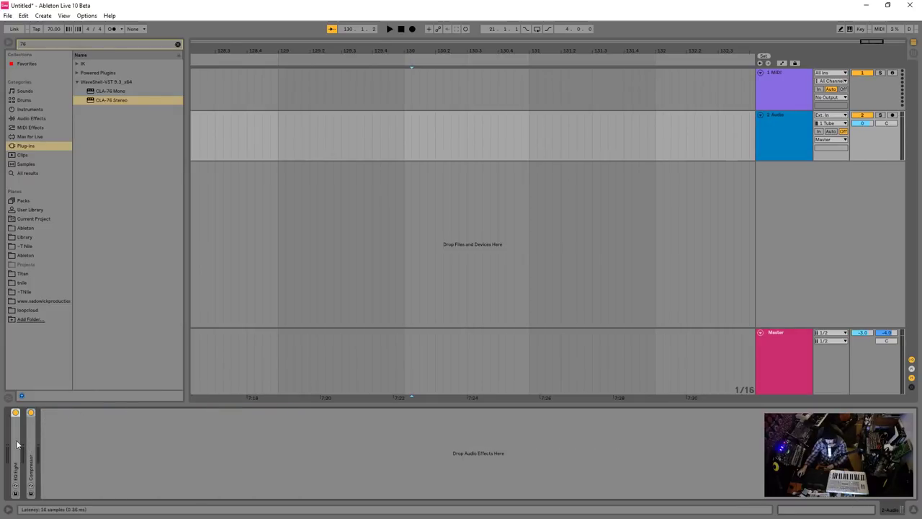
# Unfold EQ Eight and Compressor one at a time to review each, folding each one again.
pyautogui.doubleClick(17, 444)
pyautogui.doubleClick(46, 415)
pyautogui.doubleClick(31, 436)
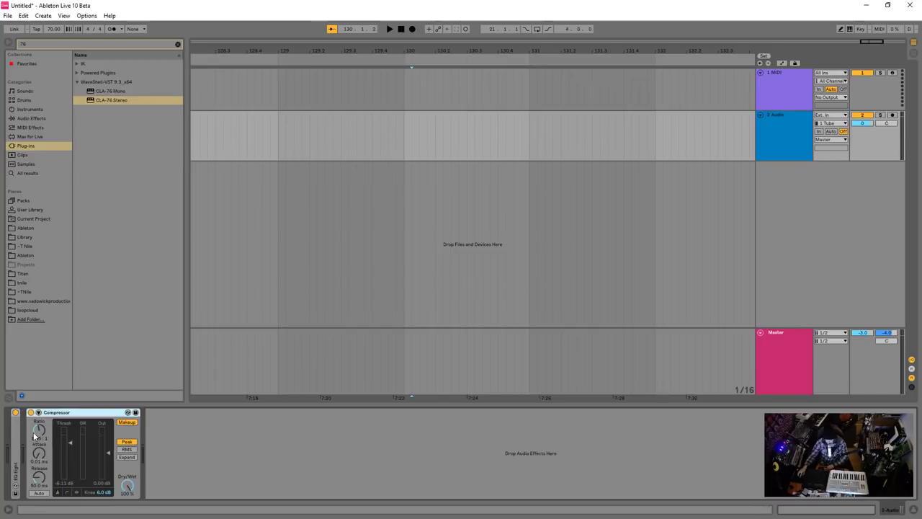
pyautogui.doubleClick(72, 414)
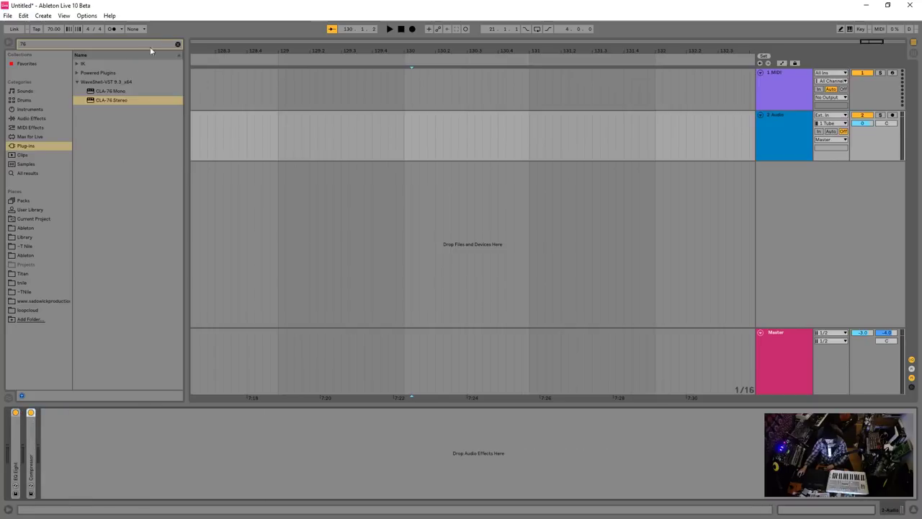
# Clear the plug-in search and add FabFilter Pro-Q 2 after Compressor.
pyautogui.click(178, 44)
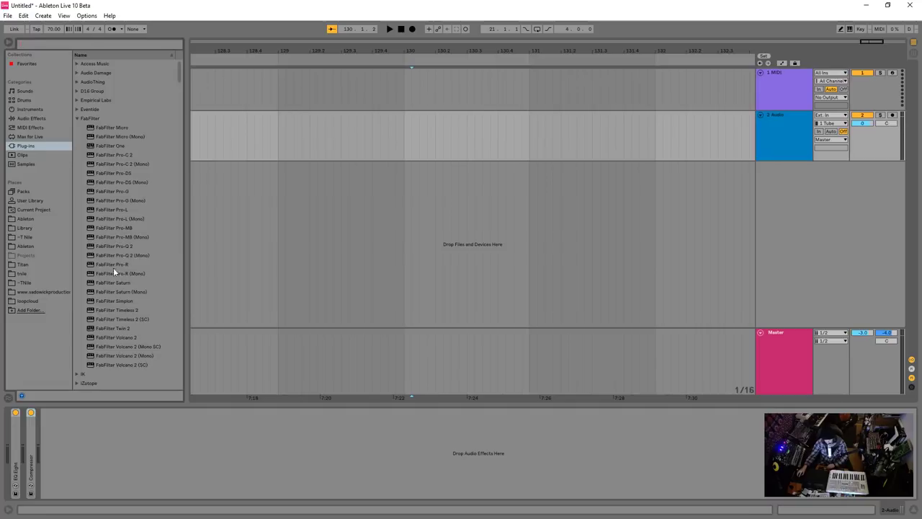
pyautogui.moveTo(115, 245); pyautogui.dragTo(148, 443)
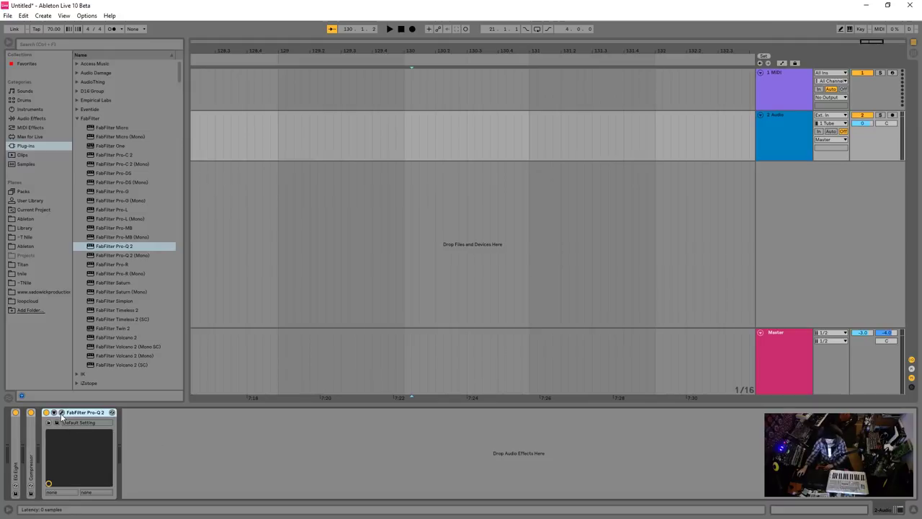
# Expand EQ Eight and Compressor side by side to examine their settings, and fold both devices back up.
pyautogui.doubleClick(15, 451)
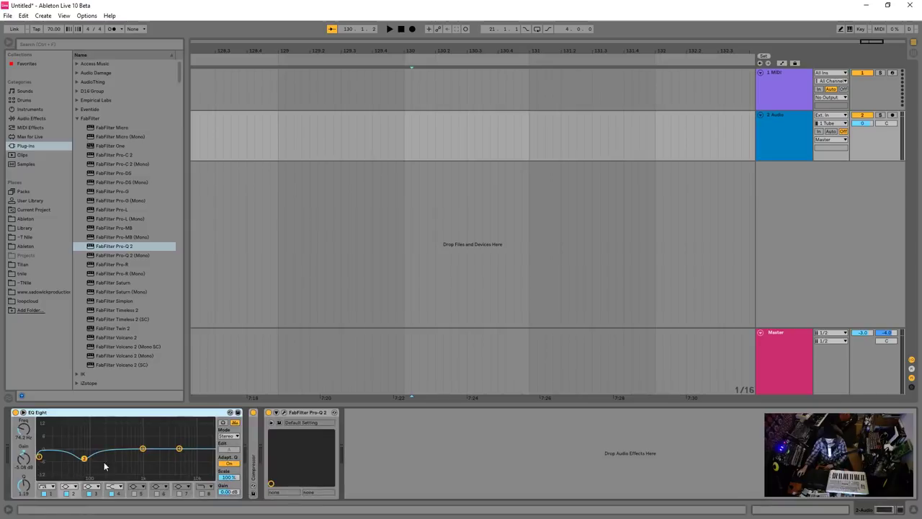
pyautogui.doubleClick(253, 447)
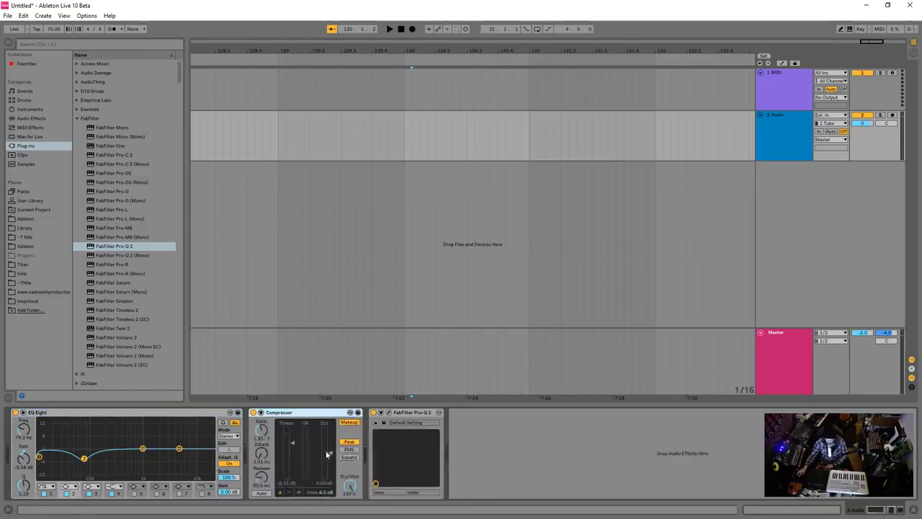
pyautogui.doubleClick(303, 413)
pyautogui.doubleClick(122, 412)
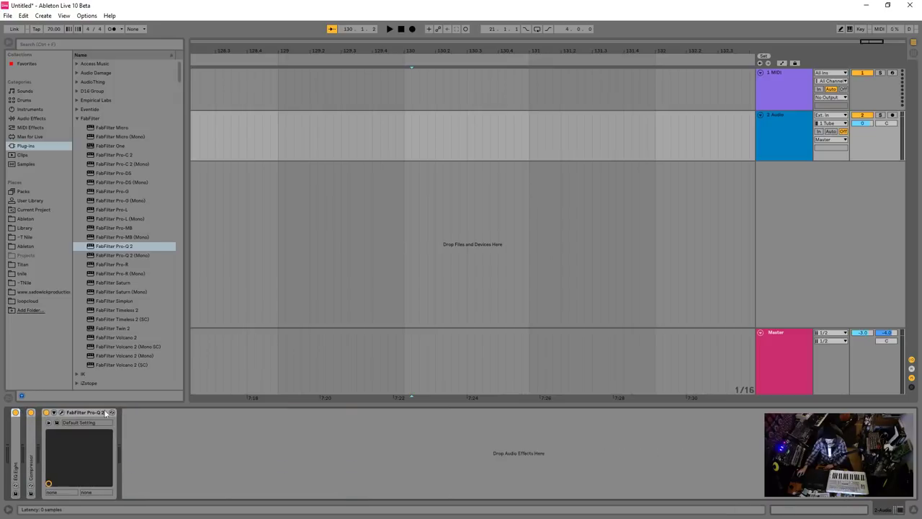
# In Pro-Q 2, add a low-cut band at the low end and a bell boost of about 3.9 dB near 300 Hz, and close its window.
pyautogui.click(63, 415)
pyautogui.moveTo(218, 177); pyautogui.dragTo(253, 109)
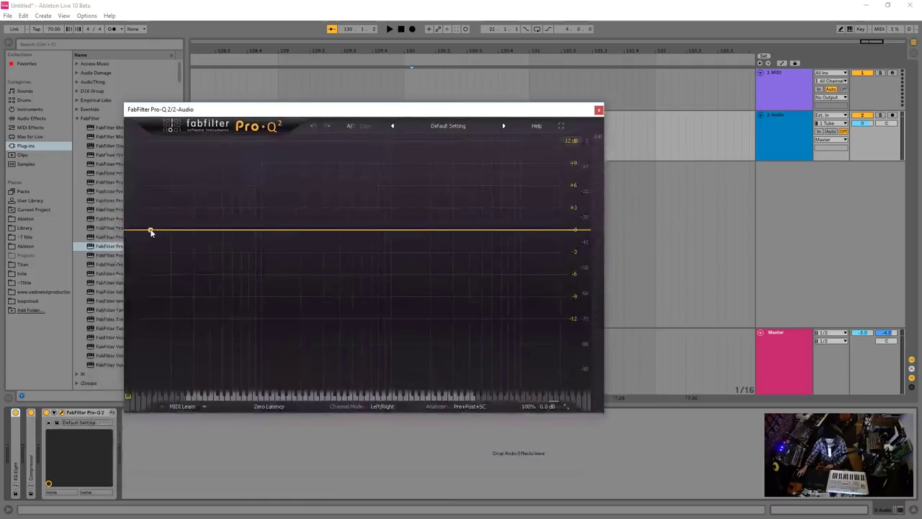
pyautogui.doubleClick(151, 231)
pyautogui.moveTo(261, 230); pyautogui.dragTo(324, 203)
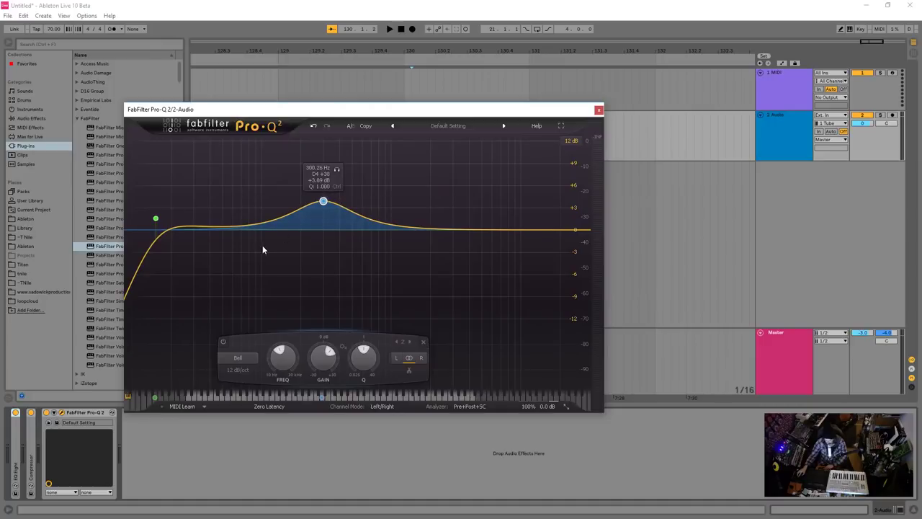
pyautogui.click(599, 111)
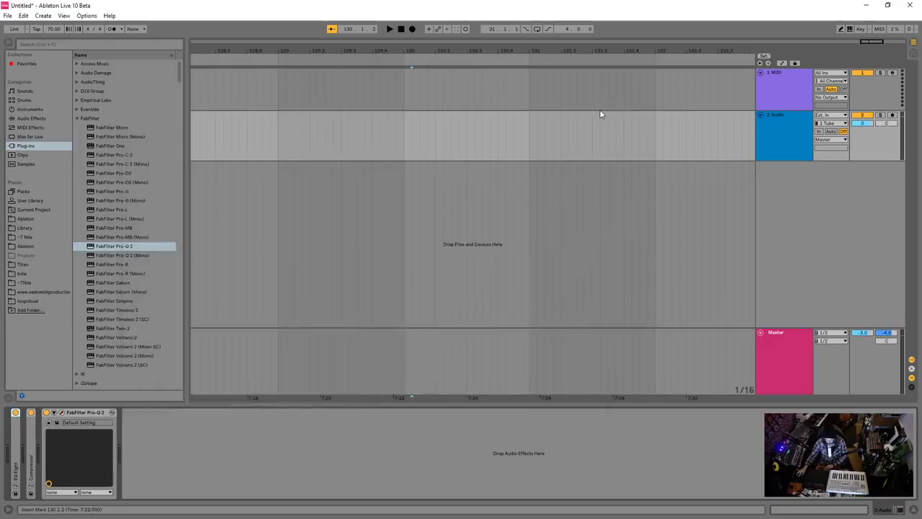
# Add API-560 Stereo after Pro-Q 2 and lower its 125 Hz band by about 6 dB.
pyautogui.click(77, 119)
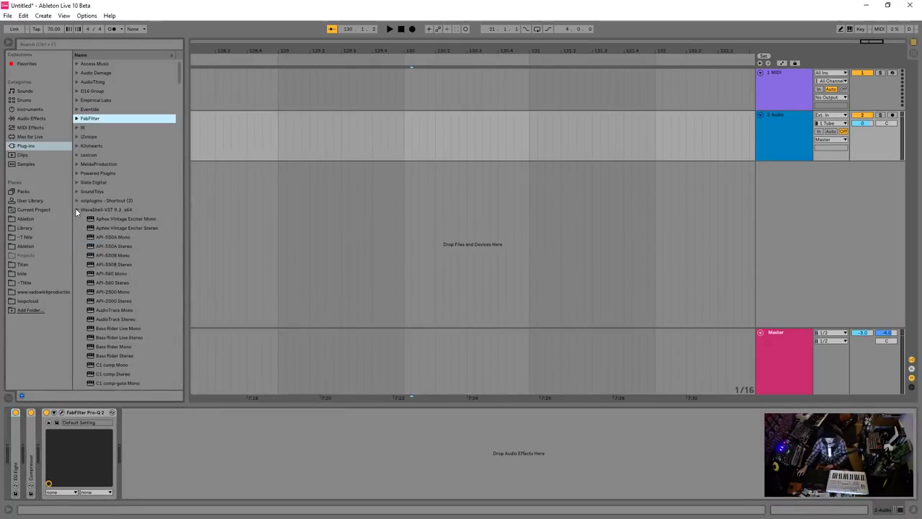
pyautogui.moveTo(110, 282); pyautogui.dragTo(182, 453)
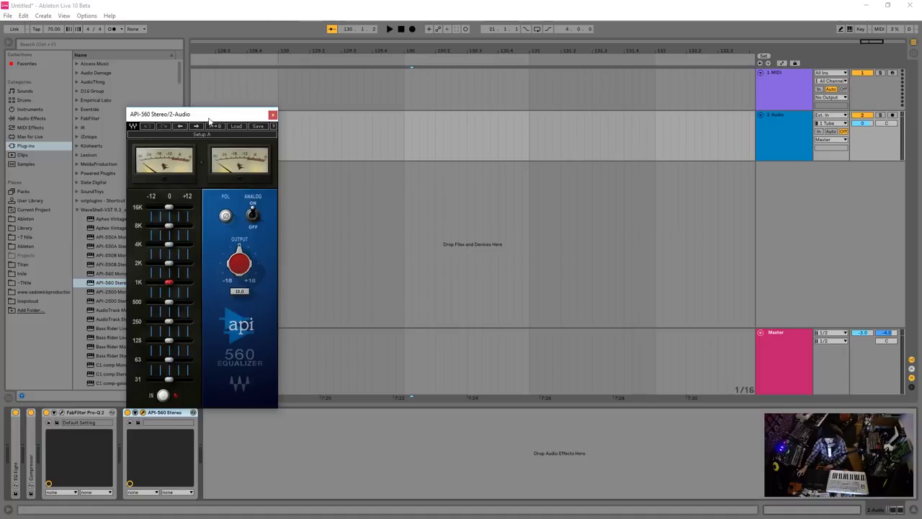
pyautogui.moveTo(154, 118); pyautogui.dragTo(292, 89)
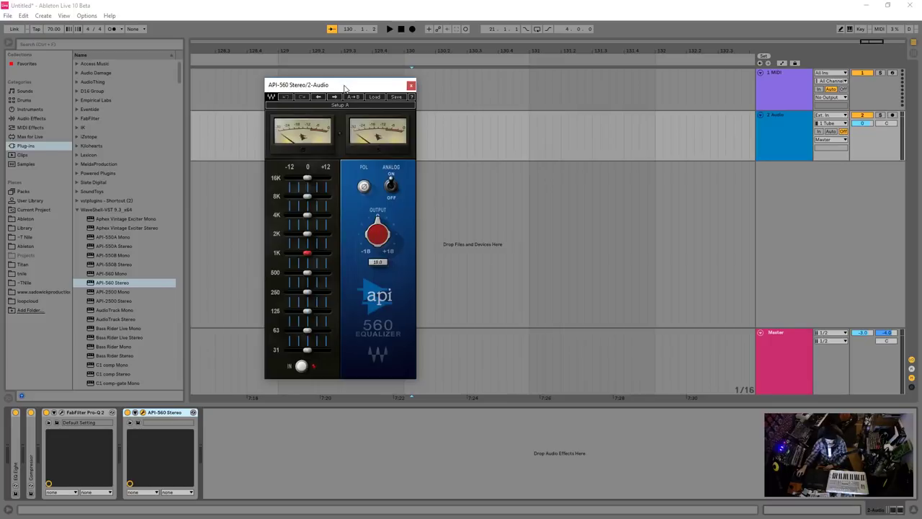
pyautogui.moveTo(345, 88); pyautogui.dragTo(325, 107)
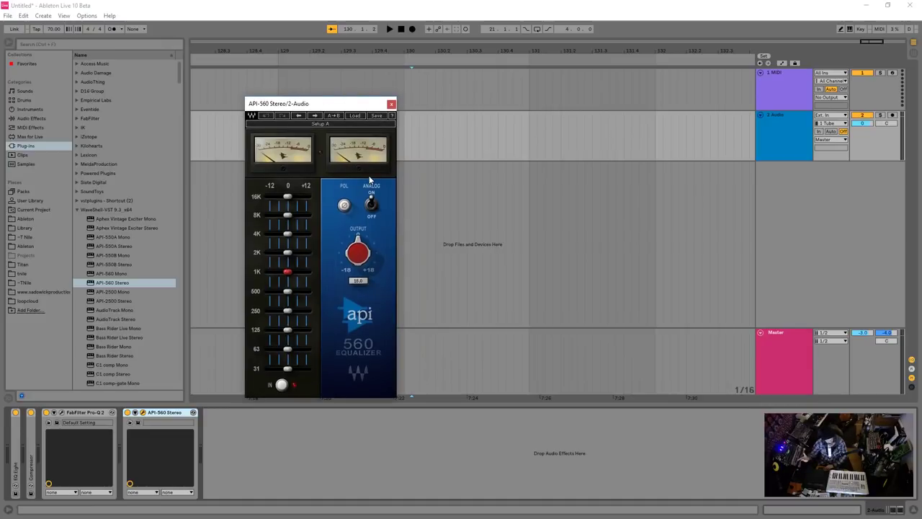
pyautogui.click(403, 106)
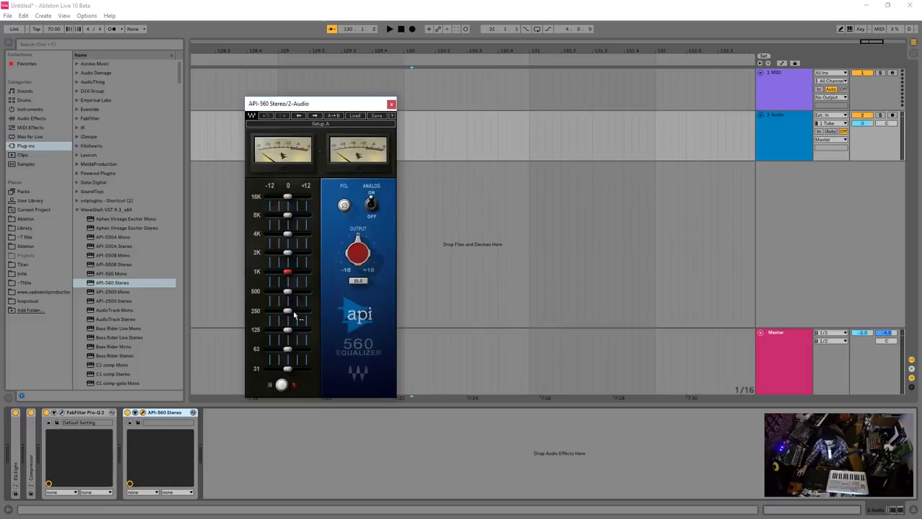
pyautogui.moveTo(287, 329); pyautogui.dragTo(278, 329)
# Move Pro-Q 2's bell band to about 160 Hz with a boost of about 5.5 dB, and close its window.
pyautogui.click(61, 412)
pyautogui.moveTo(331, 197); pyautogui.dragTo(290, 192)
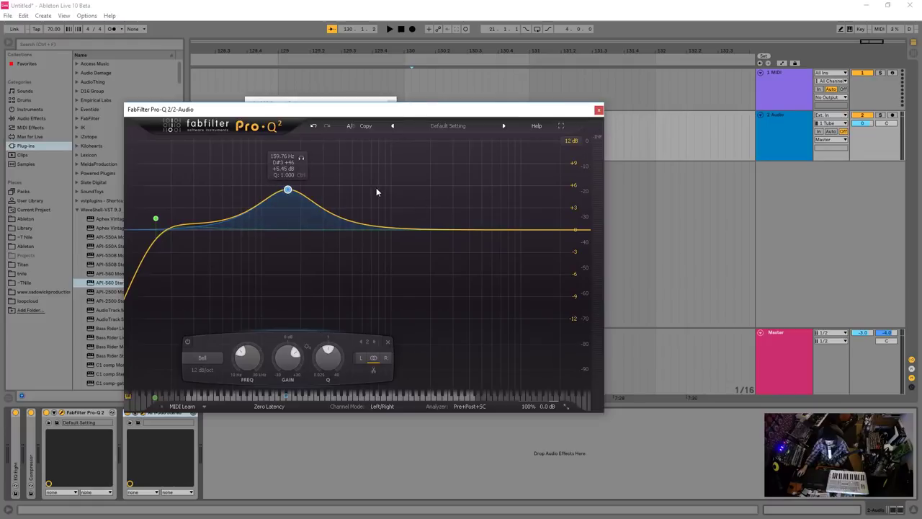
pyautogui.click(599, 110)
pyautogui.moveTo(317, 104)
pyautogui.mouseDown()
pyautogui.moveTo(296, 73)
pyautogui.moveTo(305, 101)
pyautogui.mouseUp()
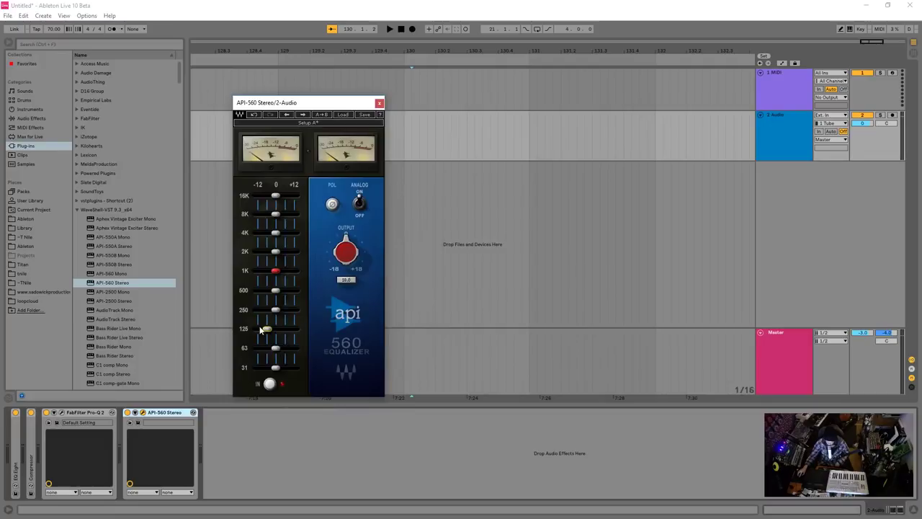
# Boost API-560's 1K, 4K and 2K bands, setting 2K to about 3.3 dB, and close its window.
pyautogui.moveTo(270, 330)
pyautogui.moveTo(270, 330)
pyautogui.mouseDown()
pyautogui.moveTo(292, 329)
pyautogui.moveTo(267, 328)
pyautogui.mouseUp()
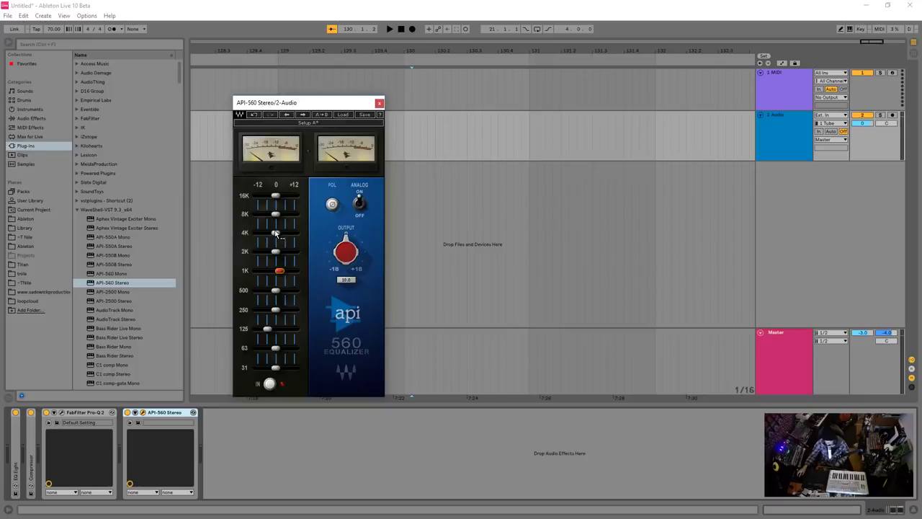
pyautogui.moveTo(276, 239); pyautogui.dragTo(286, 239)
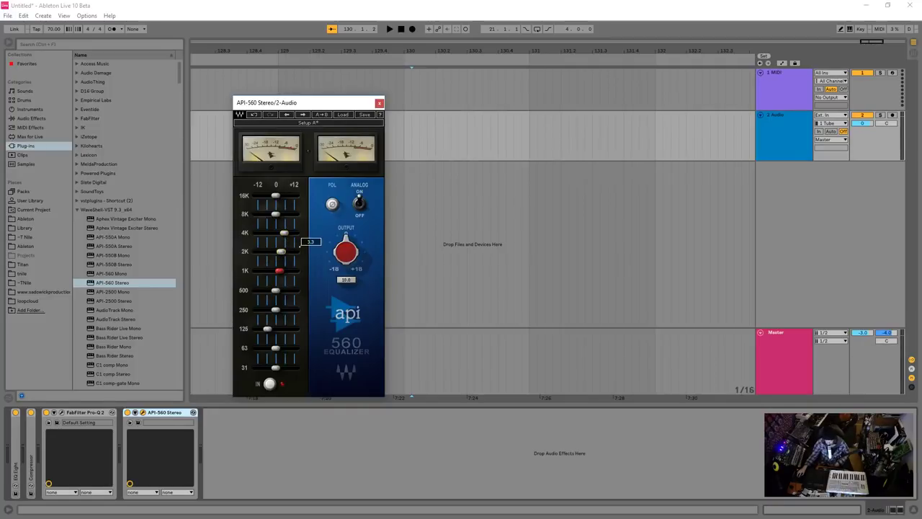
pyautogui.click(380, 103)
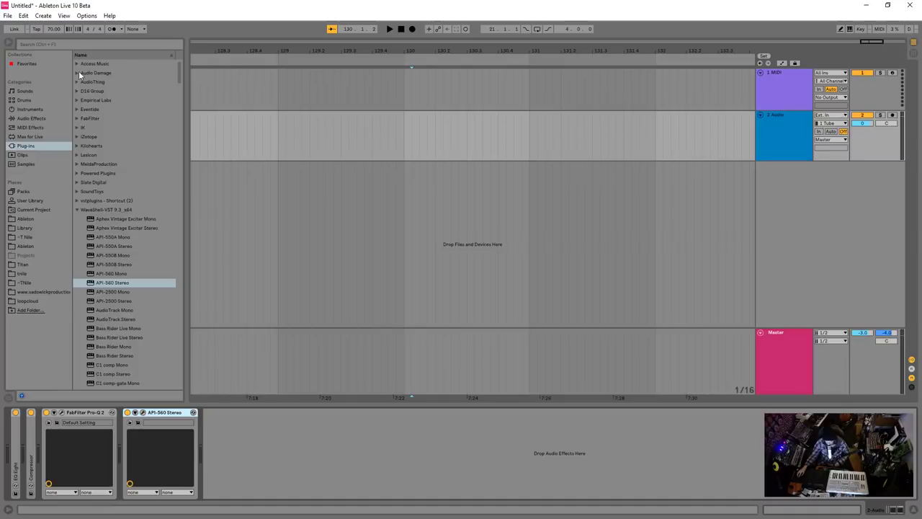
# Search the plug-ins for "ssl", add SSLChannel Stereo after API-560 Stereo, and move its window clear of the device chain.
pyautogui.click(90, 40)
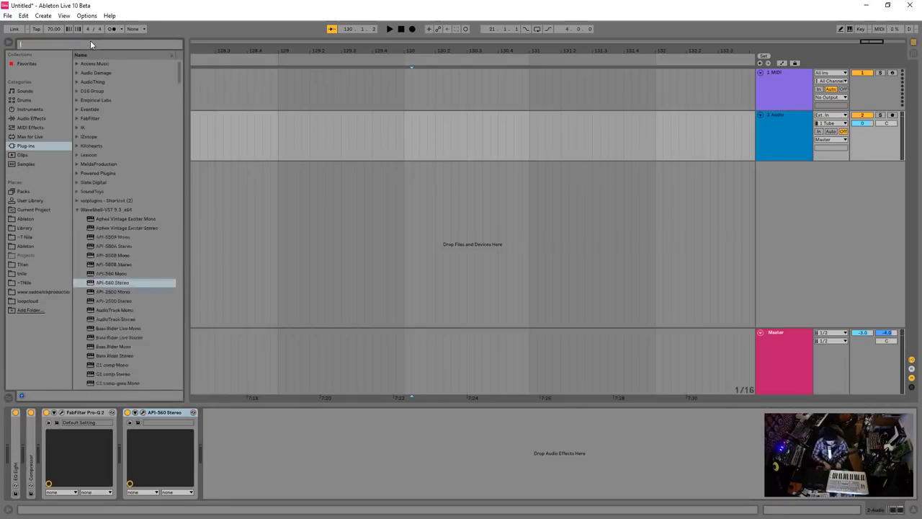
pyautogui.write('ssl')
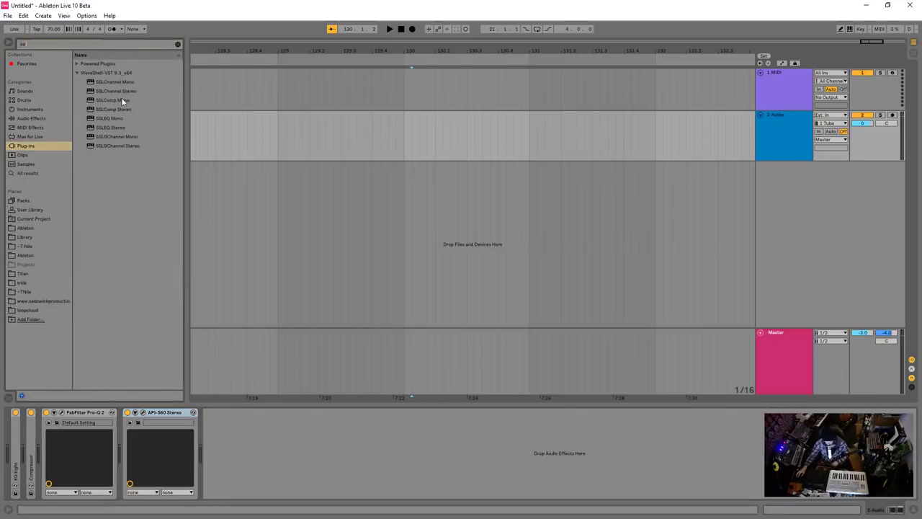
pyautogui.moveTo(119, 91); pyautogui.dragTo(250, 461)
pyautogui.click(224, 412)
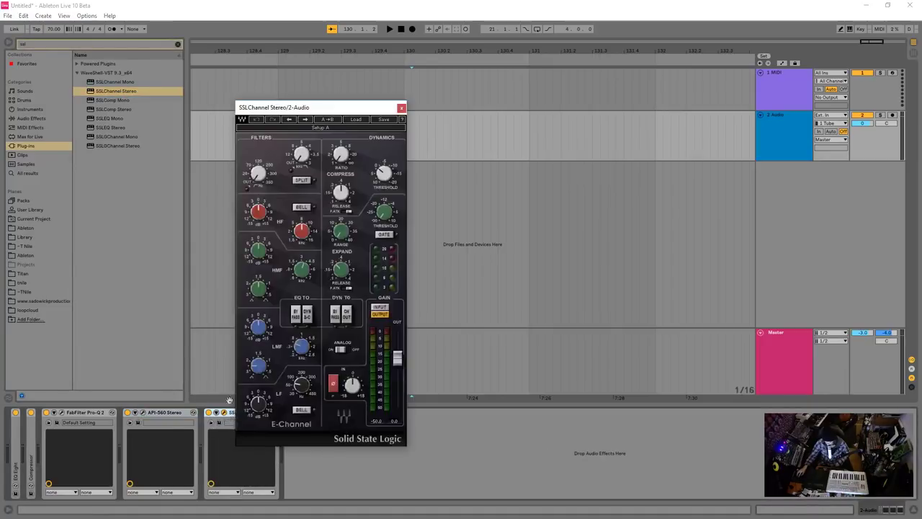
pyautogui.moveTo(349, 108); pyautogui.dragTo(293, 57)
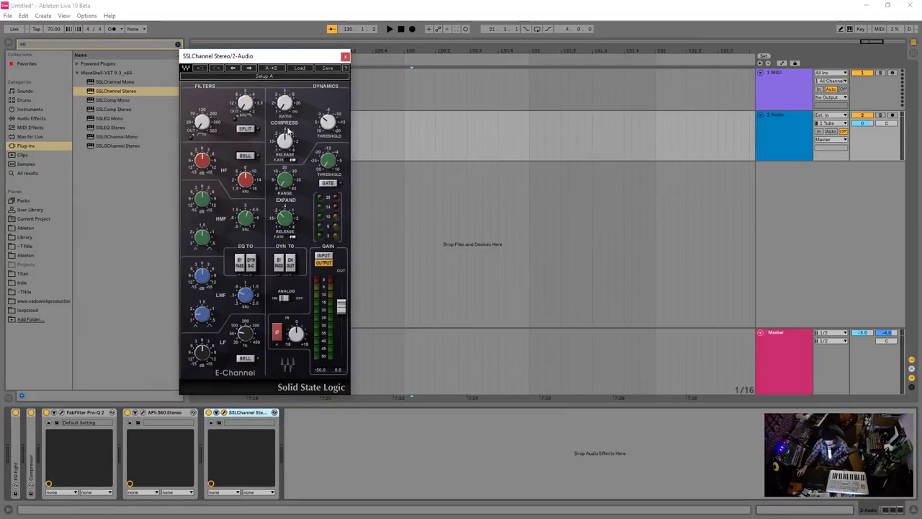
# Try the compressor ratio and the high-pass and low-pass filter knobs in SSLChannel Stereo, and close its window.
pyautogui.moveTo(284, 103); pyautogui.dragTo(284, 100)
pyautogui.moveTo(202, 122); pyautogui.dragTo(202, 117)
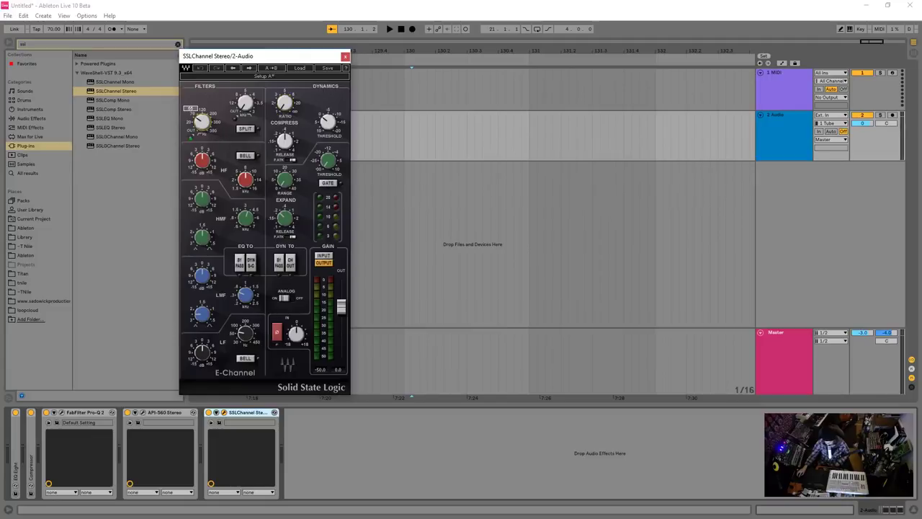
pyautogui.moveTo(202, 117); pyautogui.dragTo(245, 101)
pyautogui.moveTo(245, 103); pyautogui.dragTo(245, 103)
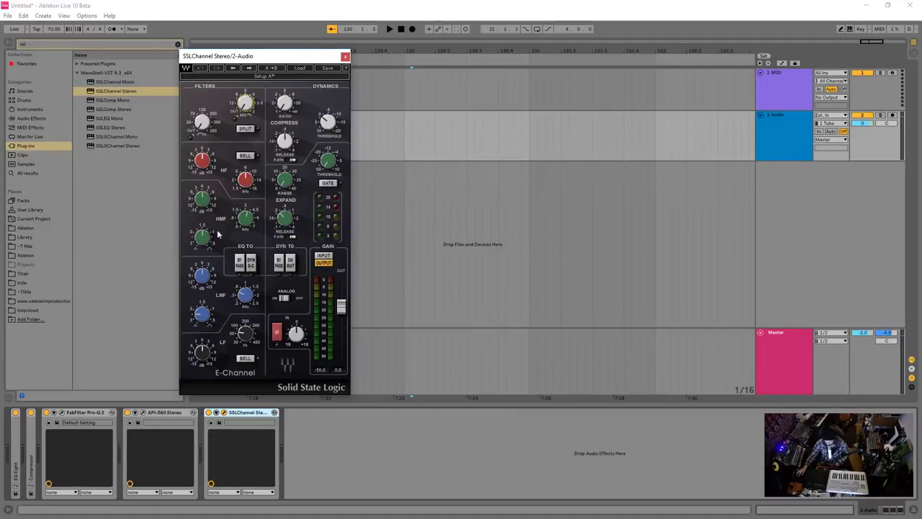
pyautogui.moveTo(277, 57); pyautogui.dragTo(295, 65)
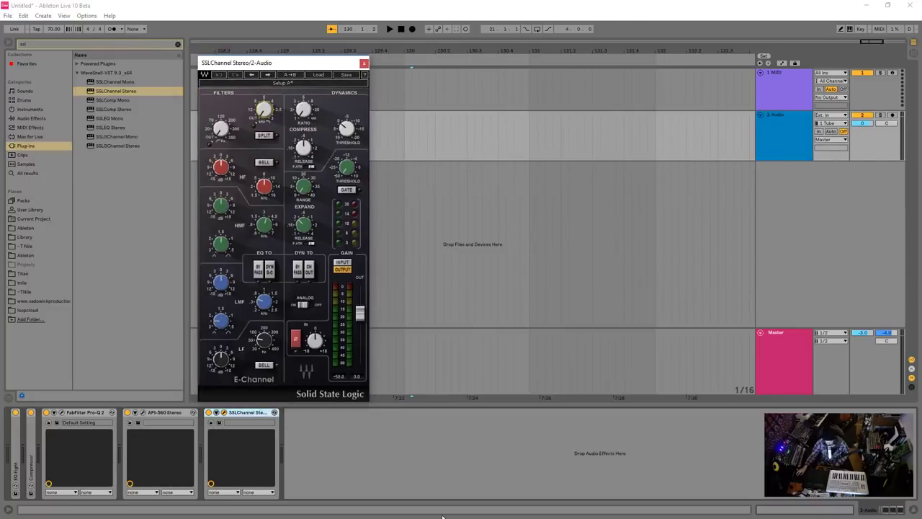
pyautogui.click(364, 65)
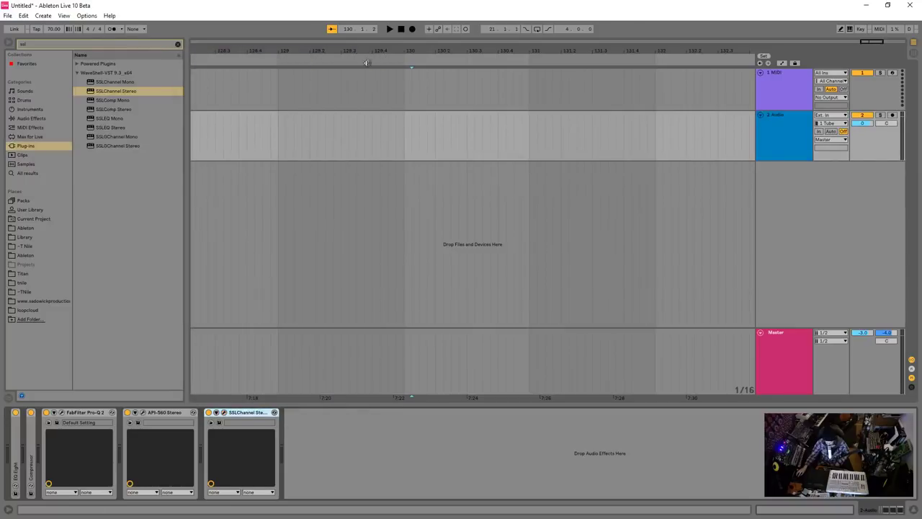
# Clear the plug-in search, and reopen SSLChannel Stereo to review its EQ sections before closing it.
pyautogui.click(177, 44)
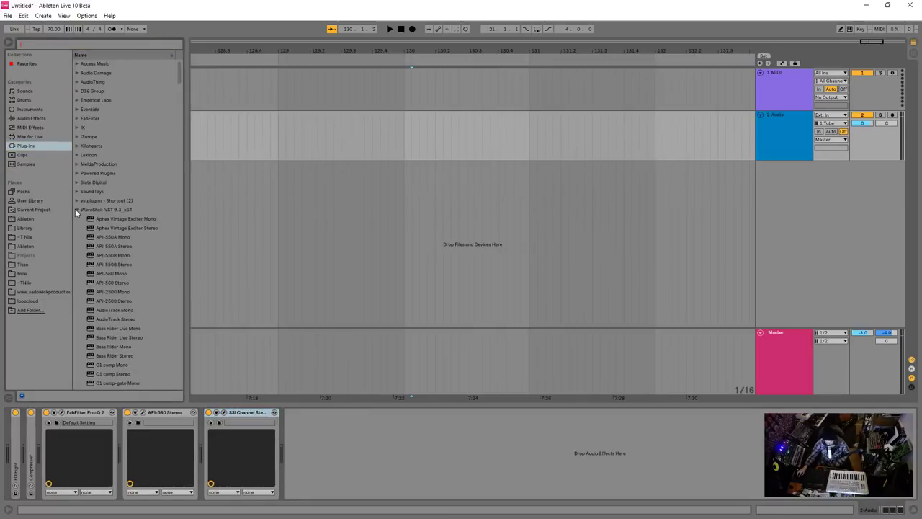
pyautogui.click(224, 412)
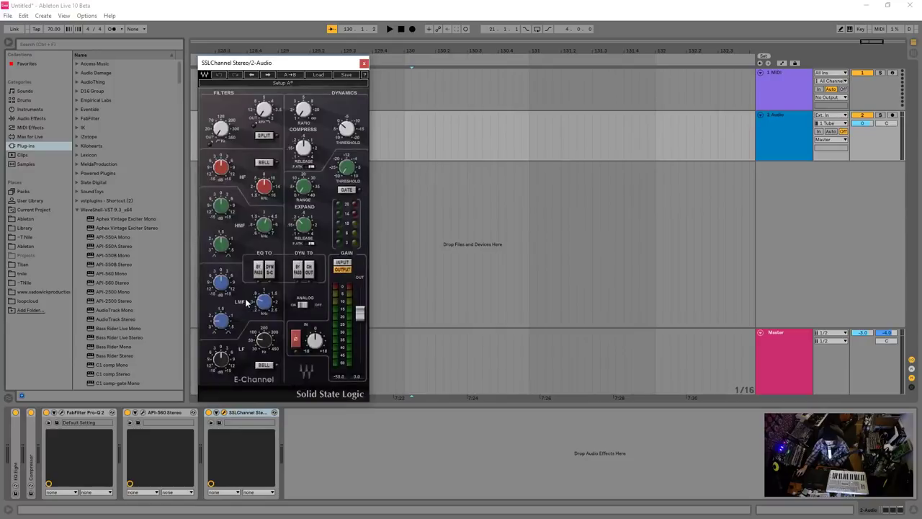
pyautogui.click(364, 63)
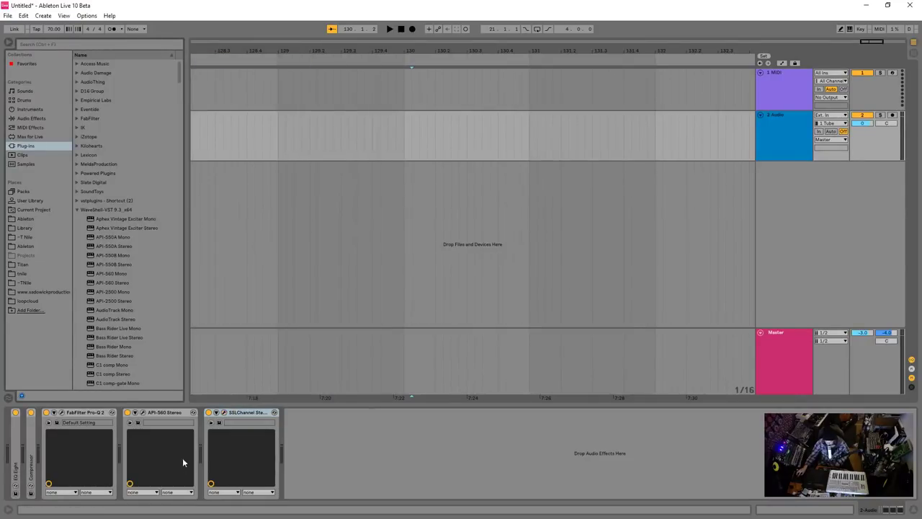
# Lower API-560's 4K boost slightly, and raise Pro-Q 2's bell band to about 11.1 dB near 234 Hz.
pyautogui.click(142, 413)
pyautogui.moveTo(276, 233)
pyautogui.mouseDown()
pyautogui.moveTo(301, 227)
pyautogui.moveTo(258, 232)
pyautogui.moveTo(275, 233)
pyautogui.mouseUp()
pyautogui.click(61, 412)
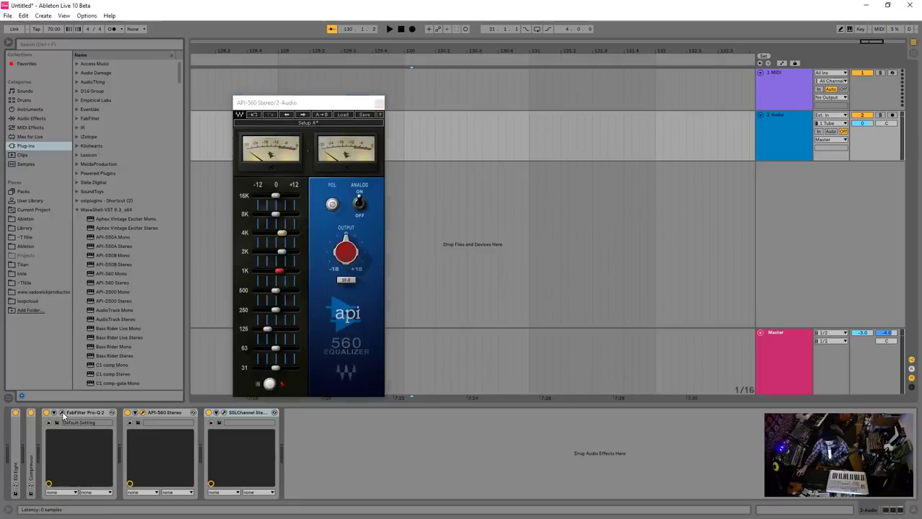
pyautogui.moveTo(288, 190); pyautogui.dragTo(299, 155)
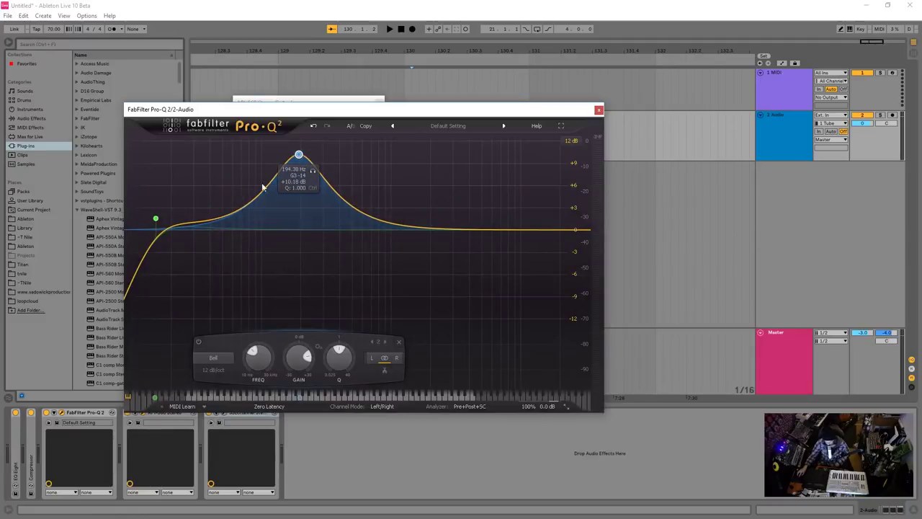
pyautogui.moveTo(310, 159)
pyautogui.mouseDown()
pyautogui.moveTo(305, 225)
pyautogui.moveTo(309, 152)
pyautogui.moveTo(309, 198)
pyautogui.moveTo(312, 166)
pyautogui.mouseUp()
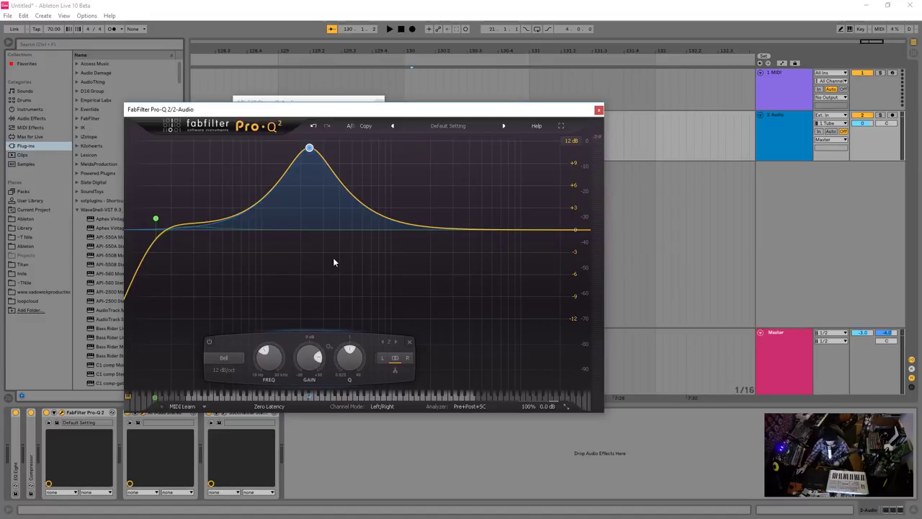
# Expand the Compressor device in the chain and reposition the Pro-Q 2 window above it.
pyautogui.moveTo(269, 111); pyautogui.dragTo(497, 127)
pyautogui.doubleClick(33, 437)
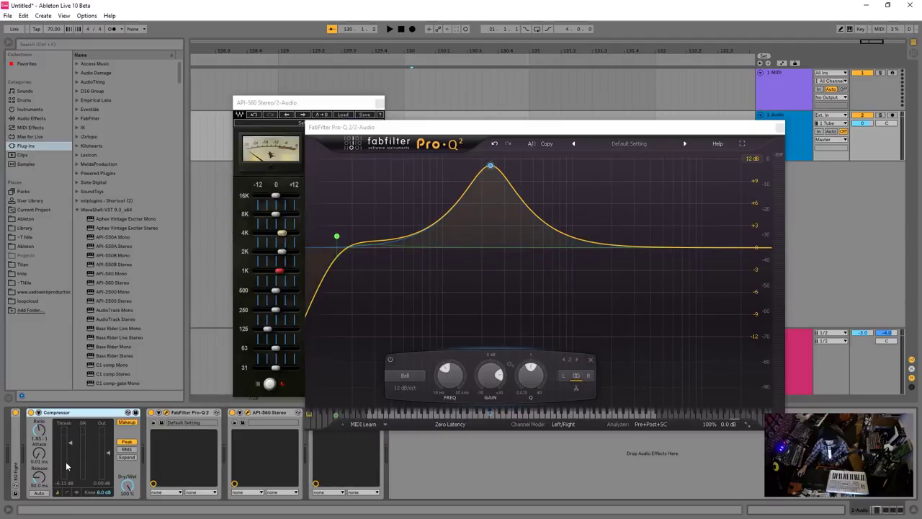
pyautogui.moveTo(445, 135); pyautogui.dragTo(304, 121)
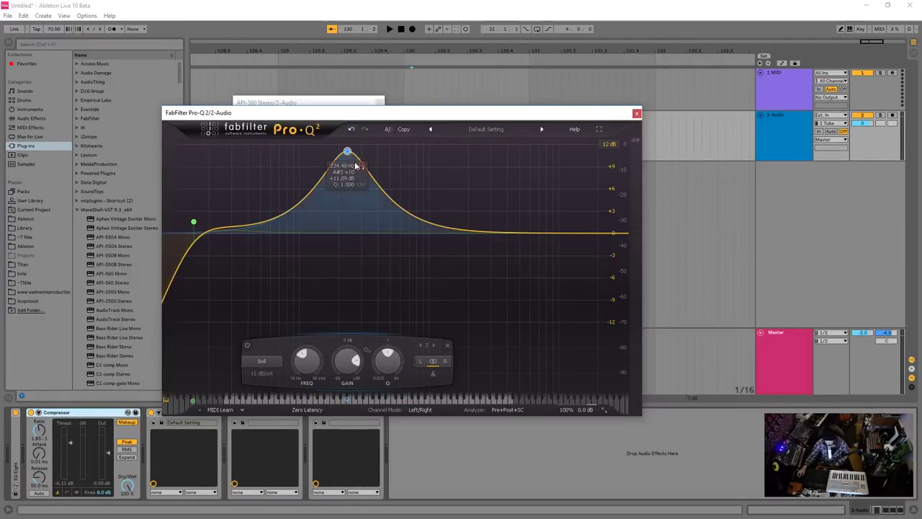
# Move Pro-Q 2's bell band to about 300 Hz, enable gain-Q interaction, and sweep its gain and Q between very wide and very narrow shapes.
pyautogui.moveTo(347, 152); pyautogui.dragTo(360, 232)
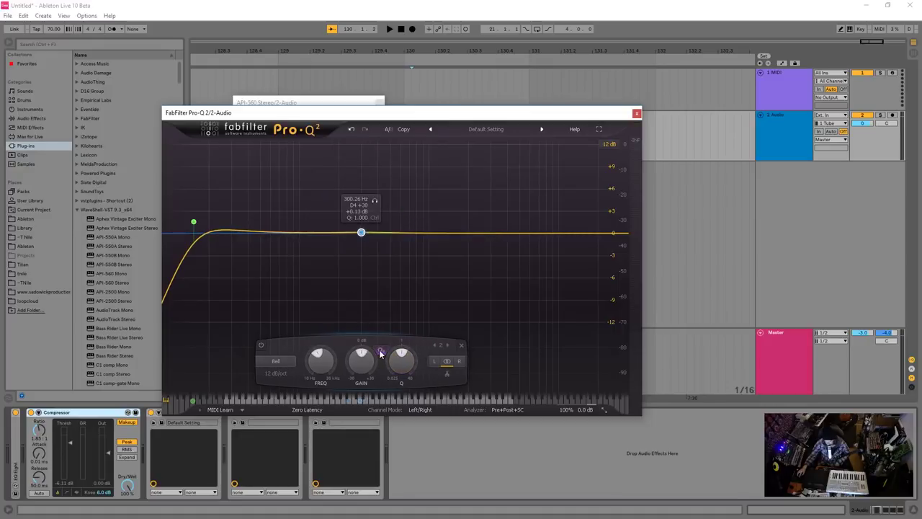
pyautogui.moveTo(381, 353)
pyautogui.moveTo(361, 361); pyautogui.dragTo(396, 414)
pyautogui.moveTo(365, 381); pyautogui.dragTo(367, 314)
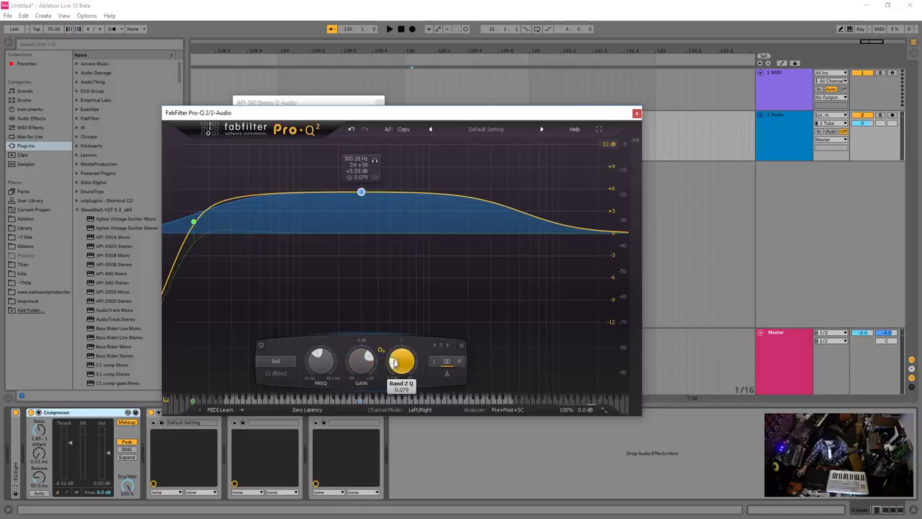
pyautogui.moveTo(394, 362); pyautogui.dragTo(400, 322)
pyautogui.scroll(10, 361, 191)
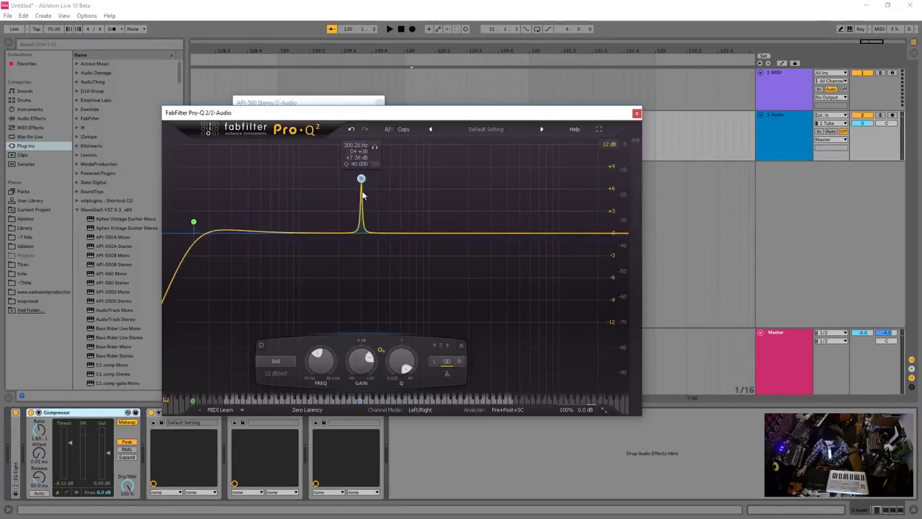
pyautogui.scroll(-10, 362, 195)
# Reshape Pro-Q 2's bell to about 2.5 dB near 456 Hz with Q about 0.57, and compare it with API-560's sliders.
pyautogui.moveTo(362, 193); pyautogui.dragTo(386, 214)
pyautogui.scroll(4, 416, 167)
pyautogui.scroll(-6, 415, 155)
pyautogui.click(296, 102)
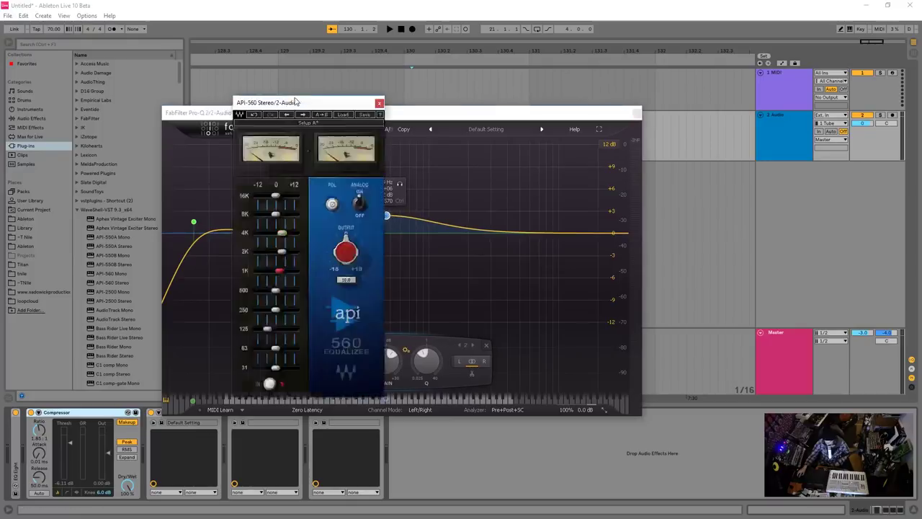
pyautogui.moveTo(296, 102); pyautogui.dragTo(265, 88)
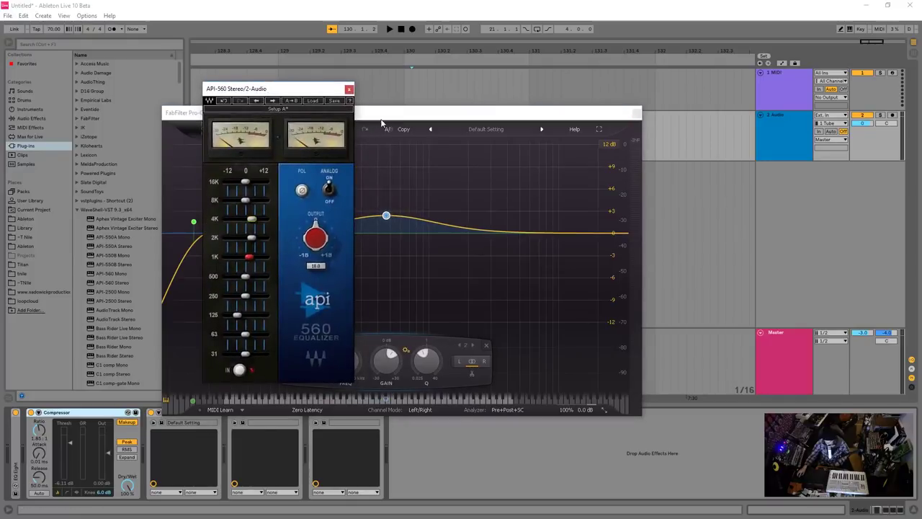
pyautogui.click(382, 122)
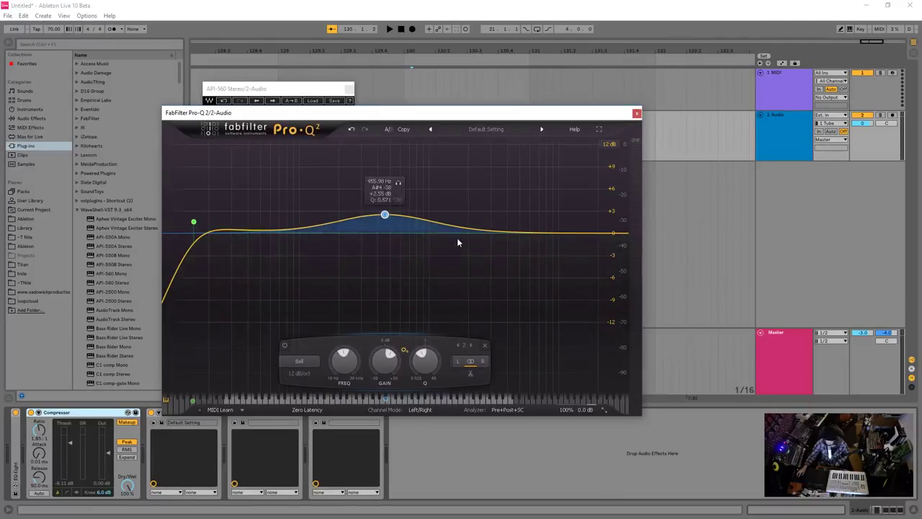
# Disable the bell band's gain-Q interaction in Pro-Q 2 and narrow it to Q 7.5 with a boost of about 9.9 dB near 476 Hz.
pyautogui.moveTo(388, 225); pyautogui.dragTo(391, 203)
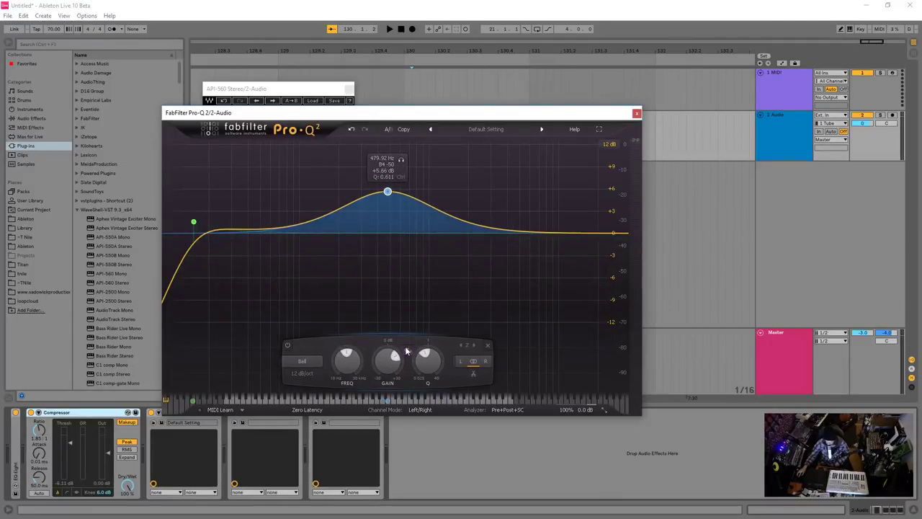
pyautogui.scroll(8, 387, 192)
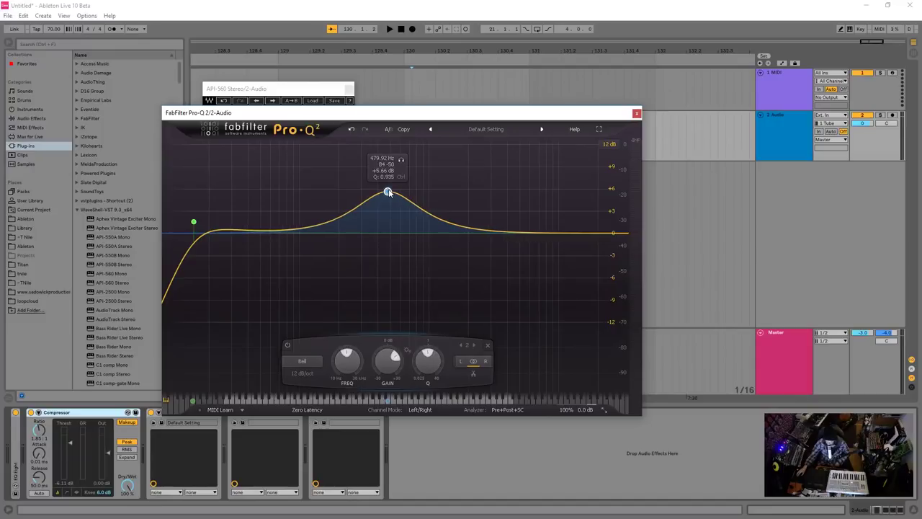
pyautogui.moveTo(388, 194); pyautogui.dragTo(389, 175)
pyautogui.scroll(15, 389, 174)
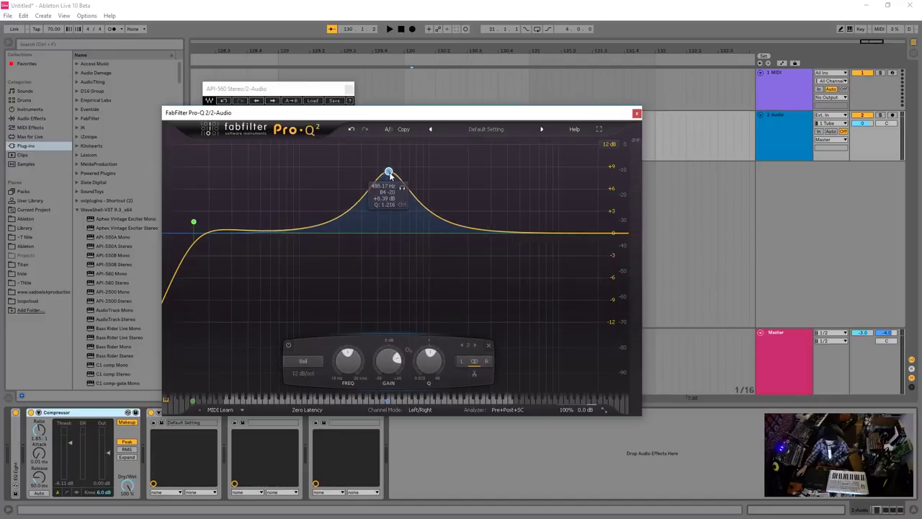
pyautogui.scroll(-6, 389, 174)
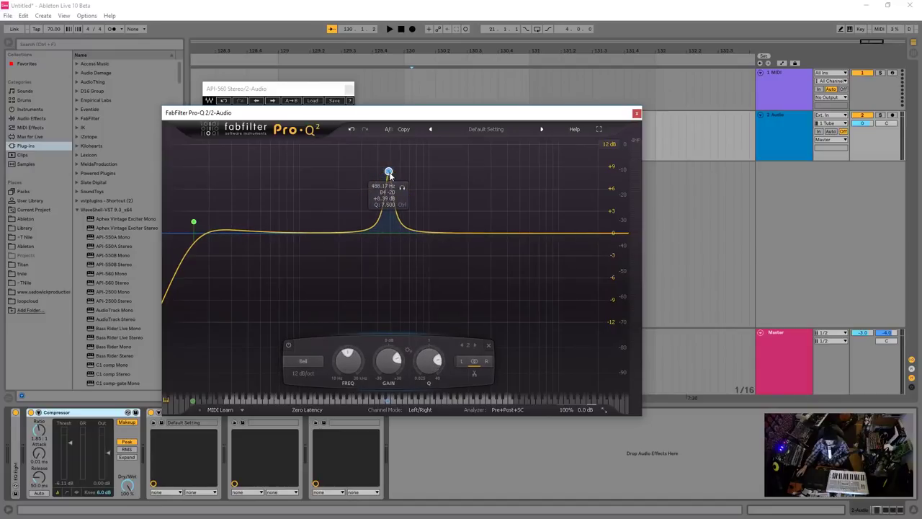
pyautogui.moveTo(389, 175)
pyautogui.mouseDown()
pyautogui.moveTo(356, 163)
pyautogui.moveTo(389, 163)
pyautogui.mouseUp()
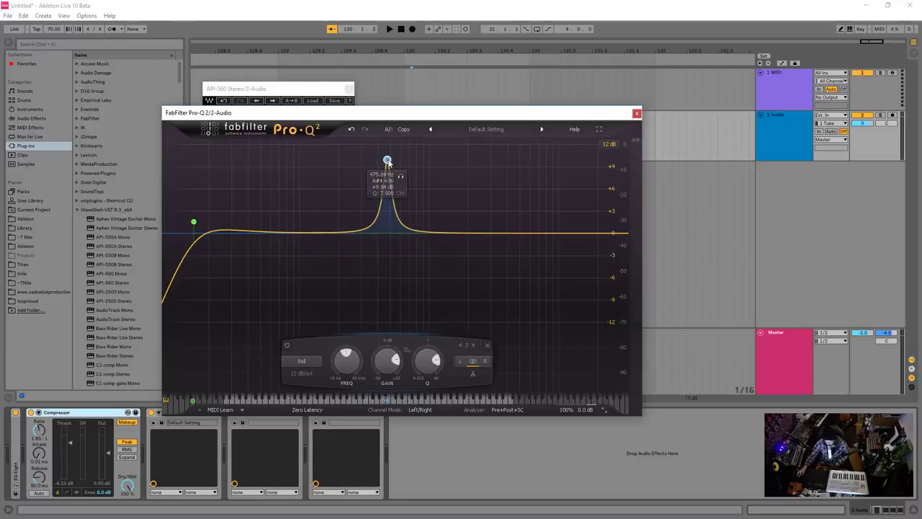
# Compare the API-560 window with Pro-Q 2 side by side, and close both plug-in windows.
pyautogui.click(295, 90)
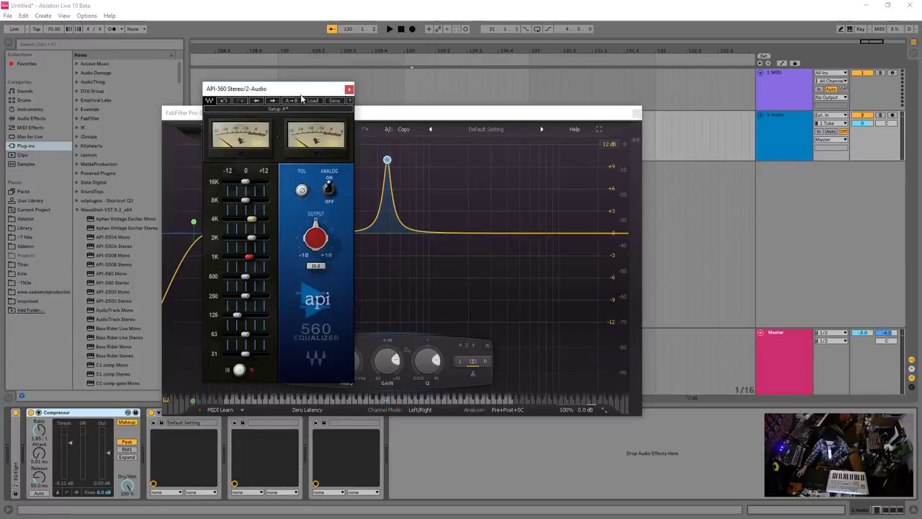
pyautogui.moveTo(300, 93); pyautogui.dragTo(270, 93)
pyautogui.click(408, 112)
pyautogui.click(637, 113)
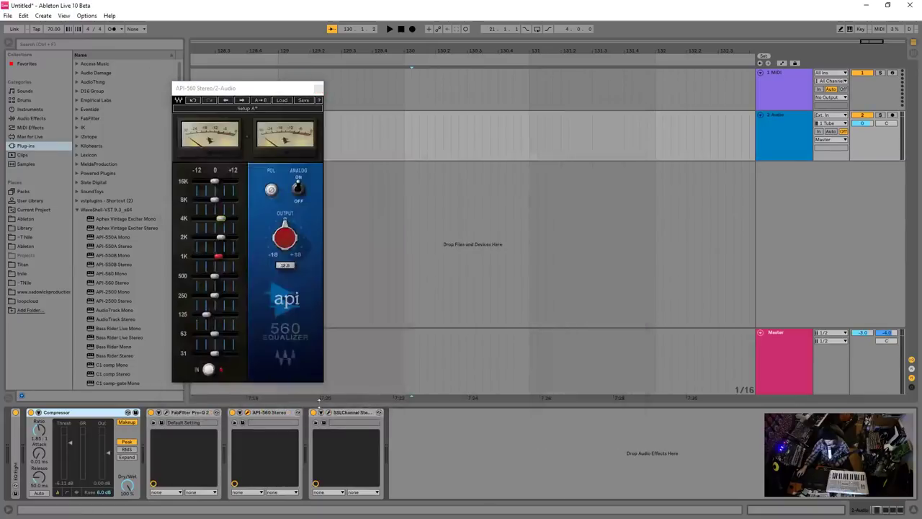
pyautogui.click(318, 88)
pyautogui.click(317, 88)
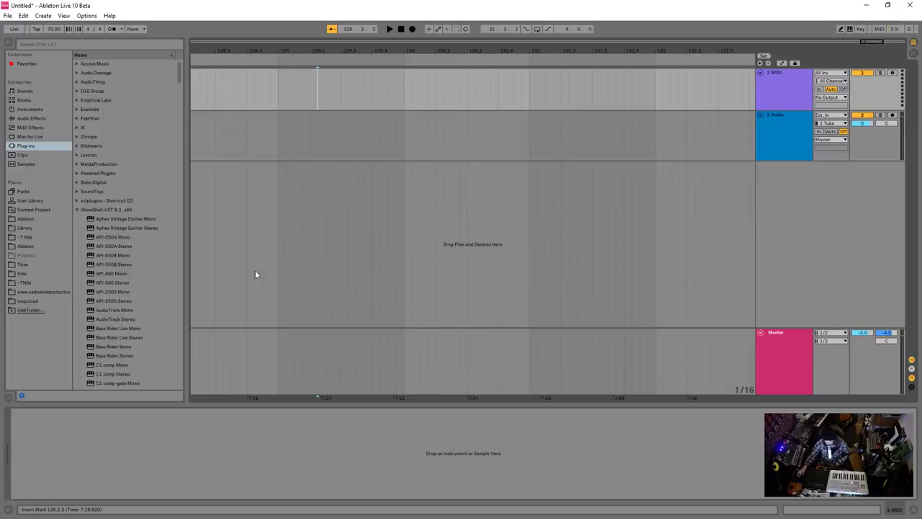
# Select the 2 Audio track again and remove API-560 Stereo from its device chain.
pyautogui.click(865, 132)
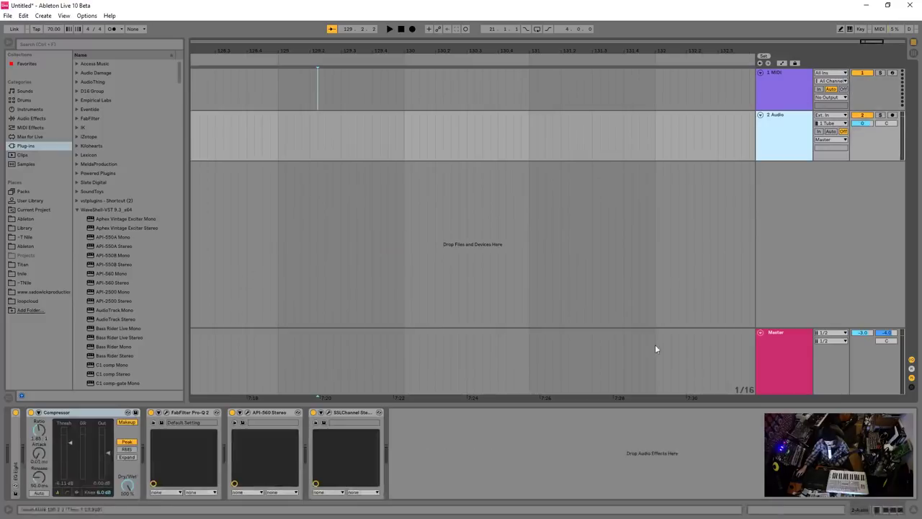
pyautogui.click(206, 415)
pyautogui.click(263, 414)
pyautogui.press('Delete')
pyautogui.press('Delete')
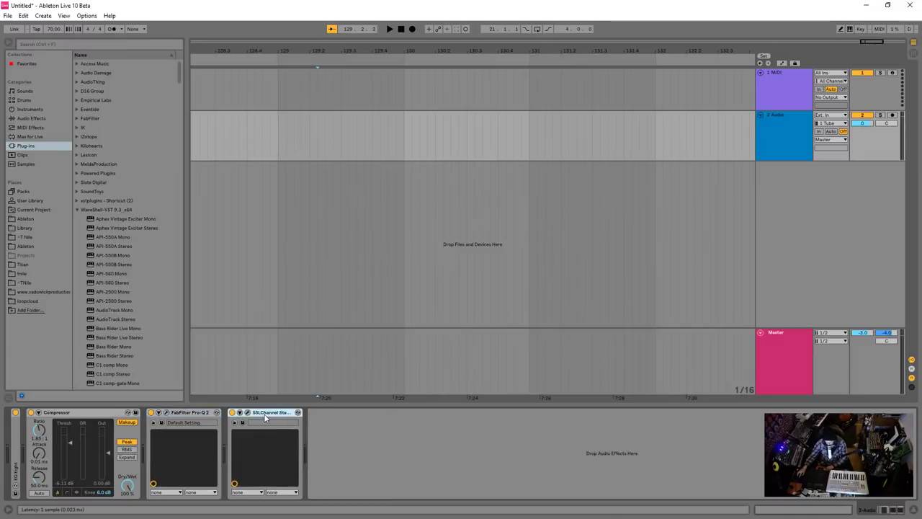
# Remove SSLChannel Stereo from the device chain, and fold the Compressor and Pro-Q 2 devices.
pyautogui.doubleClick(66, 415)
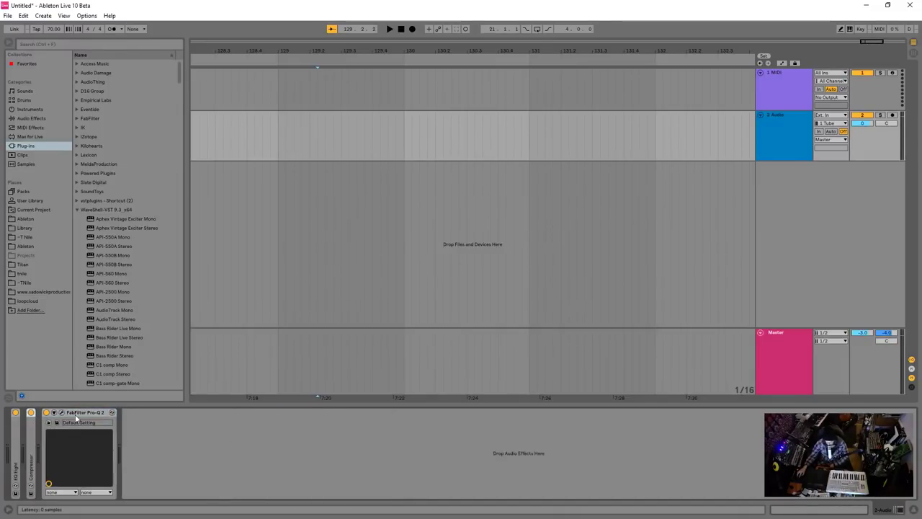
pyautogui.doubleClick(79, 413)
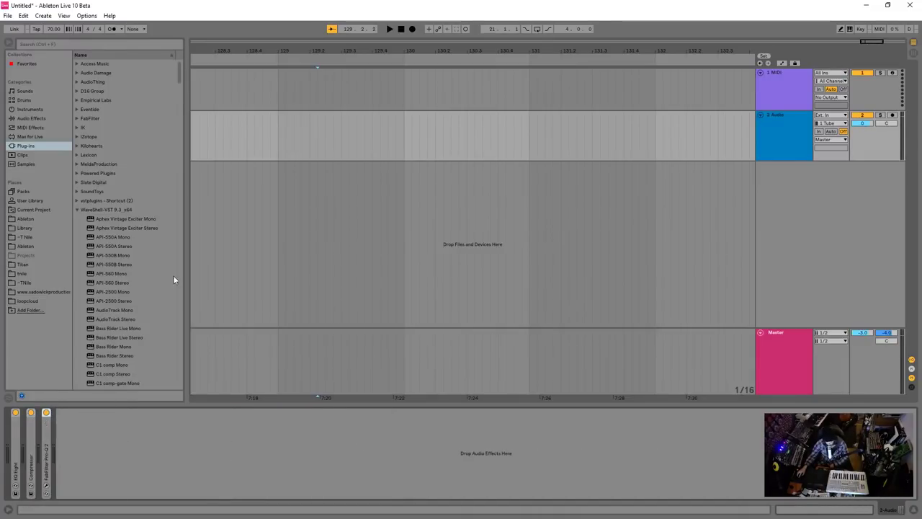
# Add Ableton's Reverb audio effect after Pro-Q 2 and set its Dry/Wet to 33 %.
pyautogui.click(77, 209)
pyautogui.click(40, 118)
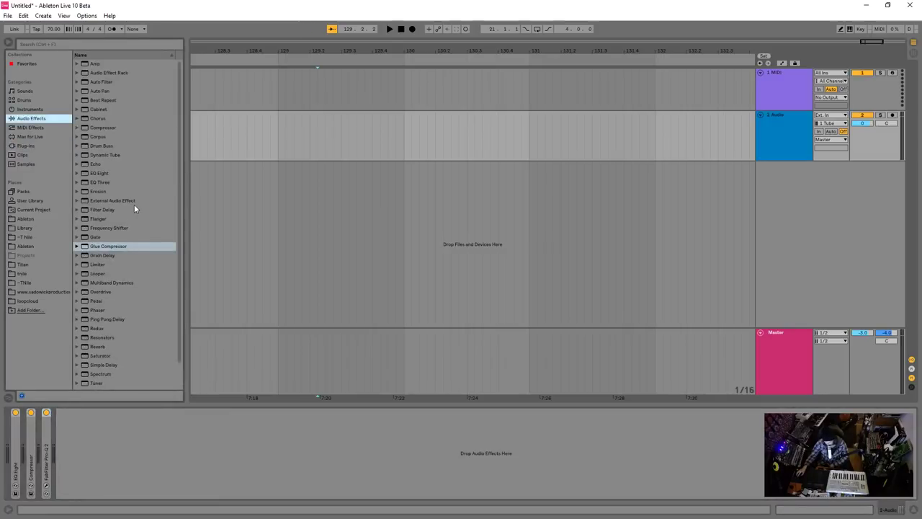
pyautogui.scroll(-2, 118, 252)
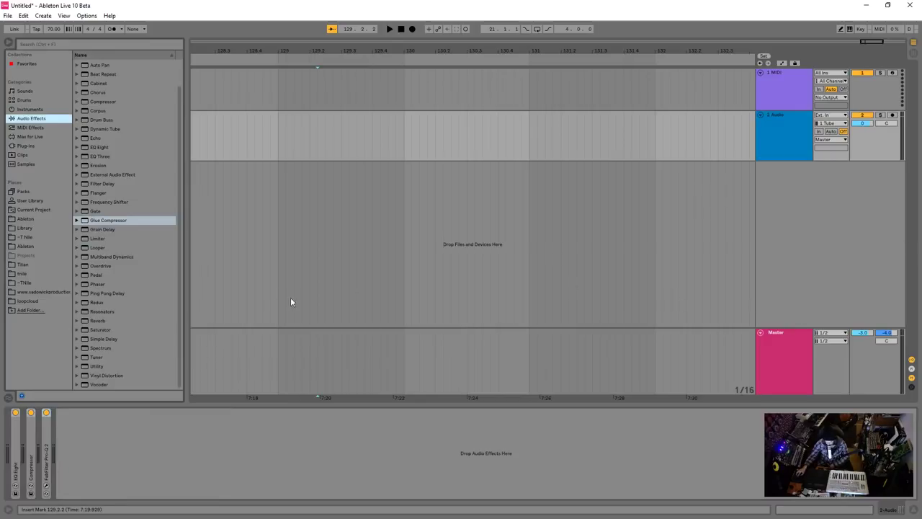
pyautogui.moveTo(97, 321); pyautogui.dragTo(323, 447)
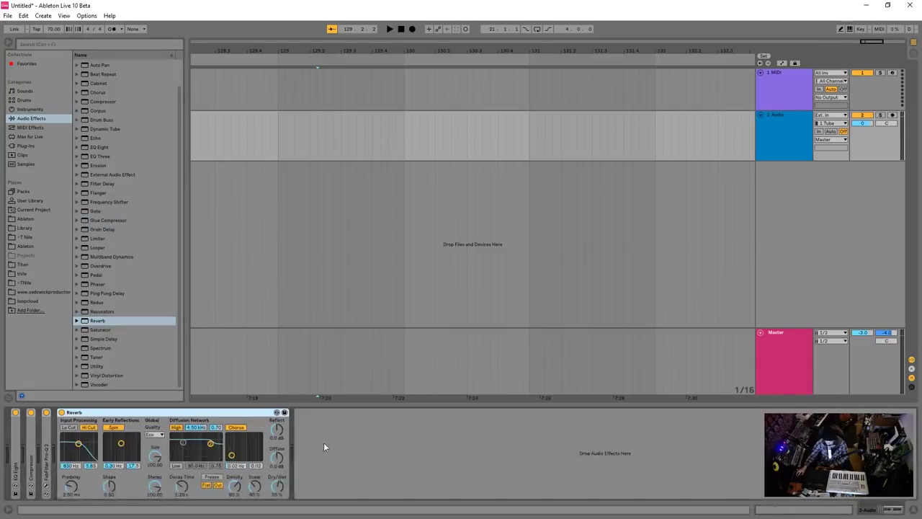
pyautogui.moveTo(278, 484); pyautogui.dragTo(278, 508)
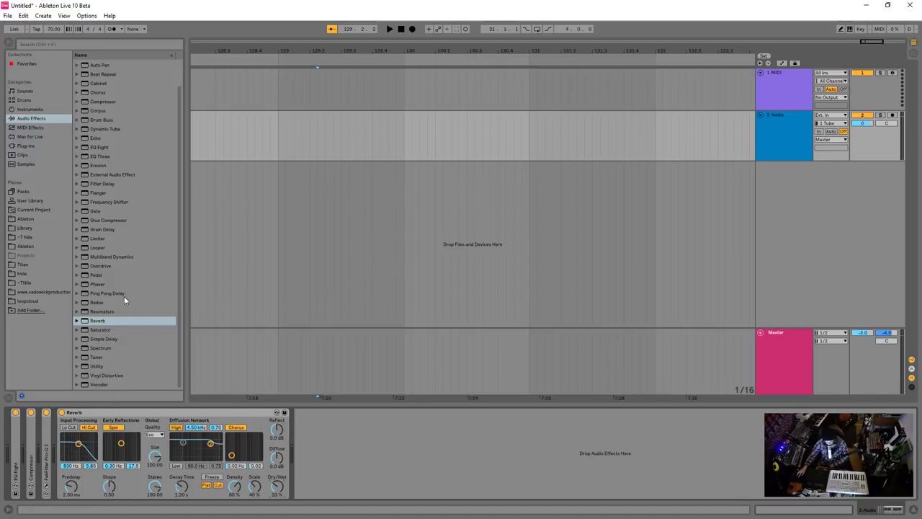
# Insert Simple Delay between Pro-Q 2 and Reverb, and set its Dry/Wet to 35 %.
pyautogui.moveTo(107, 339); pyautogui.dragTo(133, 416)
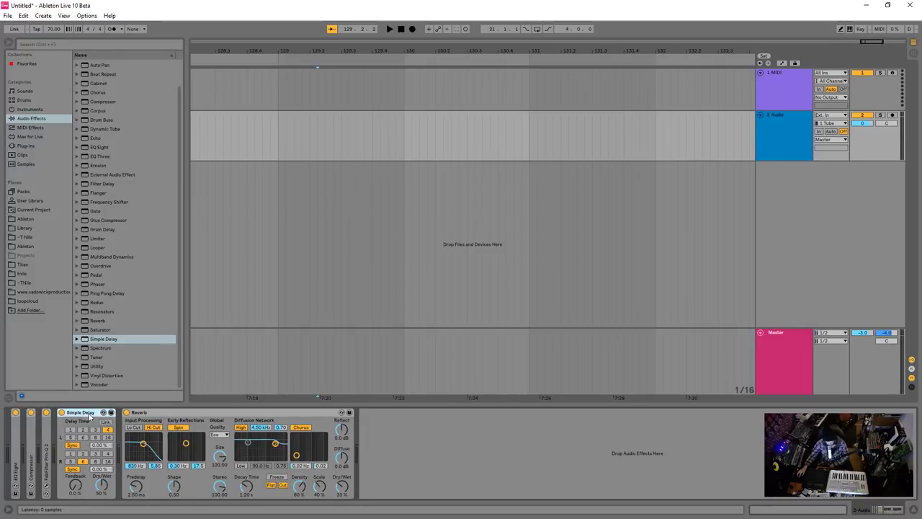
pyautogui.click(86, 415)
pyautogui.click(172, 417)
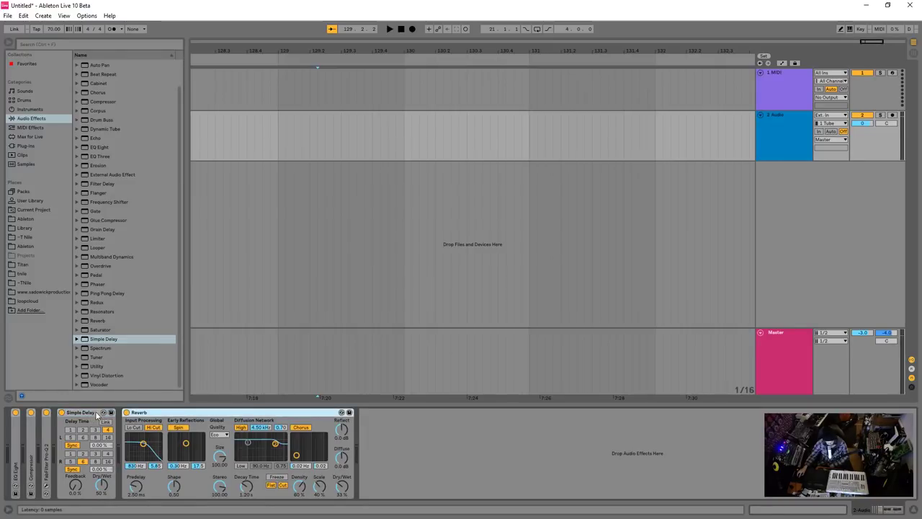
pyautogui.click(100, 415)
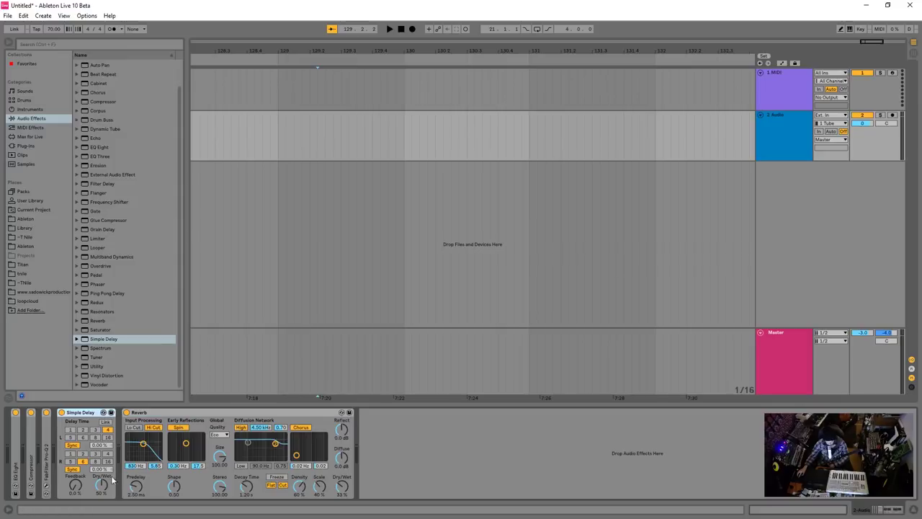
pyautogui.click(220, 423)
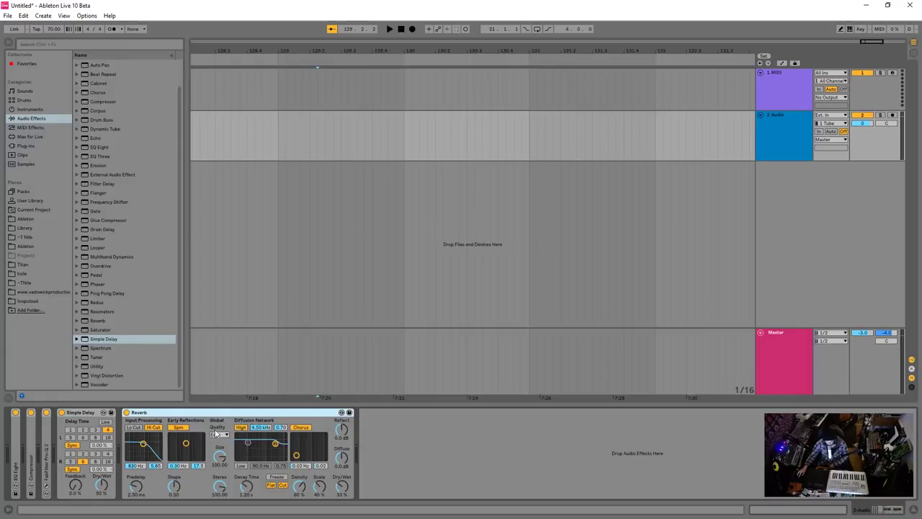
pyautogui.moveTo(101, 484); pyautogui.dragTo(102, 497)
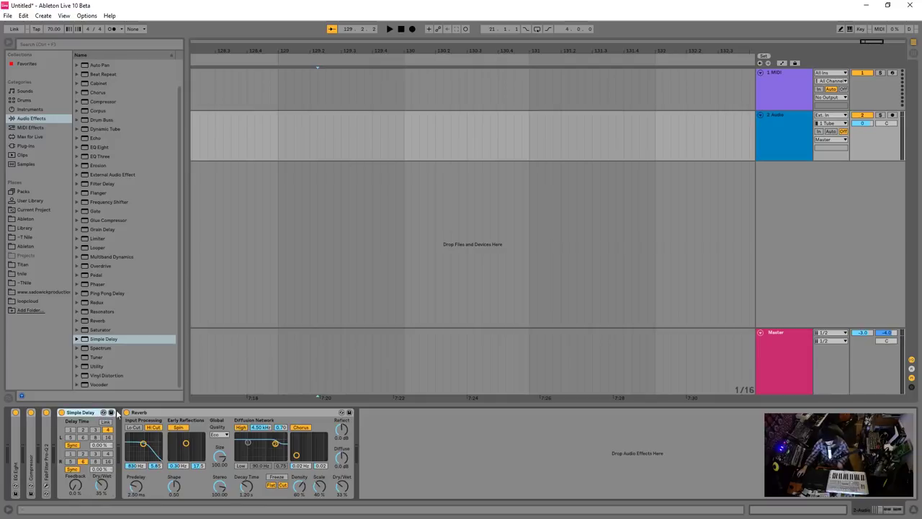
# Group Simple Delay and Reverb into an Audio Effect Rack and show the rack's chain list.
pyautogui.rightClick(171, 416)
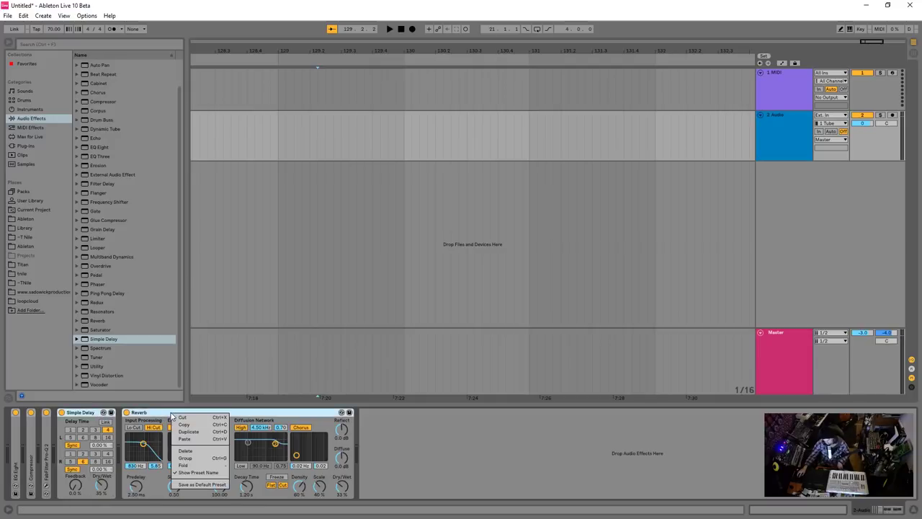
pyautogui.click(191, 460)
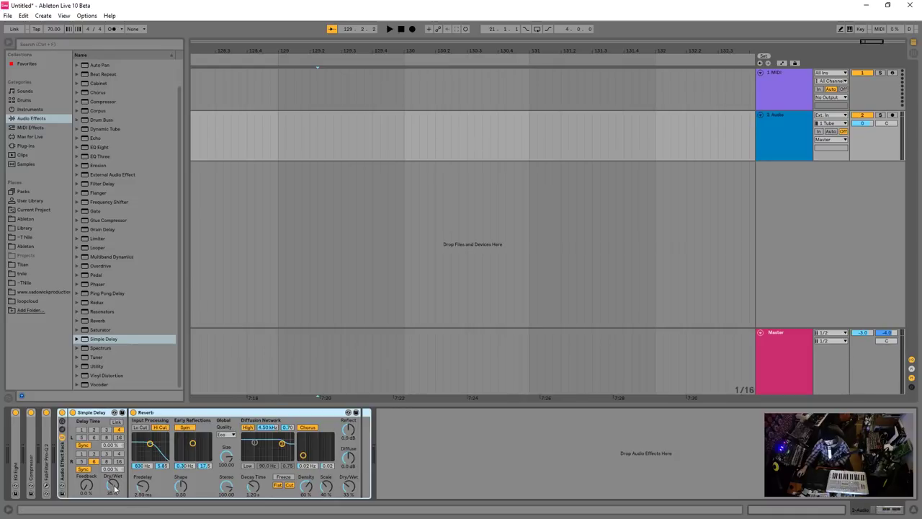
pyautogui.click(62, 431)
# Add a second chain to the rack and move Reverb into it, keeping Simple Delay in its own chain.
pyautogui.moveTo(86, 412); pyautogui.dragTo(107, 458)
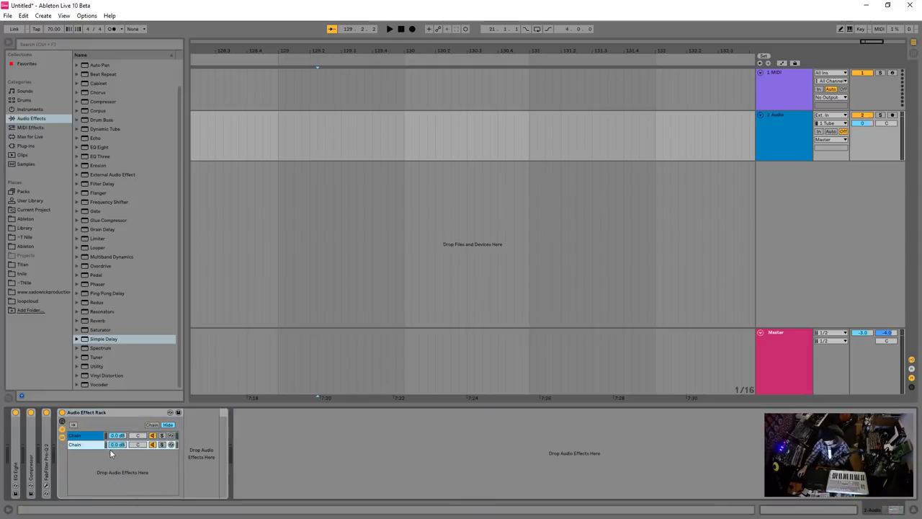
pyautogui.click(92, 438)
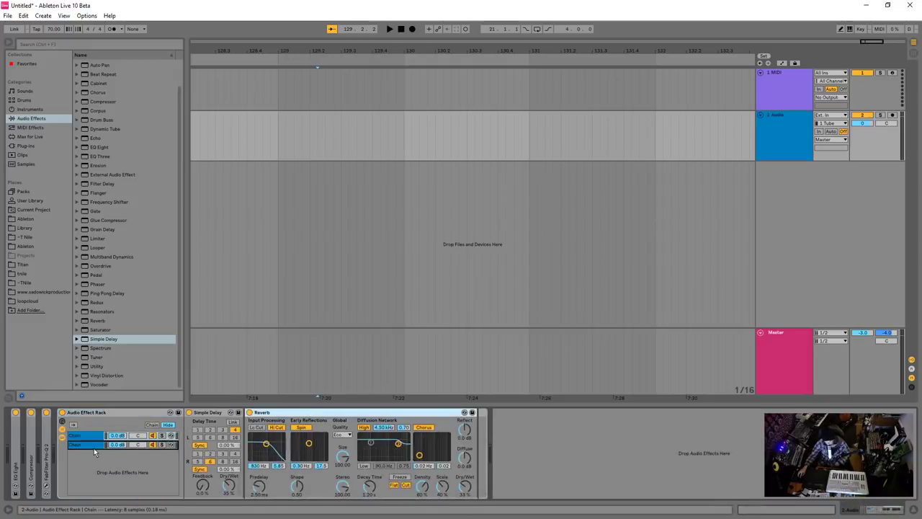
pyautogui.click(92, 437)
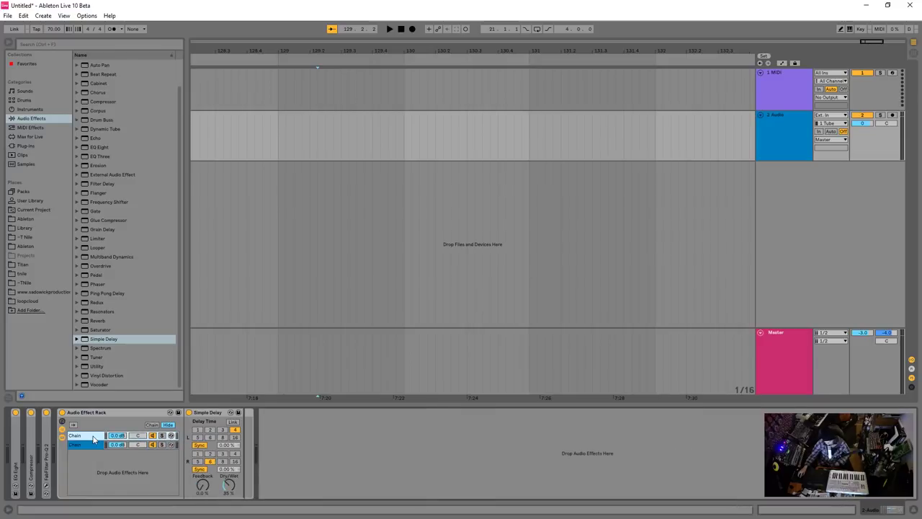
pyautogui.click(90, 436)
pyautogui.click(91, 442)
# Set the Dry/Wet of both Simple Delay and Reverb to 100 % in their separate rack chains.
pyautogui.moveTo(229, 486); pyautogui.dragTo(229, 454)
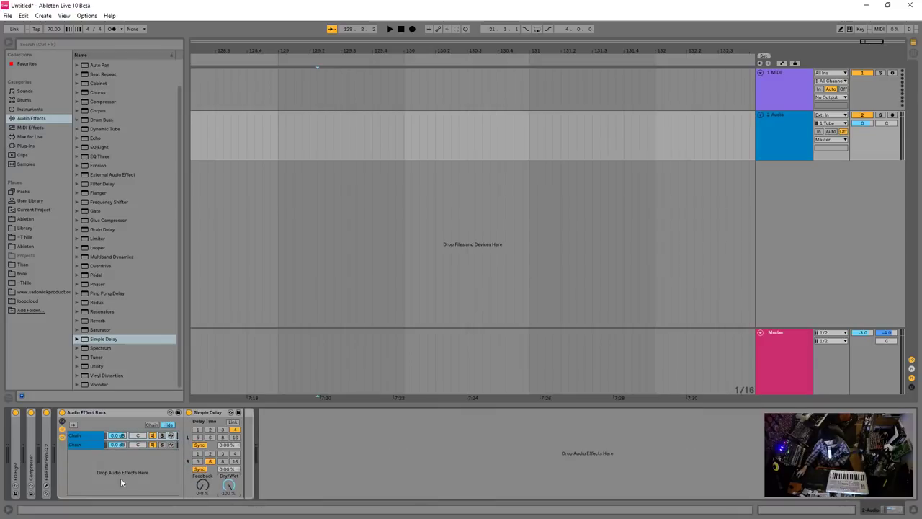
pyautogui.click(85, 436)
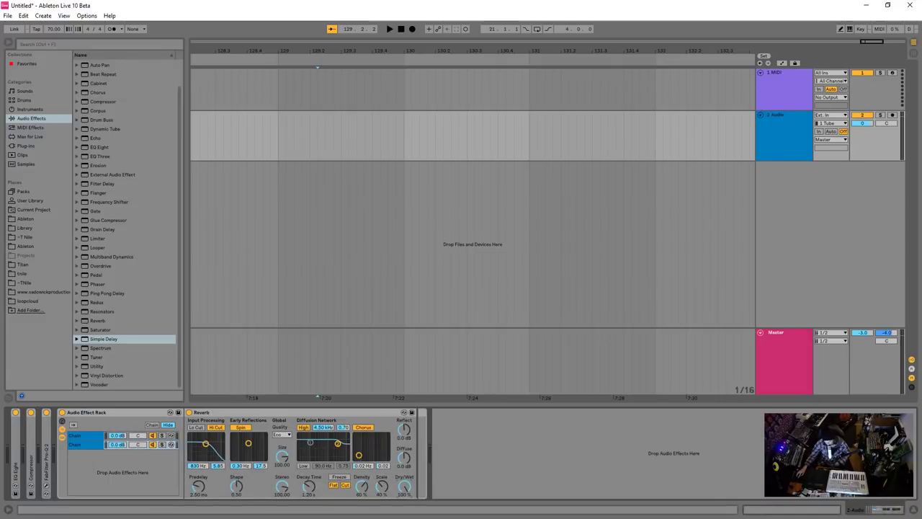
# Create an empty dry chain in the rack and place it above the delay and reverb chains.
pyautogui.rightClick(144, 457)
pyautogui.click(123, 475)
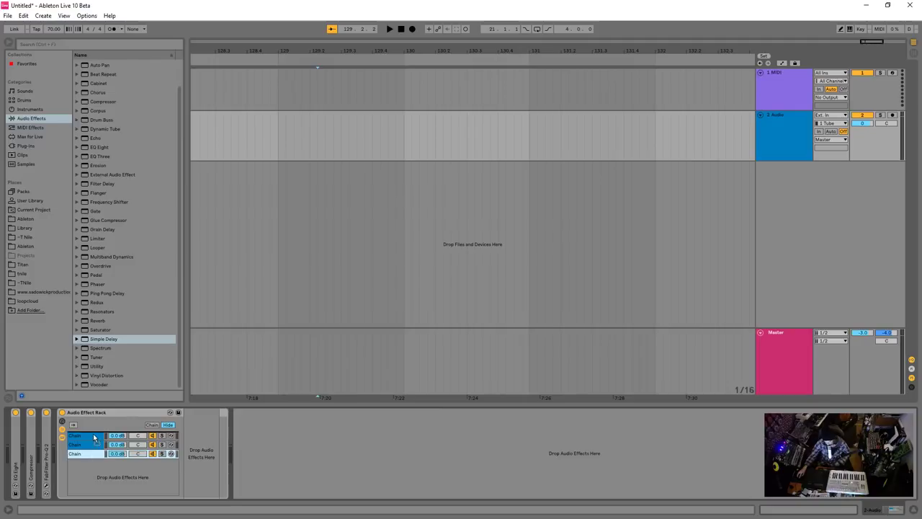
pyautogui.click(91, 445)
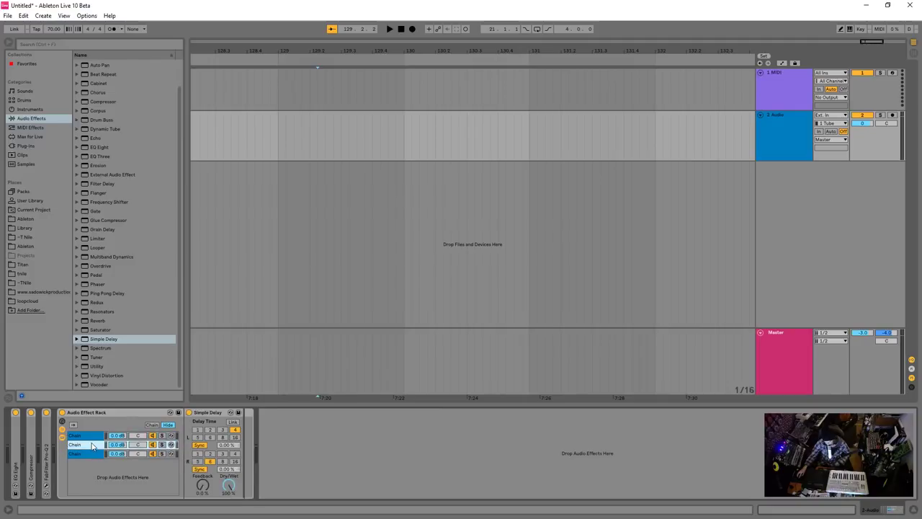
pyautogui.click(91, 453)
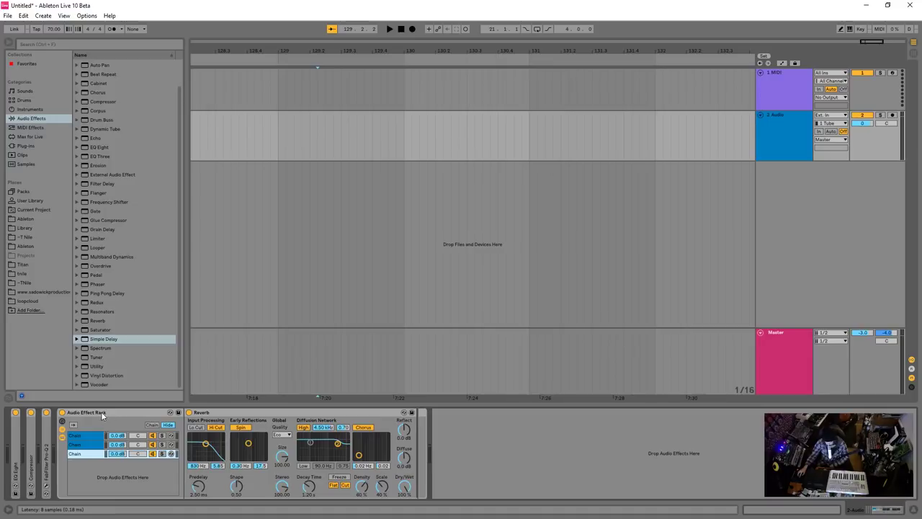
# Review the rack's dry, delay and reverb chains in turn, and fold the Audio Effect Rack.
pyautogui.click(91, 443)
pyautogui.click(87, 437)
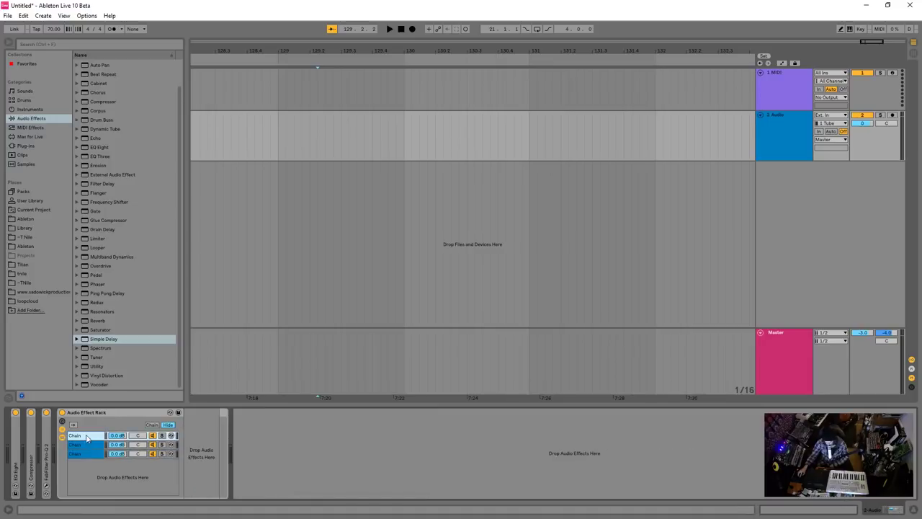
pyautogui.click(87, 445)
pyautogui.click(87, 453)
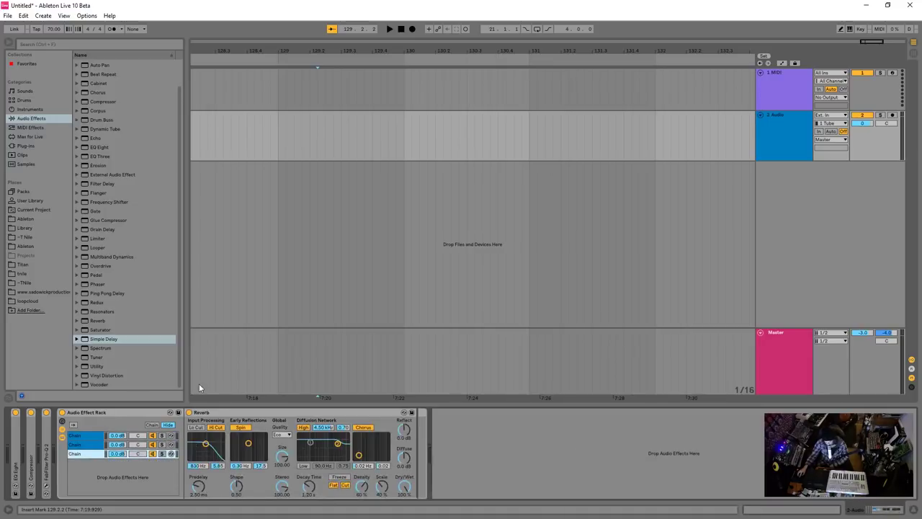
pyautogui.doubleClick(109, 413)
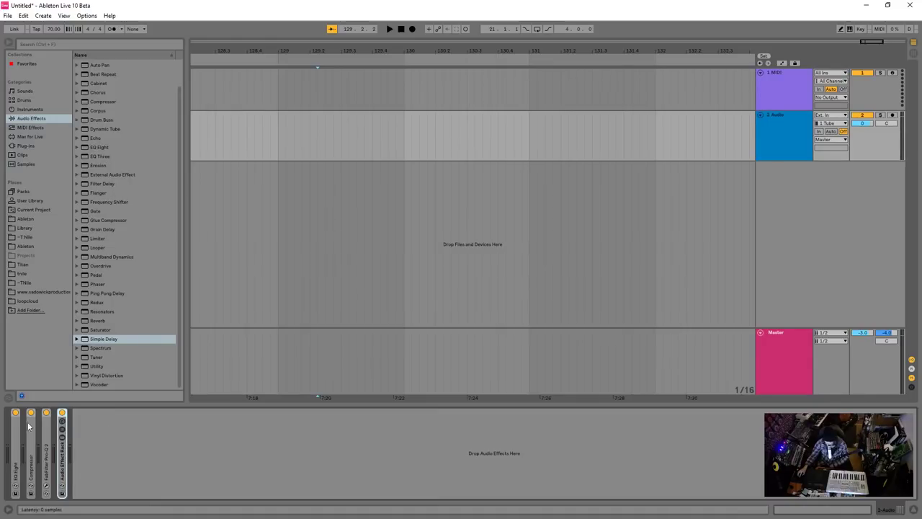
# Add a Compressor after the rack with ratio 3.15:1, attack 0.01 ms and threshold -3.54 dB.
pyautogui.click(98, 102)
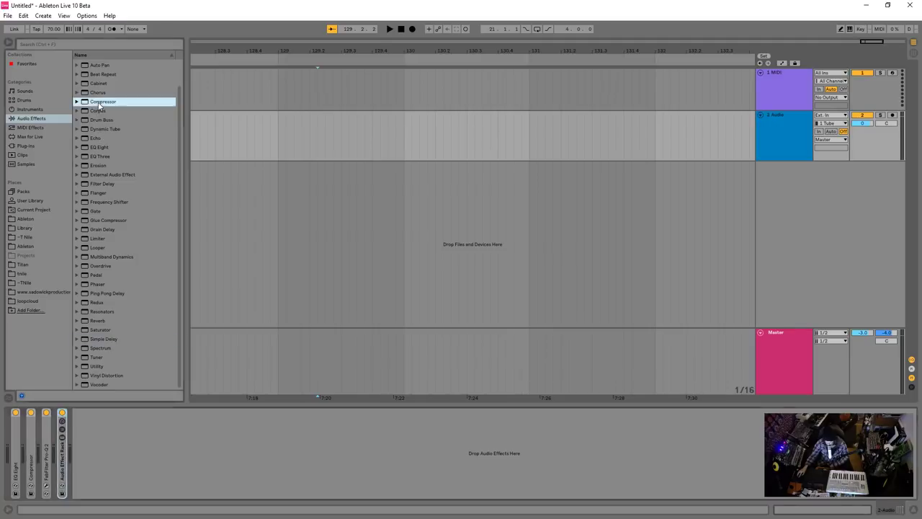
pyautogui.moveTo(99, 103); pyautogui.dragTo(153, 443)
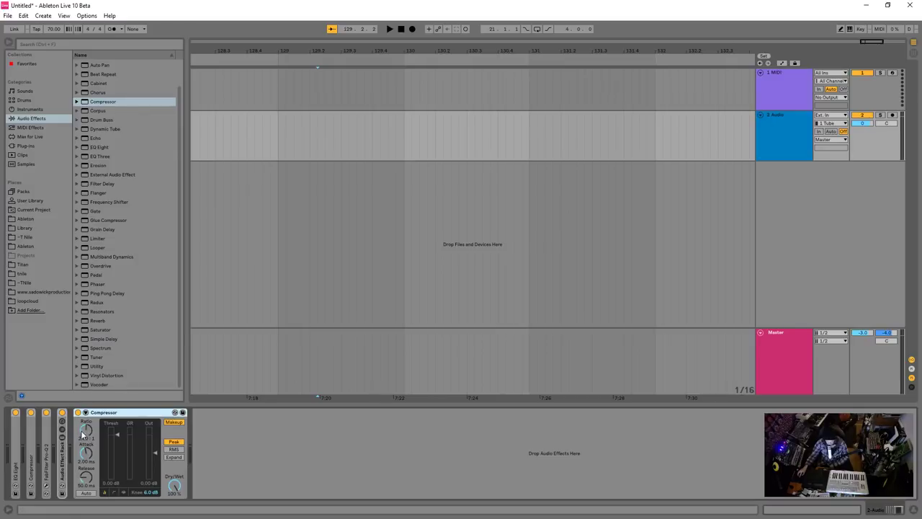
pyautogui.moveTo(85, 454); pyautogui.dragTo(85, 497)
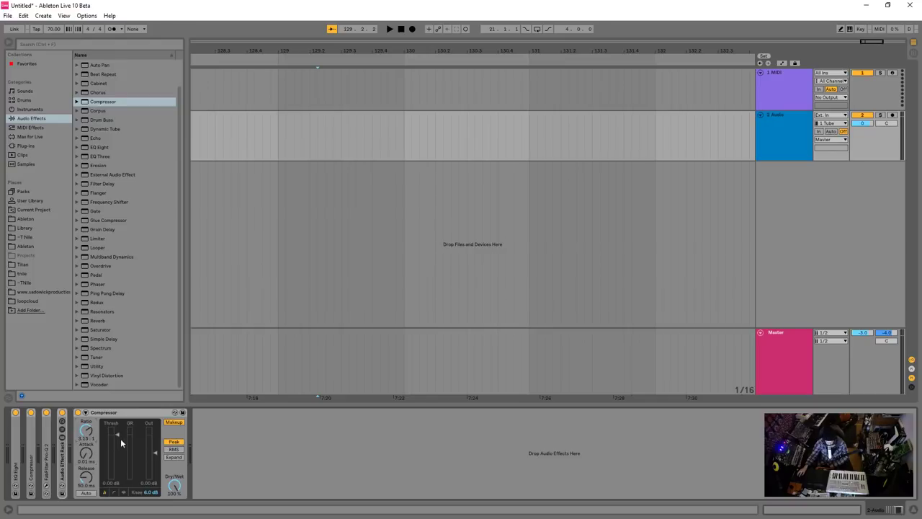
pyautogui.moveTo(120, 441); pyautogui.dragTo(120, 448)
pyautogui.click(108, 414)
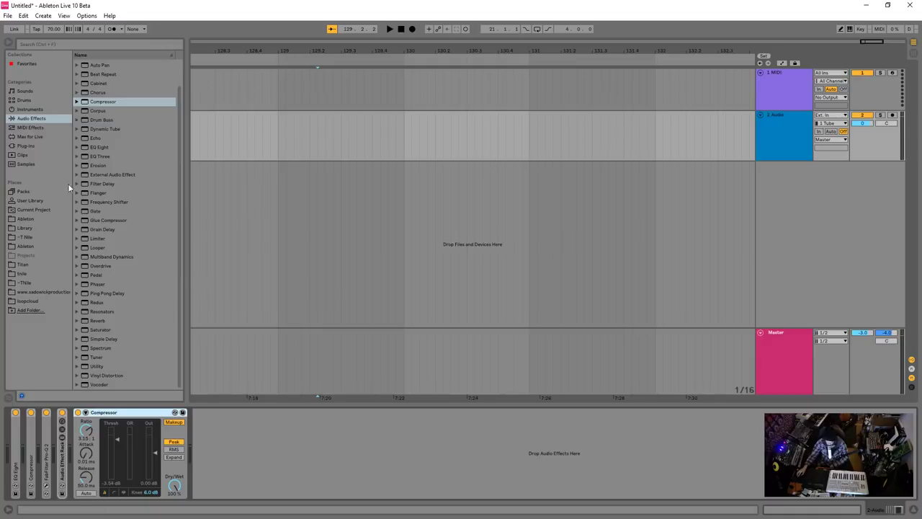
# Browse the installed plug-ins, including the SoundToys folder, and fold the Compressor at the end of the chain.
pyautogui.click(36, 146)
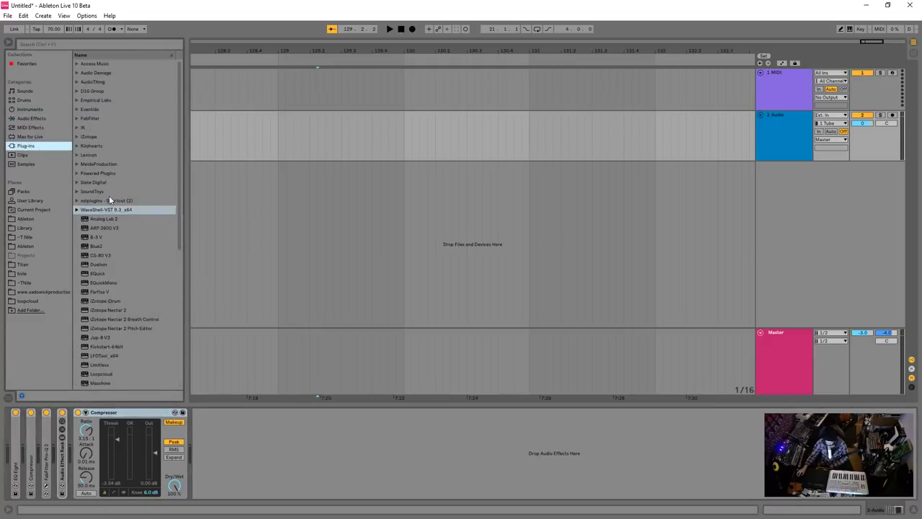
pyautogui.click(77, 191)
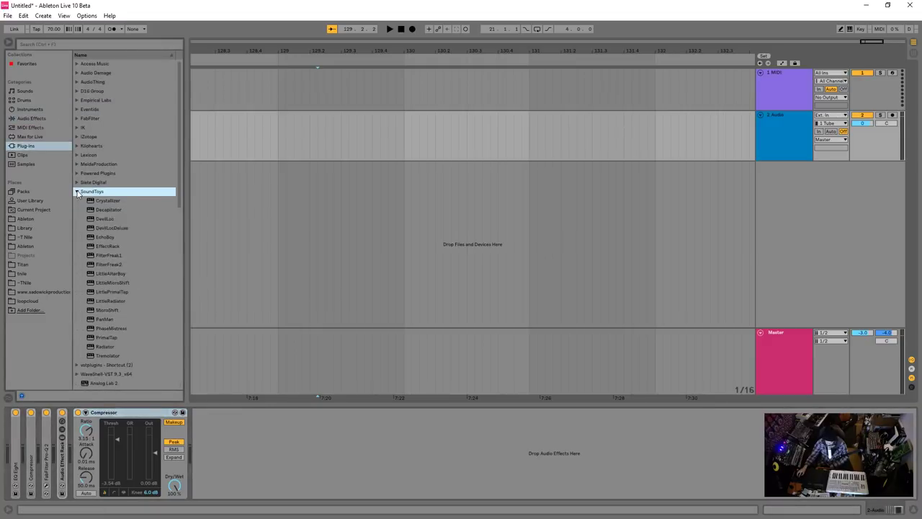
pyautogui.click(77, 191)
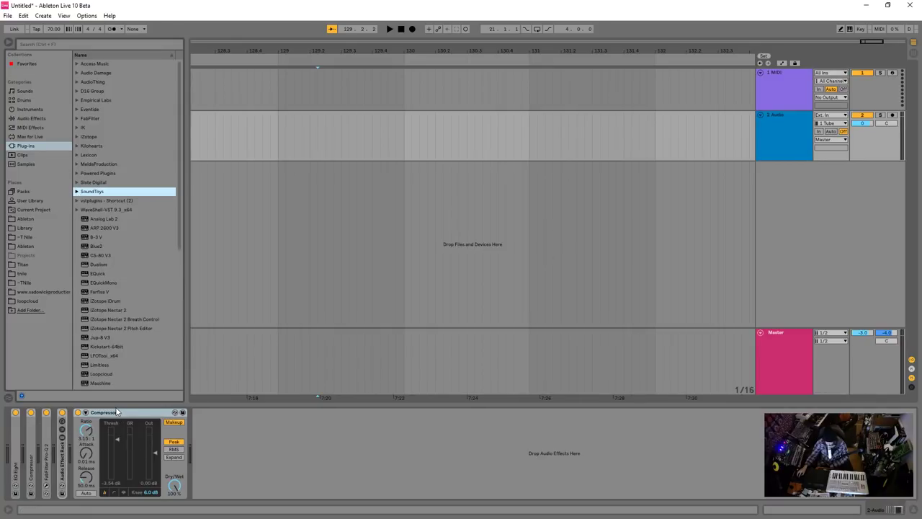
pyautogui.scroll(-6, 119, 367)
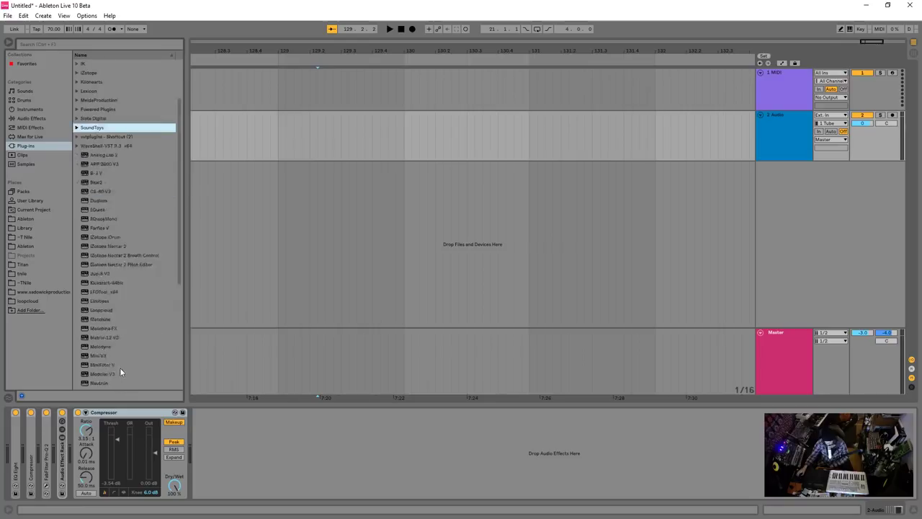
pyautogui.moveTo(180, 316); pyautogui.dragTo(173, 218)
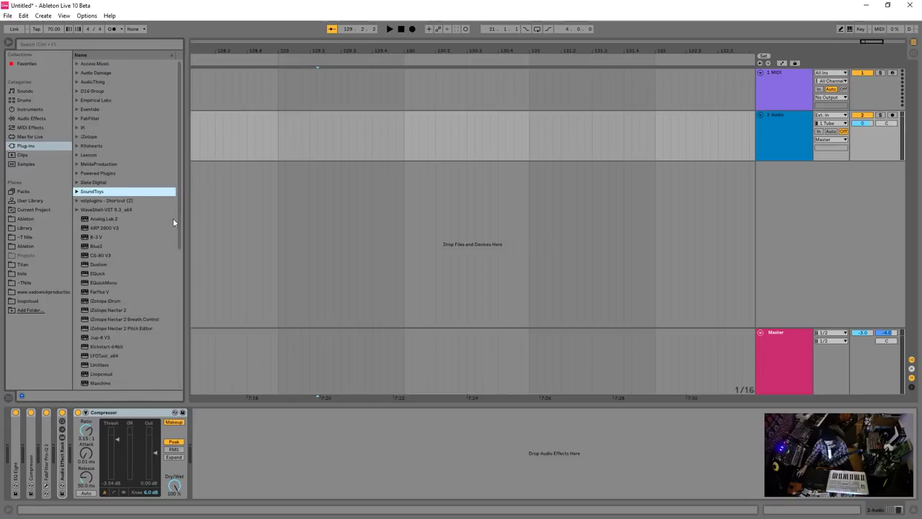
pyautogui.doubleClick(104, 412)
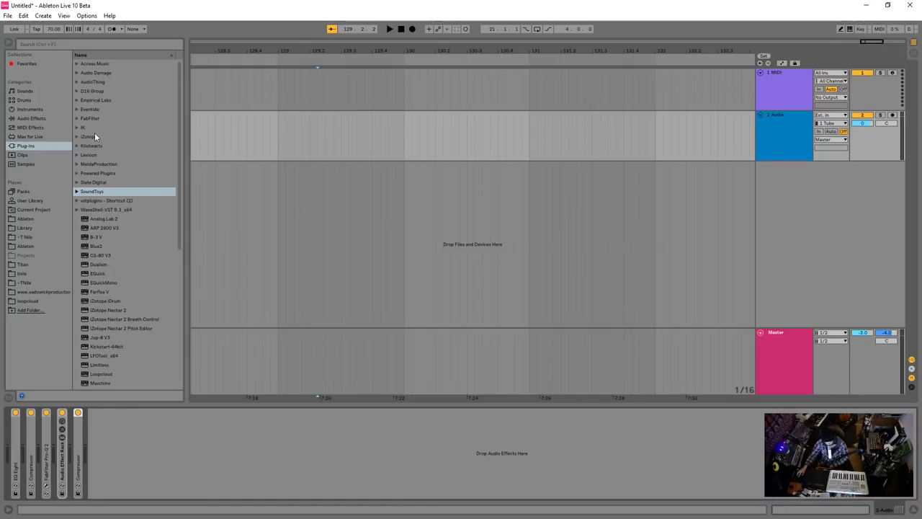
pyautogui.click(138, 418)
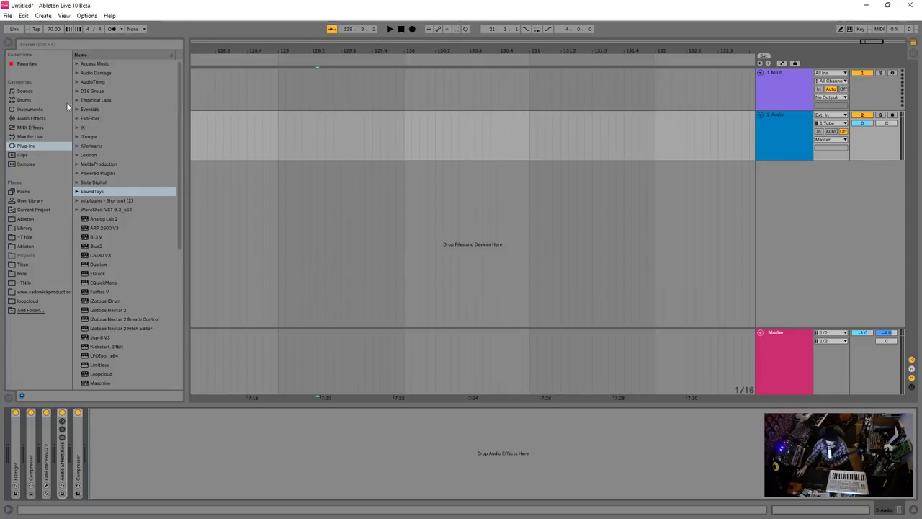
# Unfold the Compressor at the end of the chain and duplicate it.
pyautogui.doubleClick(81, 444)
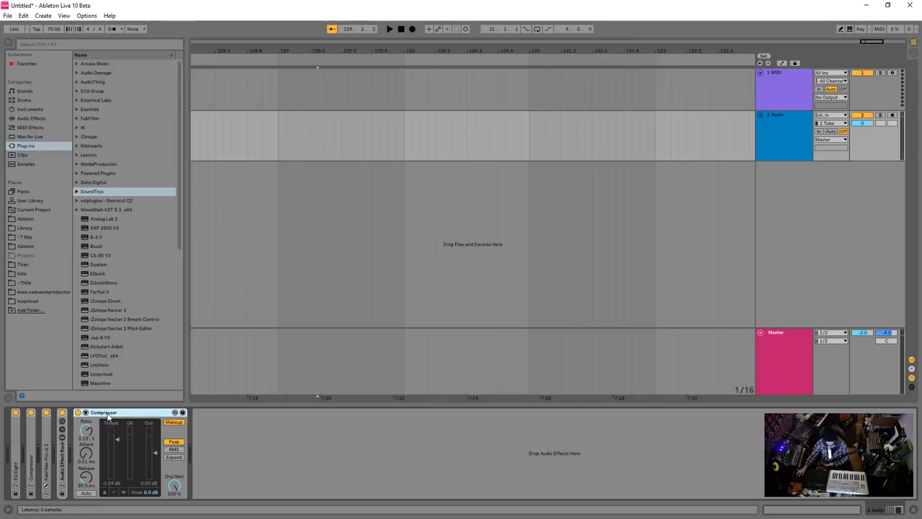
pyautogui.rightClick(108, 416)
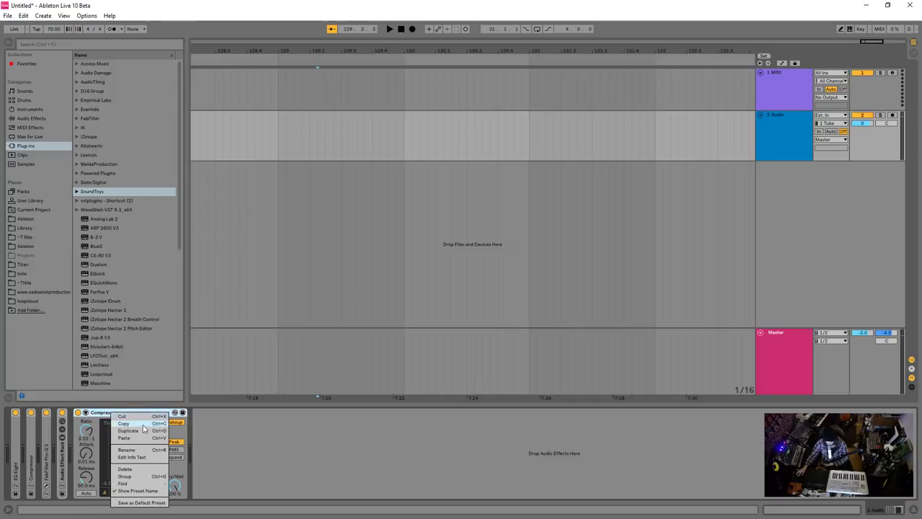
pyautogui.click(136, 437)
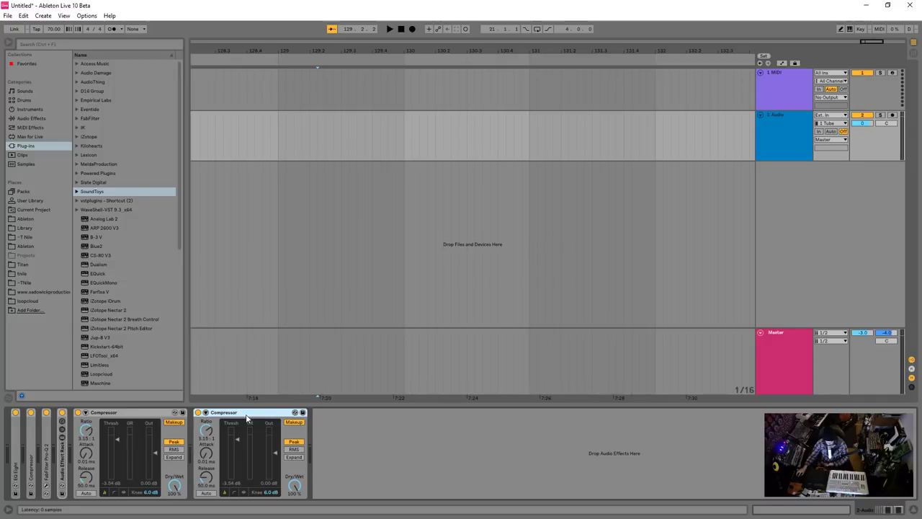
# Set the first of the two final Compressors to ratio 2.33:1 and attack 0.67 ms, and fold both.
pyautogui.moveTo(86, 430); pyautogui.dragTo(89, 448)
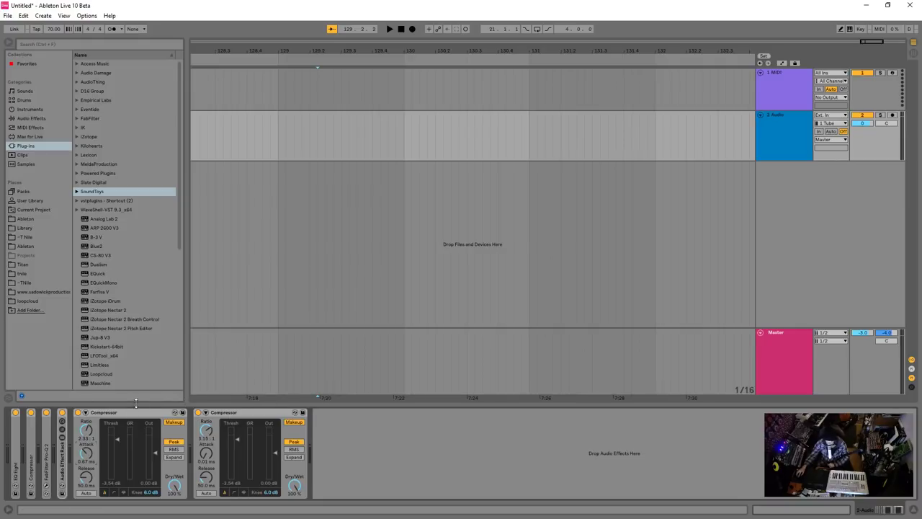
pyautogui.click(205, 412)
pyautogui.click(85, 412)
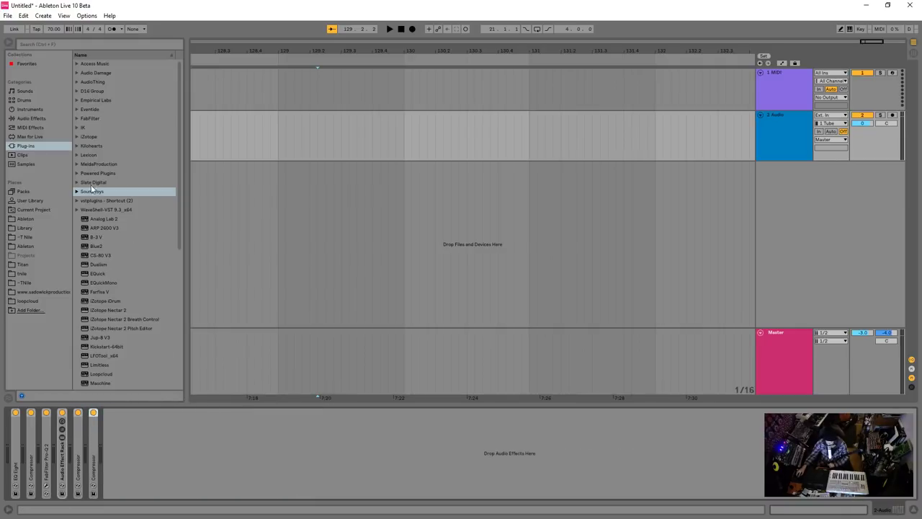
# Add Eventide's H910 Harmonizer after the compressors and try its manual pitch control in the plug-in window.
pyautogui.click(76, 108)
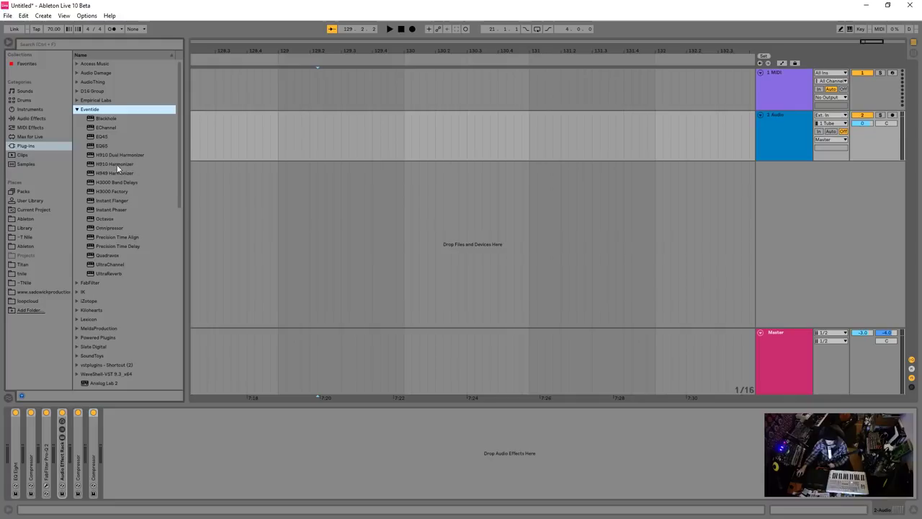
pyautogui.moveTo(116, 165); pyautogui.dragTo(175, 466)
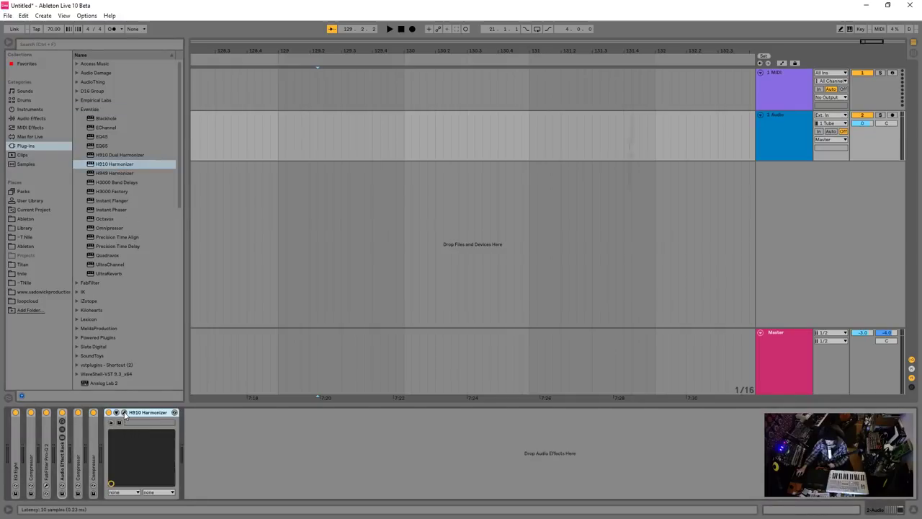
pyautogui.click(124, 412)
pyautogui.moveTo(358, 93); pyautogui.dragTo(312, 169)
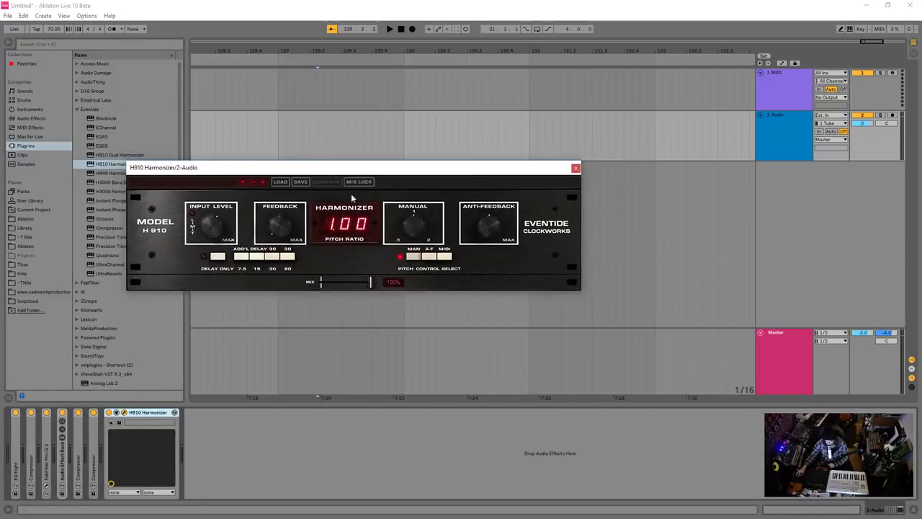
pyautogui.moveTo(338, 220); pyautogui.dragTo(322, 205)
pyautogui.moveTo(414, 226); pyautogui.dragTo(425, 219)
pyautogui.click(575, 169)
pyautogui.click(76, 109)
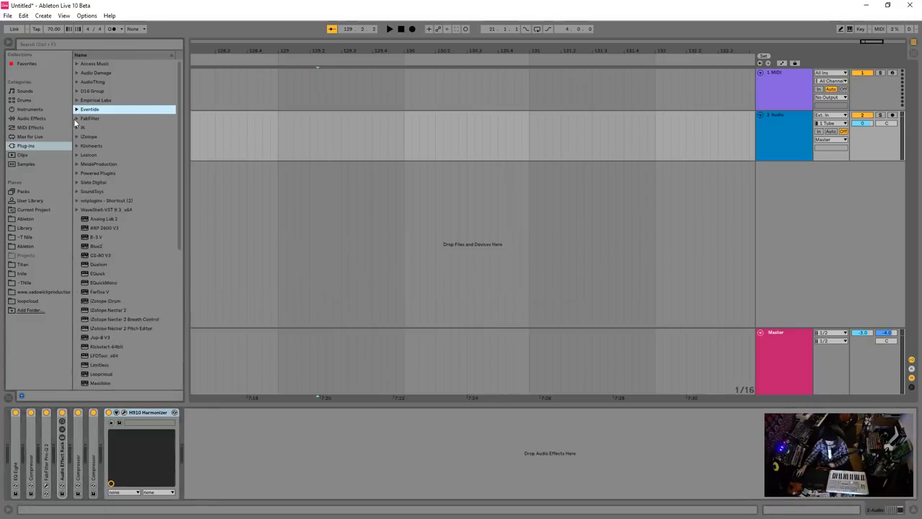
# Add Kilohearts' kHs Haas after the H910 Harmonizer, and fold both devices.
pyautogui.click(77, 146)
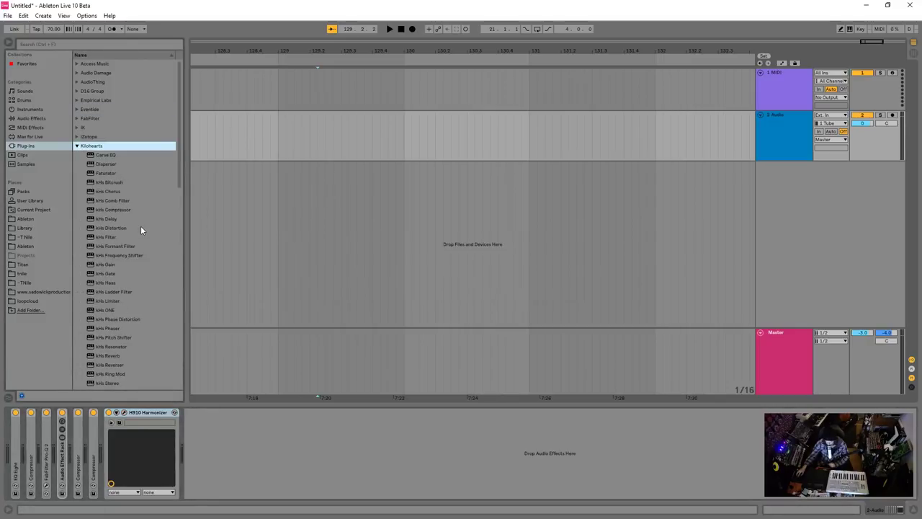
pyautogui.moveTo(102, 284); pyautogui.dragTo(216, 432)
pyautogui.click(206, 414)
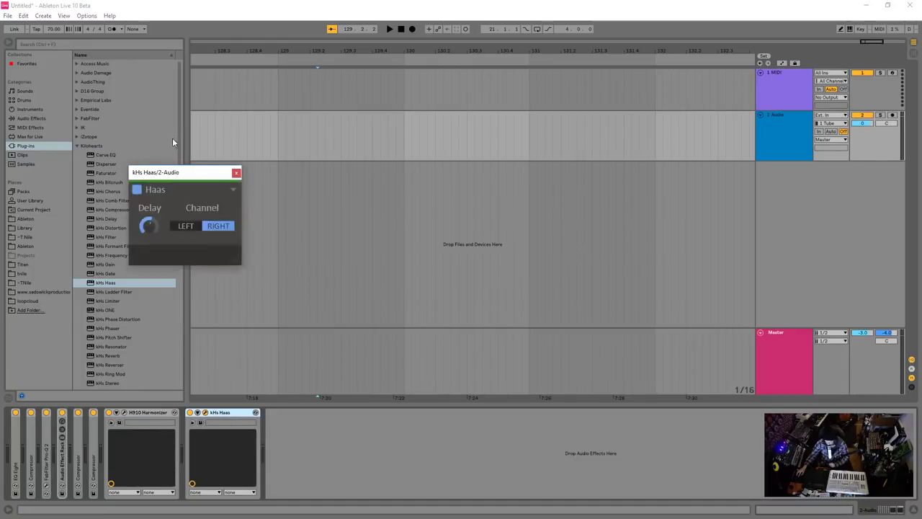
pyautogui.moveTo(191, 175); pyautogui.dragTo(167, 166)
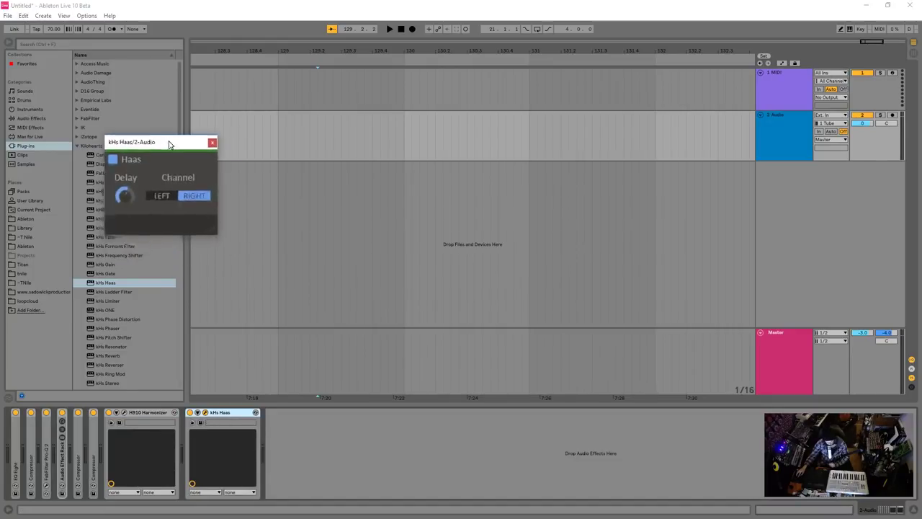
pyautogui.moveTo(127, 218); pyautogui.dragTo(132, 215)
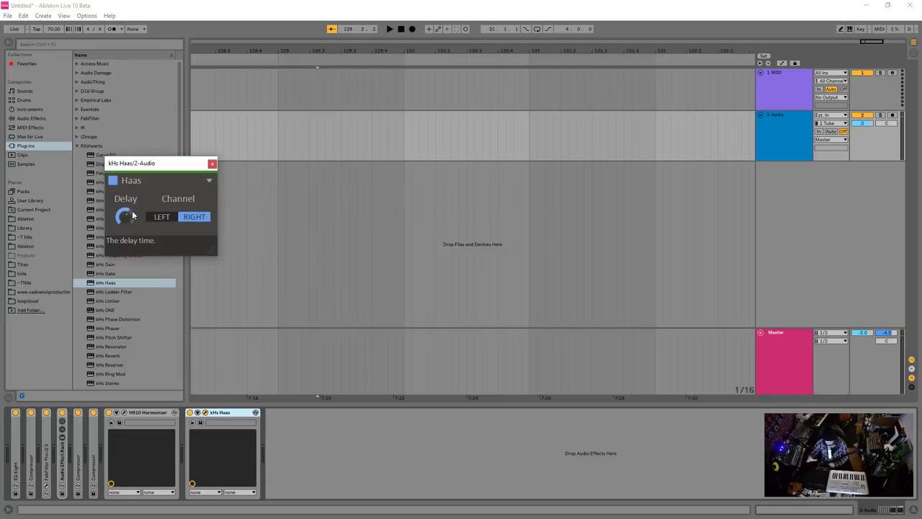
pyautogui.click(212, 164)
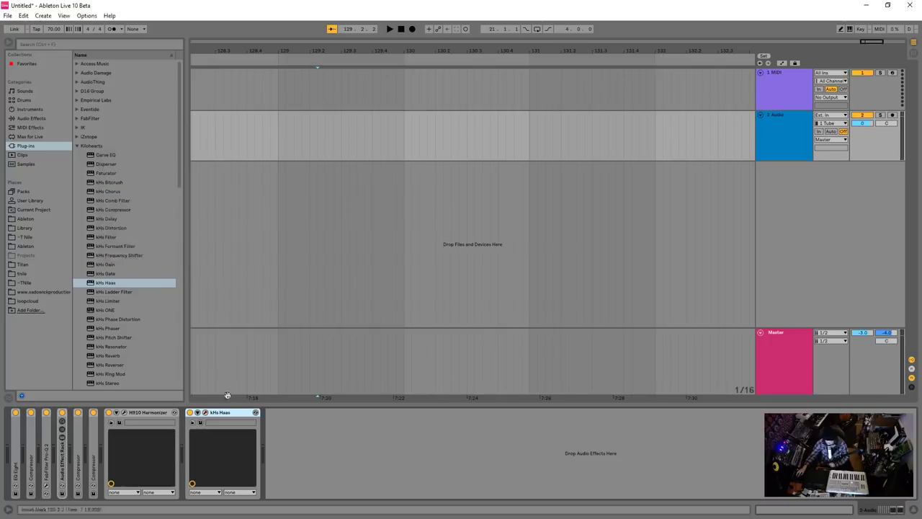
pyautogui.doubleClick(150, 415)
pyautogui.doubleClick(148, 414)
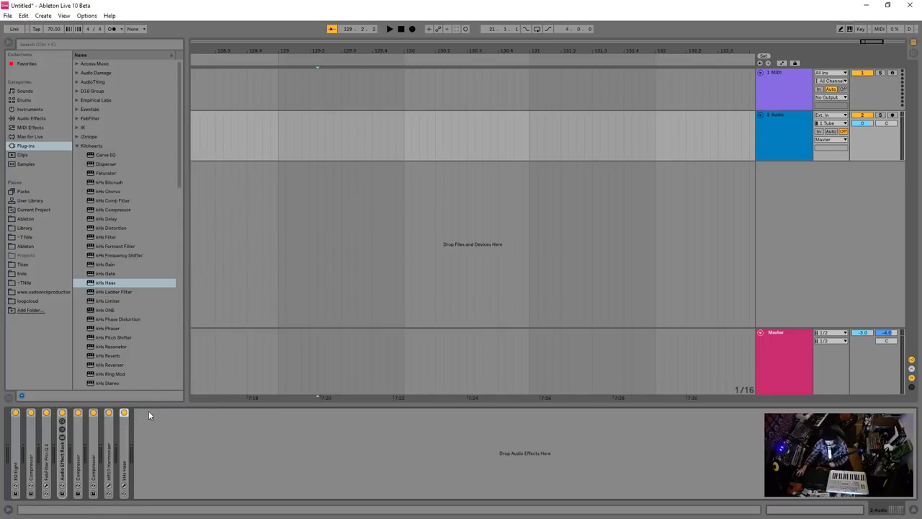
# Add FabFilter Pro-Q 2 at the end of the chain and set its channel mode to Mid/Side.
pyautogui.click(34, 120)
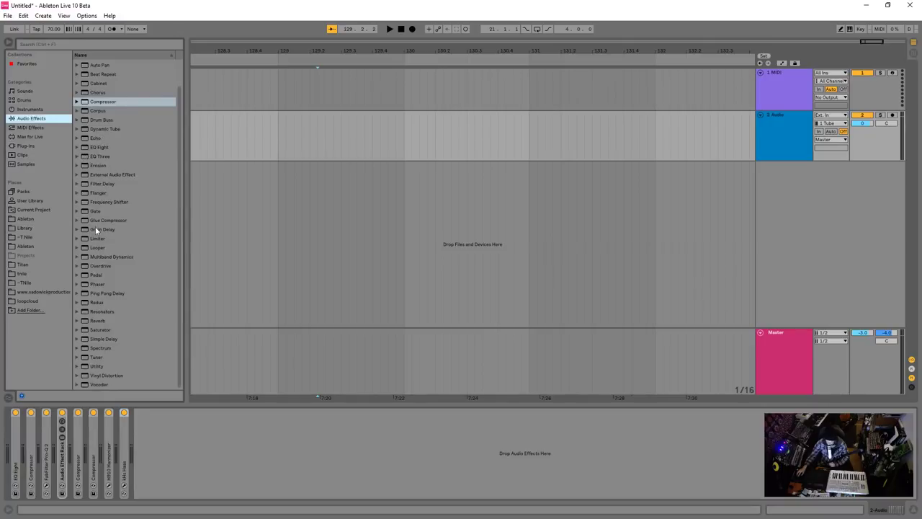
pyautogui.click(29, 146)
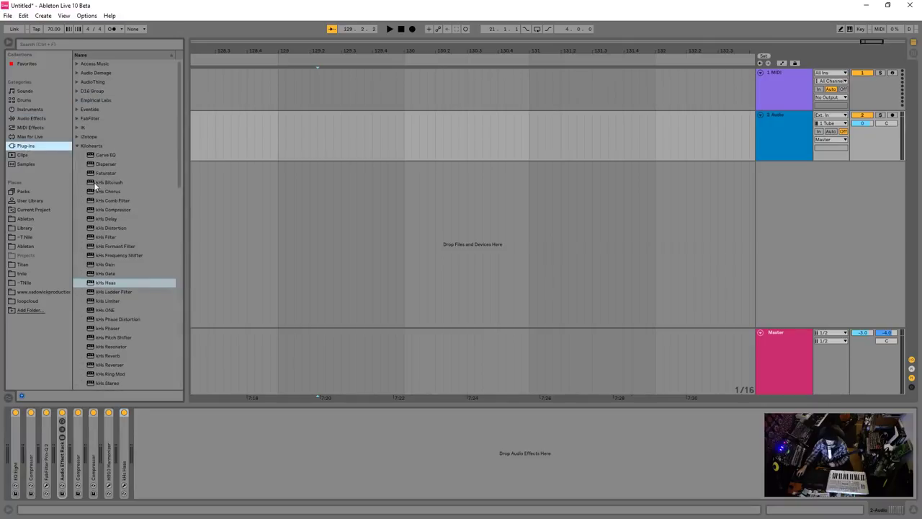
pyautogui.click(77, 145)
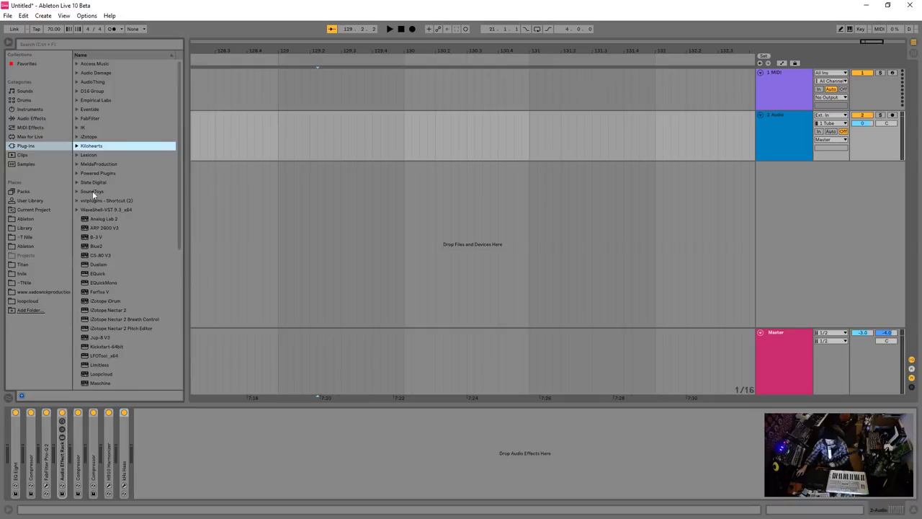
pyautogui.click(78, 119)
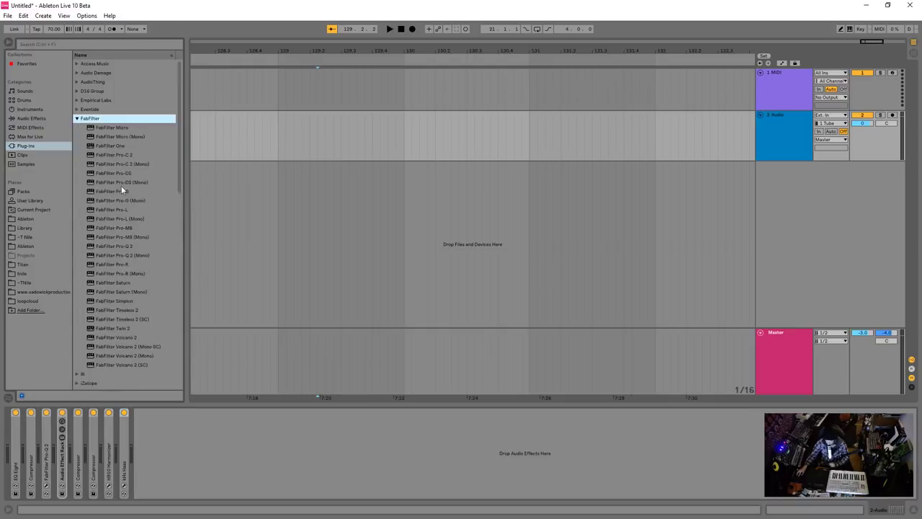
pyautogui.moveTo(117, 246); pyautogui.dragTo(252, 454)
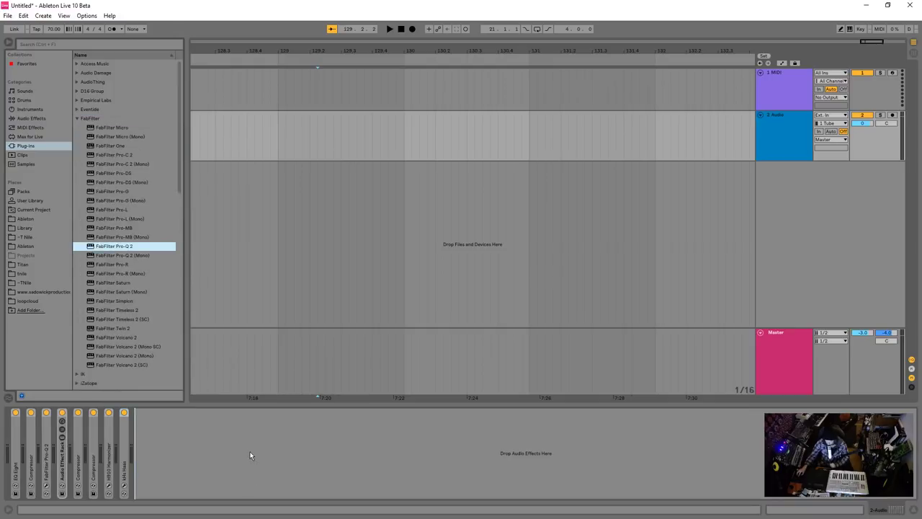
pyautogui.click(154, 413)
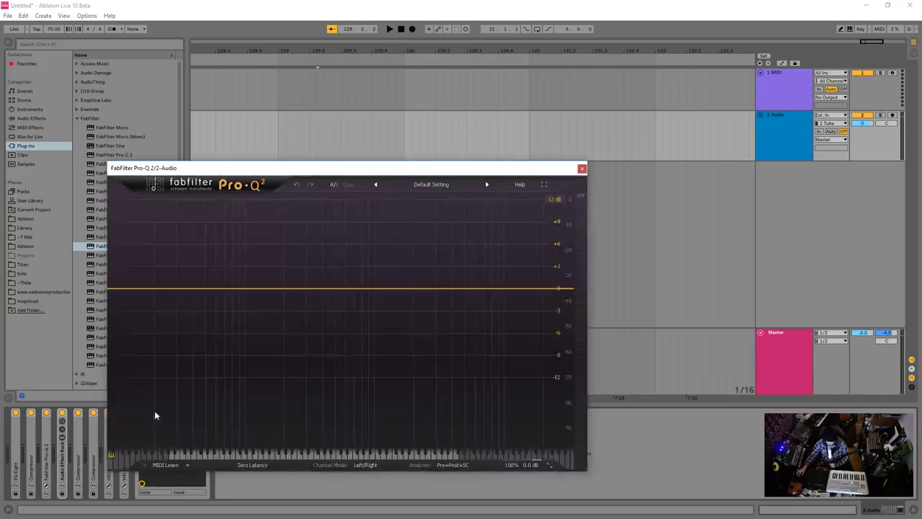
pyautogui.moveTo(296, 167); pyautogui.dragTo(282, 97)
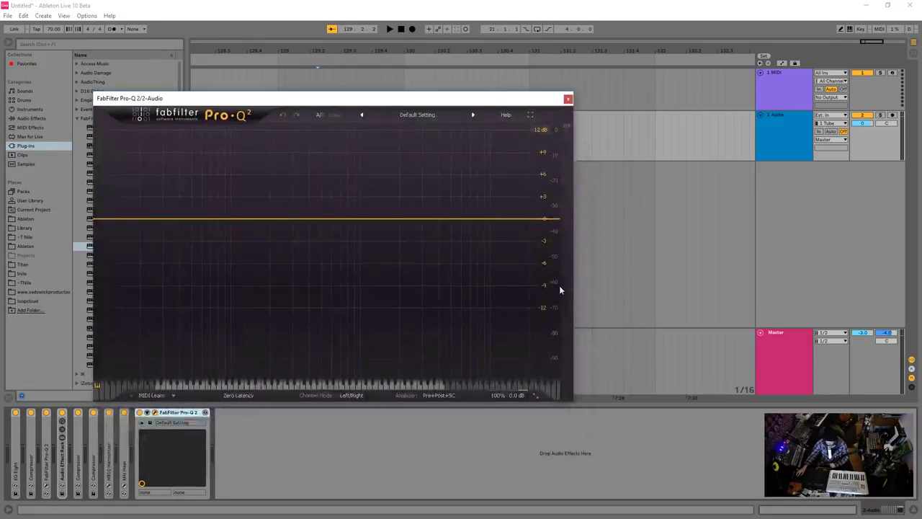
pyautogui.click(352, 395)
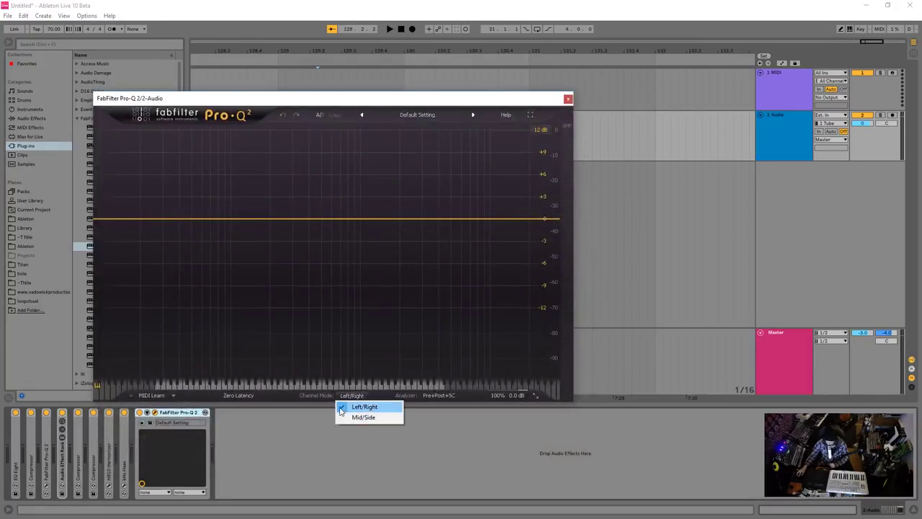
pyautogui.click(361, 417)
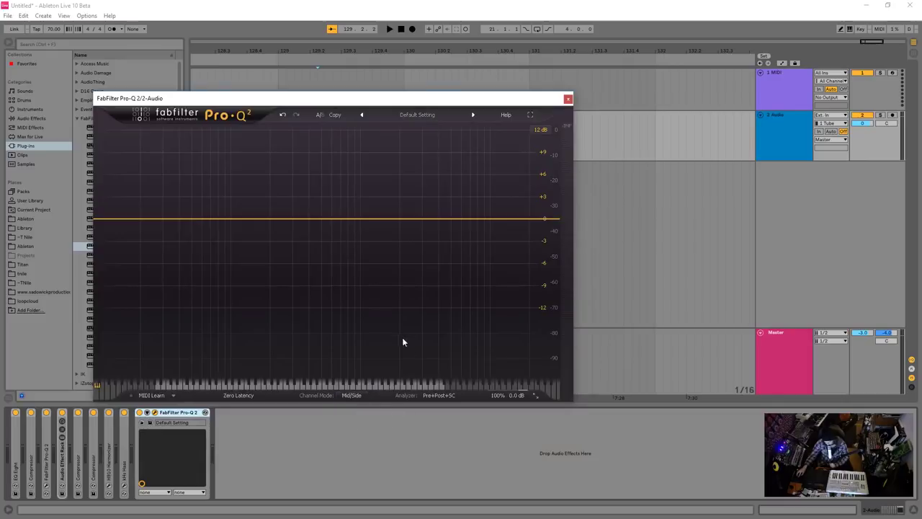
# Add a nearly flat bell band at about 1107 Hz and a side-only low cut at about 239 Hz in Pro-Q 2.
pyautogui.click(256, 222)
pyautogui.moveTo(255, 222); pyautogui.dragTo(367, 220)
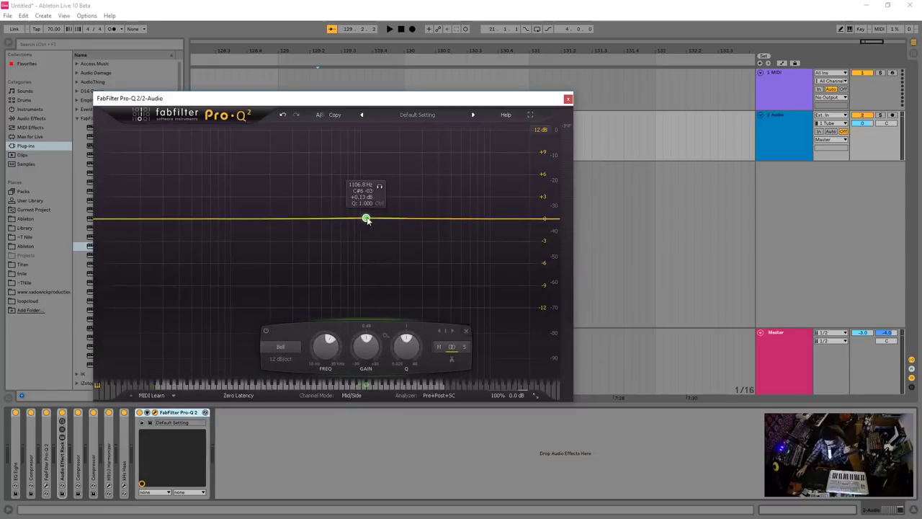
pyautogui.click(132, 220)
pyautogui.moveTo(133, 220); pyautogui.dragTo(124, 218)
pyautogui.click(310, 347)
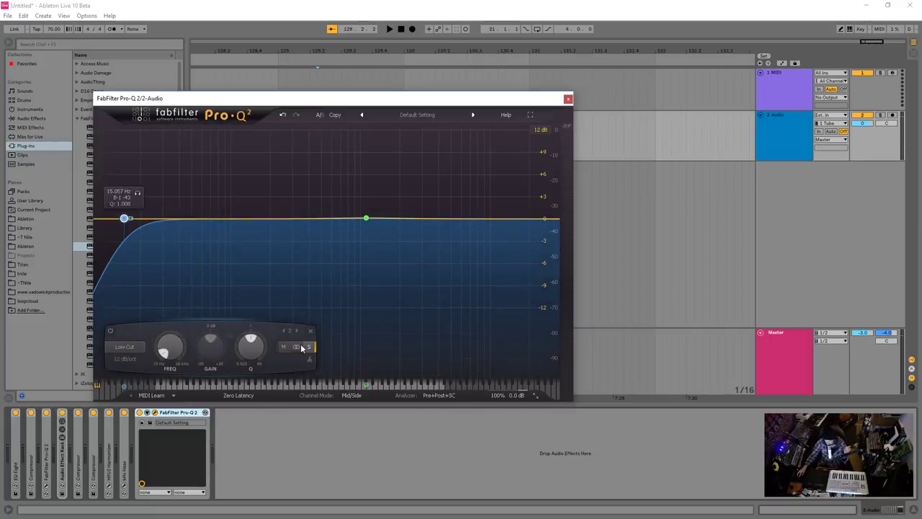
pyautogui.moveTo(124, 219); pyautogui.dragTo(279, 218)
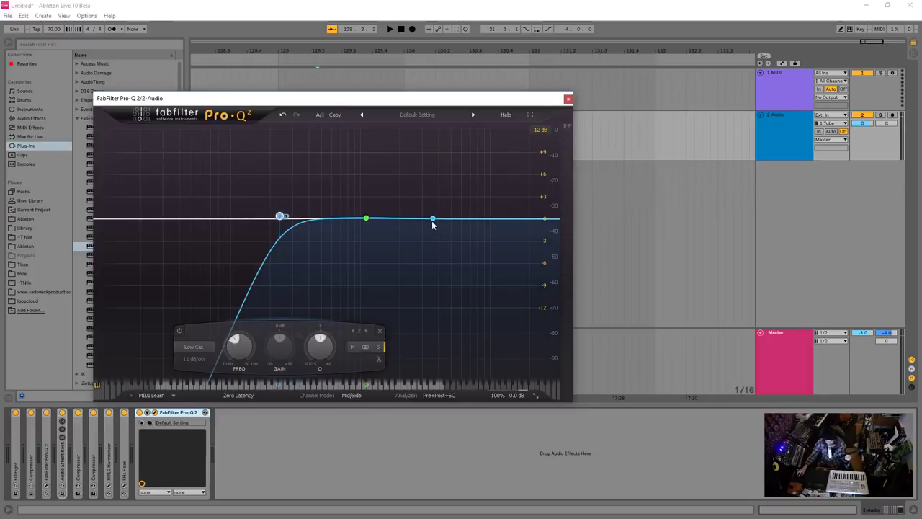
# Add a wide bell cut of about -3.5 dB at about 3353 Hz with Q 0.319.
pyautogui.moveTo(432, 225); pyautogui.dragTo(433, 150)
pyautogui.scroll(10, 438, 185)
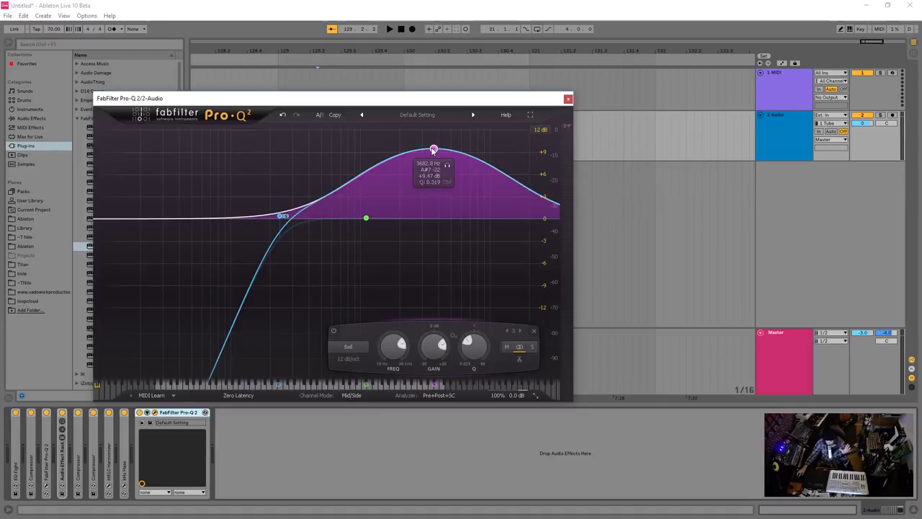
pyautogui.moveTo(433, 150); pyautogui.dragTo(428, 247)
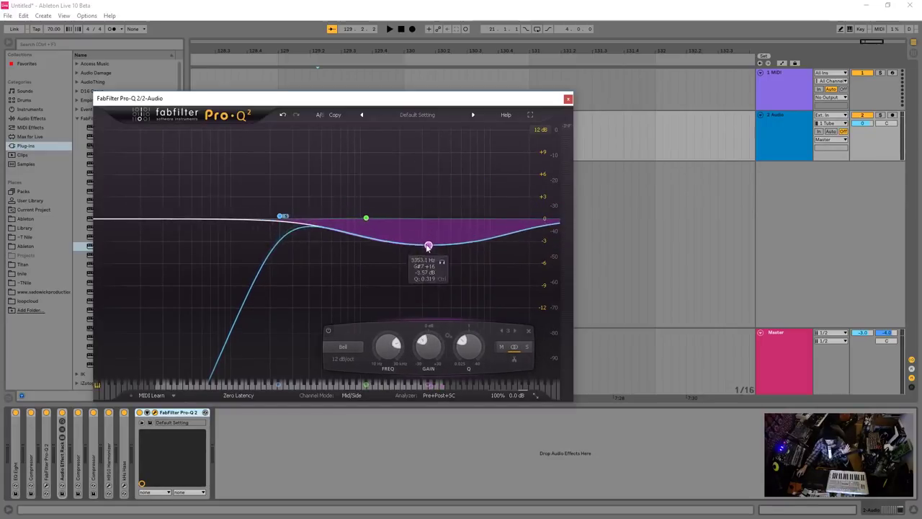
# Set the middle bell band to about 1301 Hz, +2.46 dB and Q 4.006, and apply it to the mid channel only.
pyautogui.moveTo(366, 217); pyautogui.dragTo(374, 201)
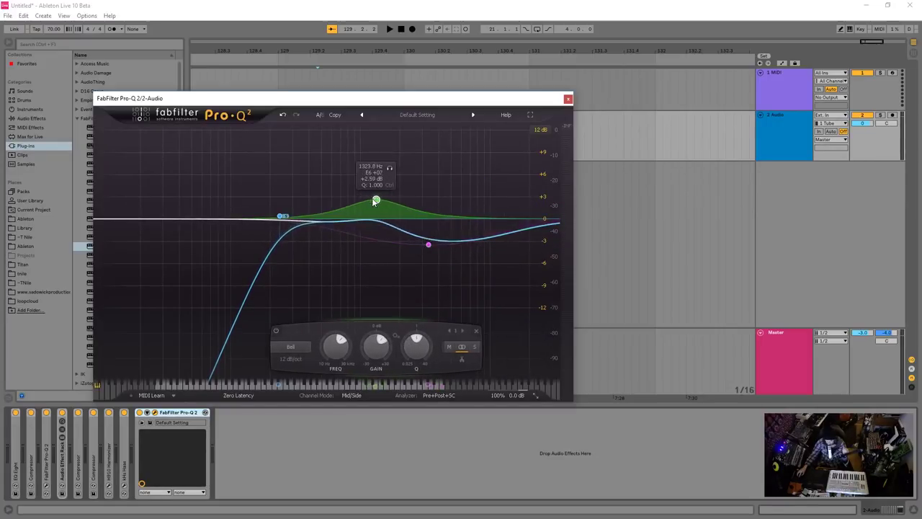
pyautogui.scroll(-2, 373, 202)
pyautogui.scroll(8, 374, 203)
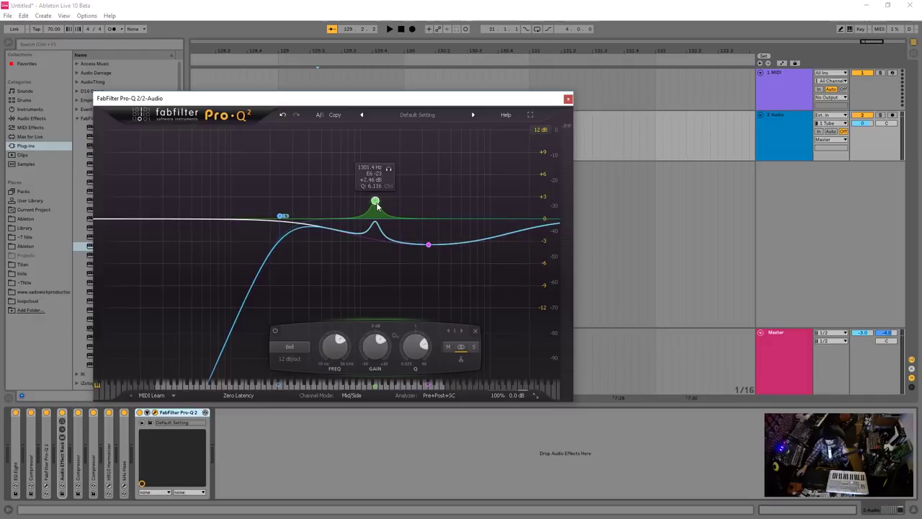
pyautogui.scroll(-2, 375, 205)
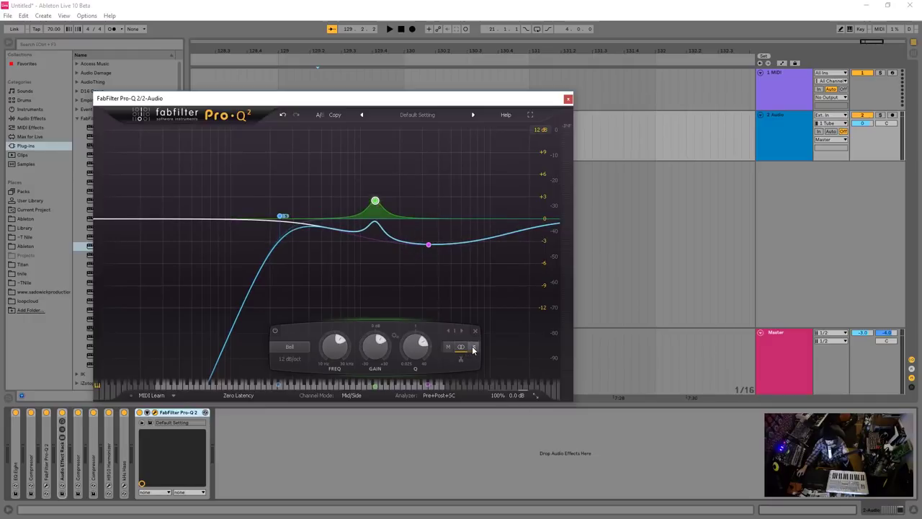
pyautogui.click(474, 349)
pyautogui.click(447, 347)
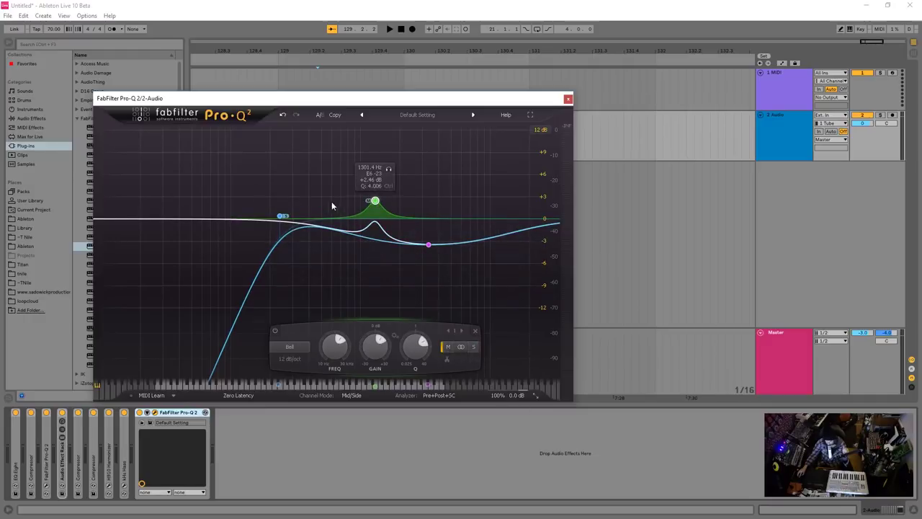
# Move the wide bell cut to a lower frequency with a shallower cut, and apply it to the side channel only.
pyautogui.click(428, 245)
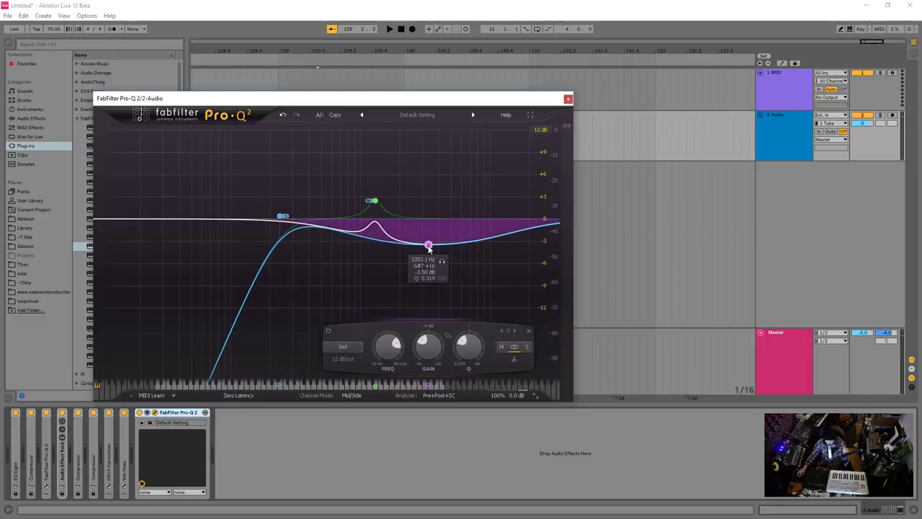
pyautogui.moveTo(428, 246); pyautogui.dragTo(405, 238)
pyautogui.click(528, 348)
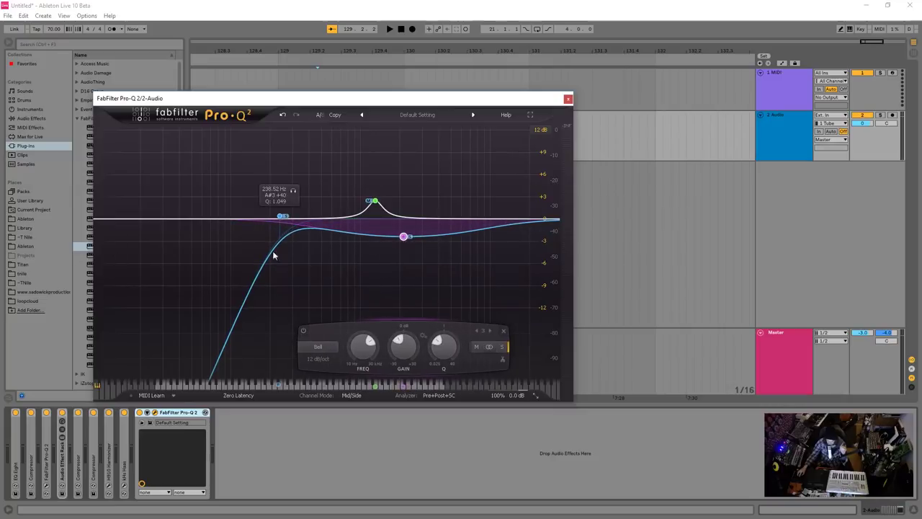
# Lower the frequency of the side-only low cut in Pro-Q 2 and close the equalizer window.
pyautogui.moveTo(283, 216); pyautogui.dragTo(268, 210)
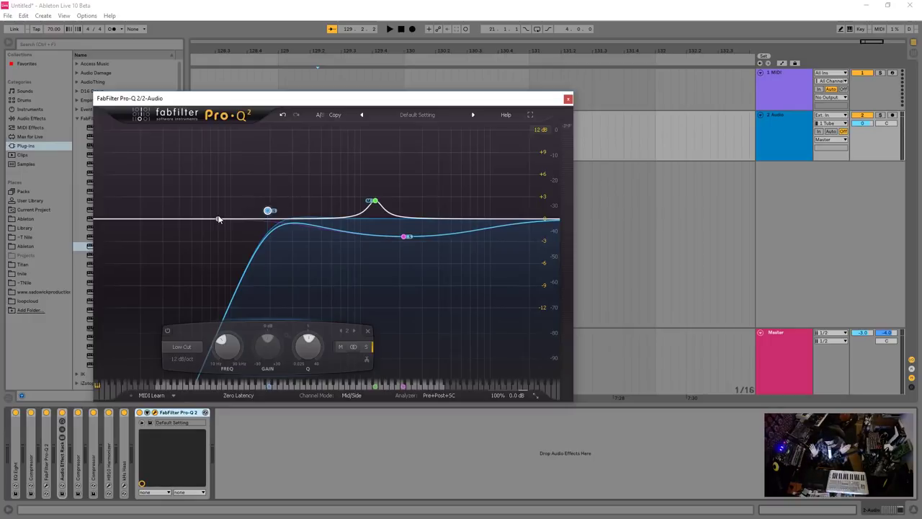
pyautogui.moveTo(268, 212)
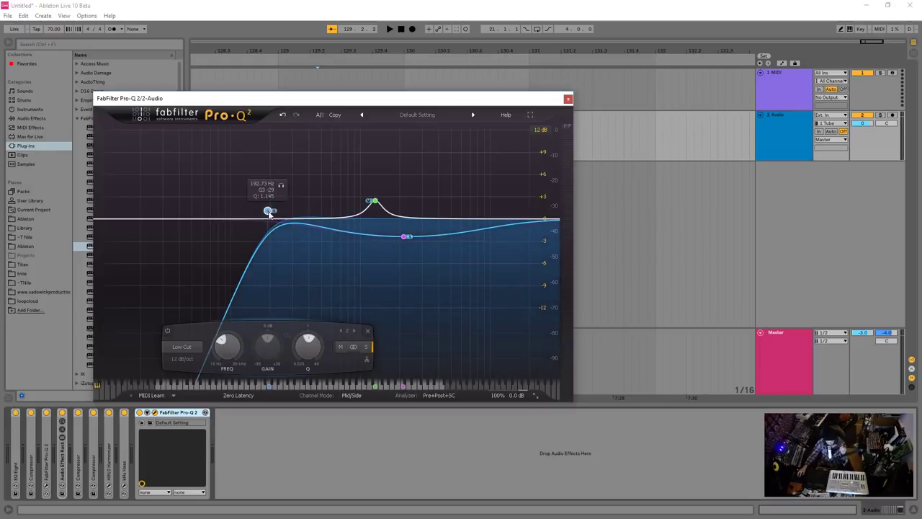
pyautogui.moveTo(265, 215); pyautogui.dragTo(249, 217)
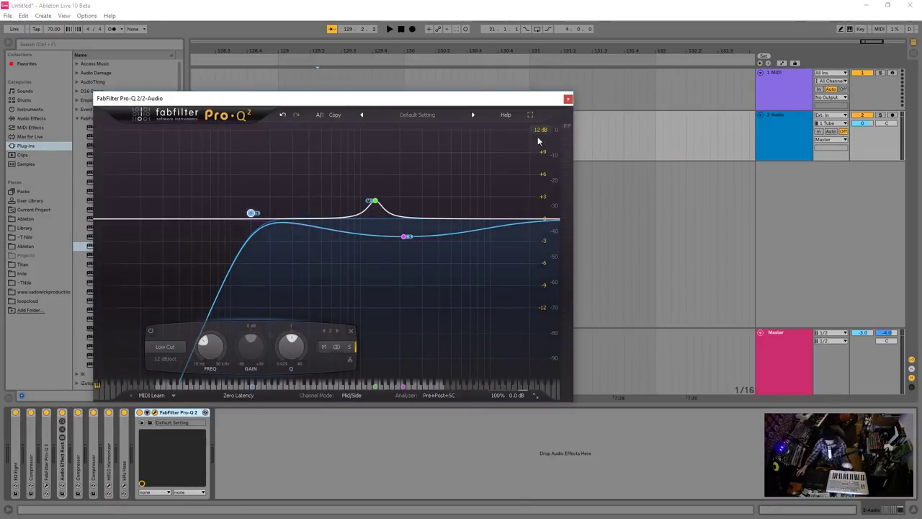
pyautogui.click(568, 99)
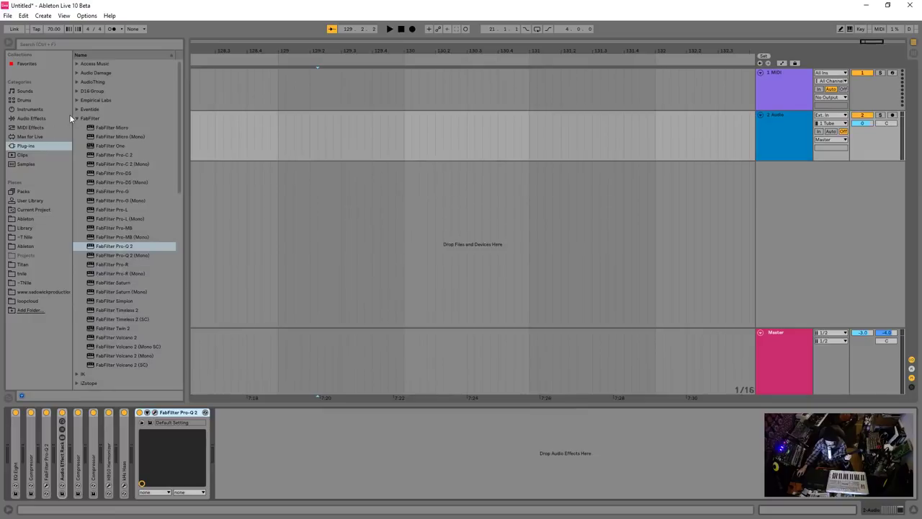
# Add a Utility device at the end of the chain and enable Bass Mono with its frequency at 500 Hz.
pyautogui.click(32, 118)
pyautogui.moveTo(134, 364); pyautogui.dragTo(320, 442)
pyautogui.click(232, 485)
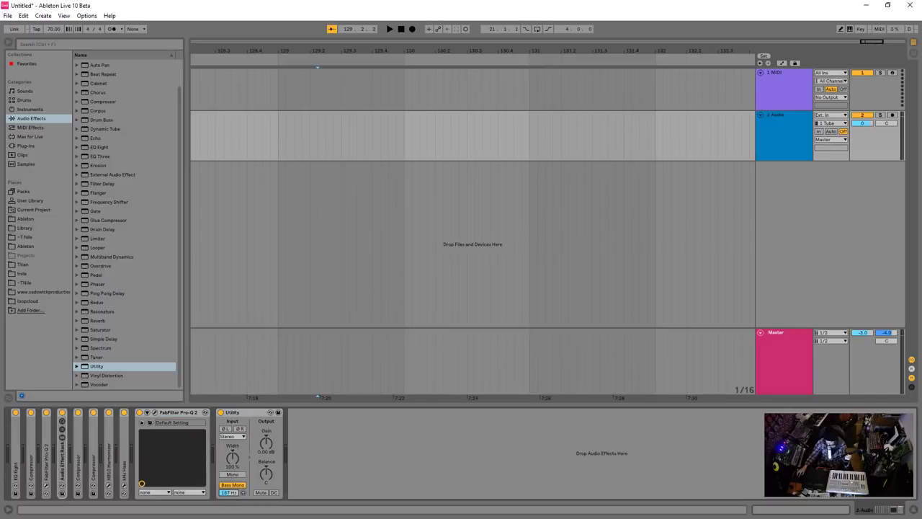
pyautogui.moveTo(229, 493)
pyautogui.mouseDown()
pyautogui.moveTo(229, 484)
pyautogui.moveTo(241, 496)
pyautogui.mouseUp()
# Collapse the Pro-Q 2 device, keep Utility unfolded, and raise Utility's gain to about 18.9 dB.
pyautogui.doubleClick(242, 414)
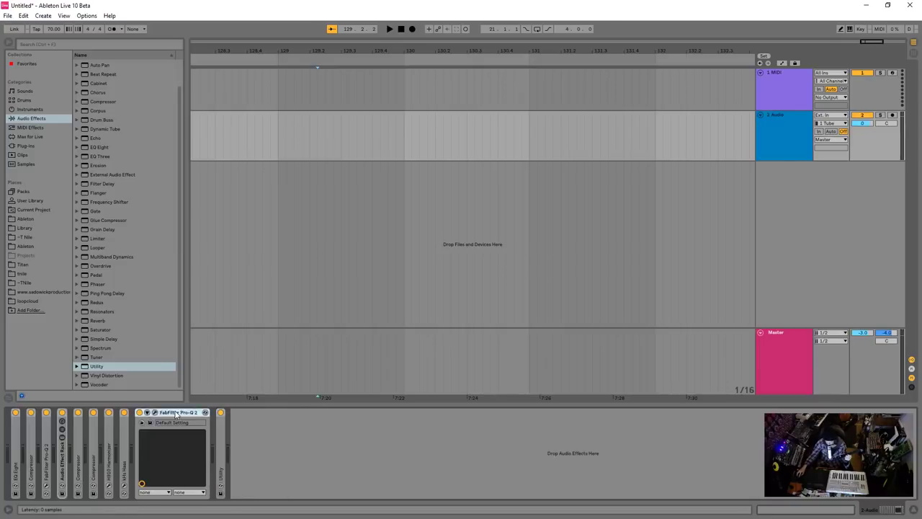
pyautogui.doubleClick(175, 412)
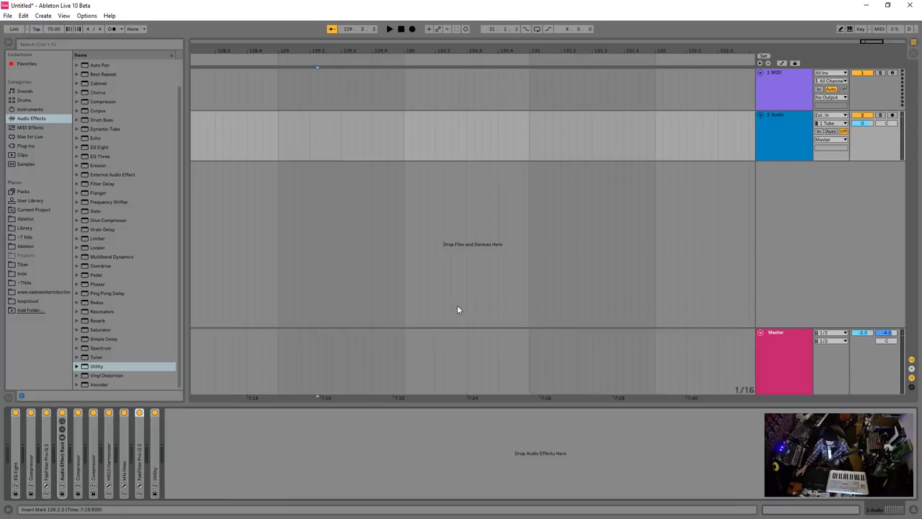
pyautogui.click(156, 434)
pyautogui.doubleClick(157, 433)
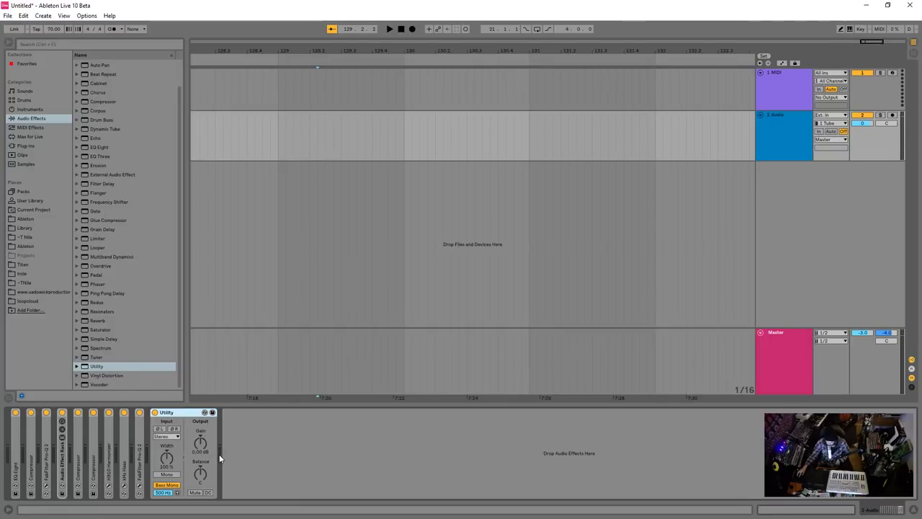
pyautogui.moveTo(200, 443); pyautogui.dragTo(200, 440)
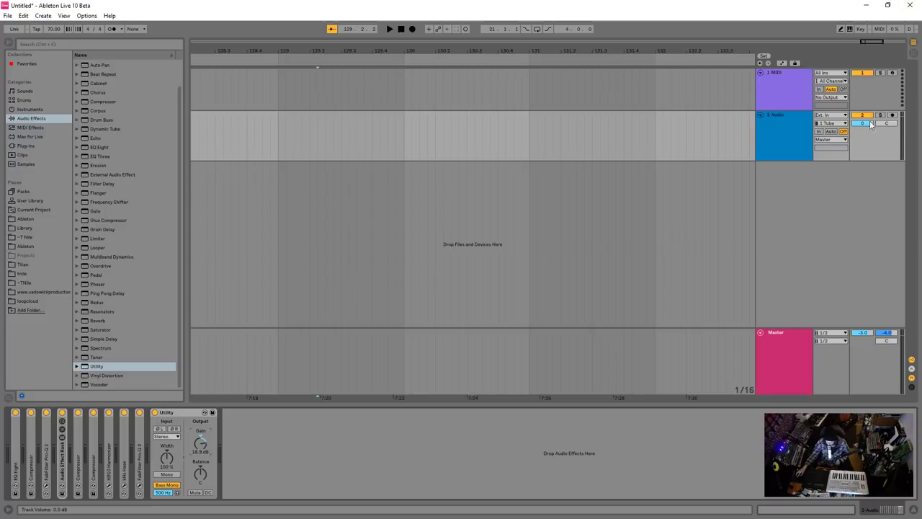
# Set the 2 Audio track's volume to -1.0 dB and reduce the track's height.
pyautogui.moveTo(864, 125); pyautogui.dragTo(864, 131)
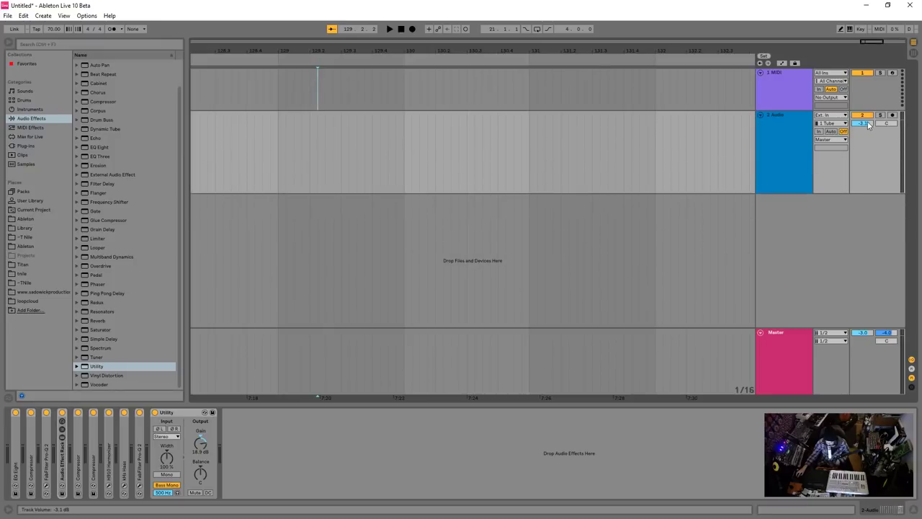
pyautogui.moveTo(865, 131); pyautogui.dragTo(862, 120)
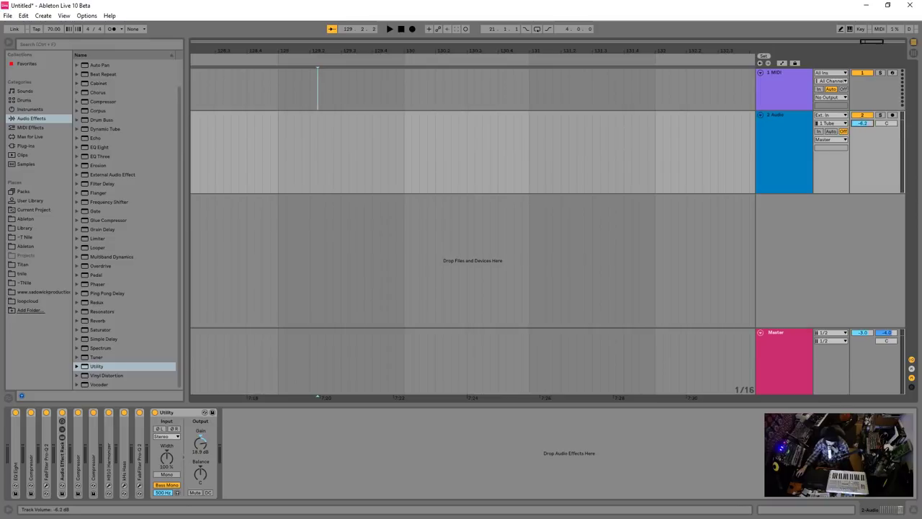
pyautogui.moveTo(863, 121); pyautogui.dragTo(862, 119)
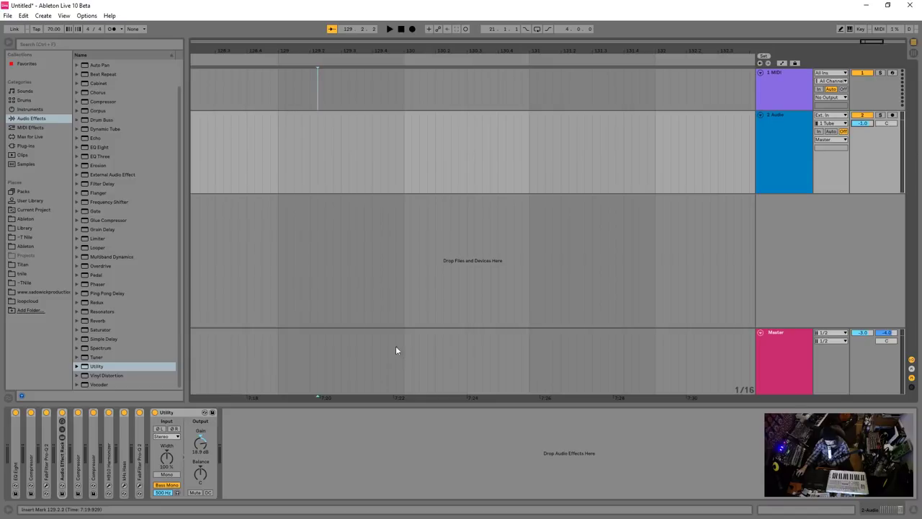
pyautogui.moveTo(887, 193); pyautogui.dragTo(889, 152)
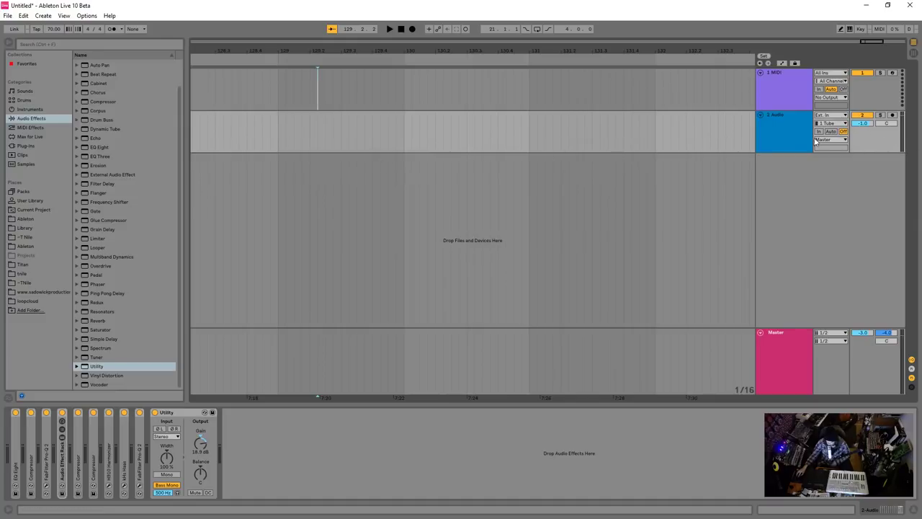
# Insert a new audio track below the 2 Audio track.
pyautogui.click(783, 164)
pyautogui.rightClick(791, 166)
pyautogui.click(800, 171)
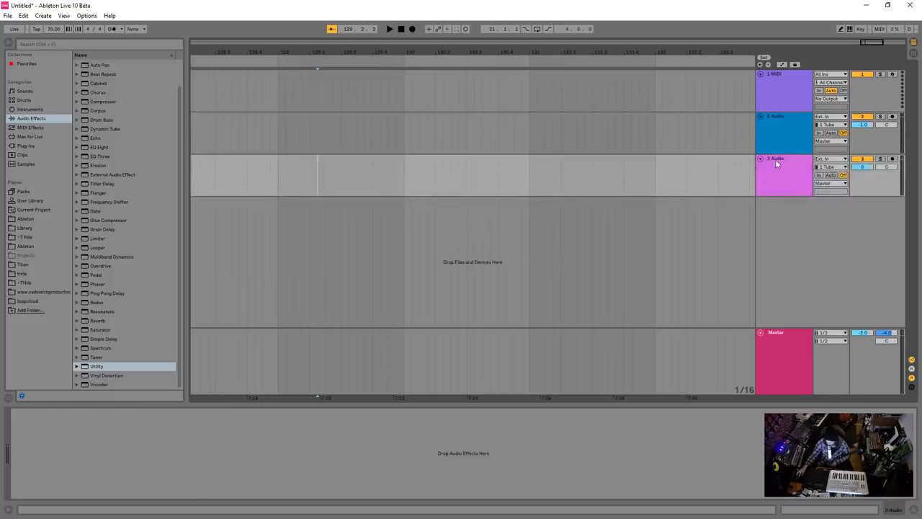
# Group the 2 Audio and 3 Audio tracks.
pyautogui.click(785, 126)
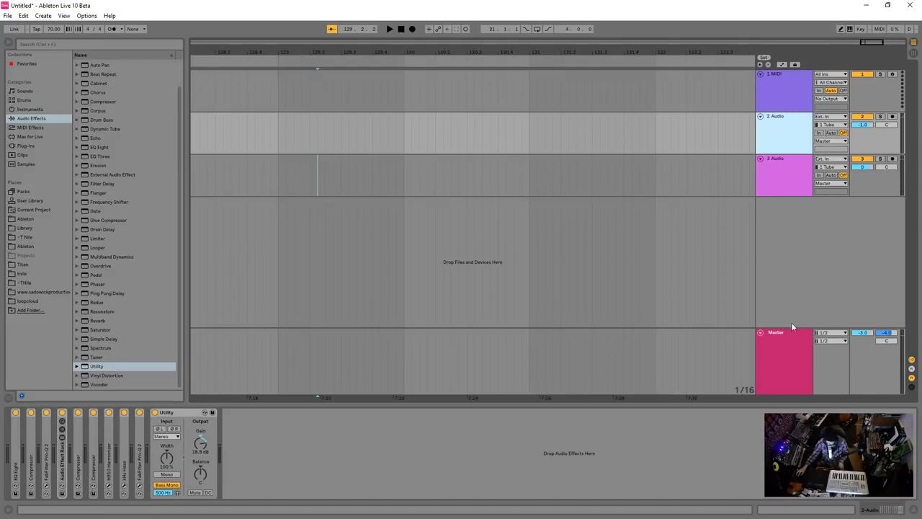
pyautogui.keyDown('shift'); pyautogui.click(794, 162); pyautogui.keyUp('shift')
pyautogui.rightClick(784, 120)
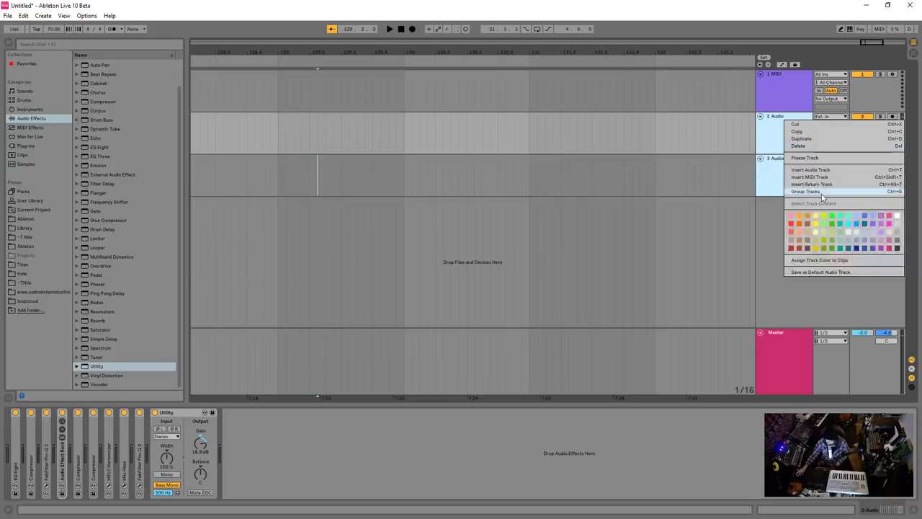
pyautogui.click(822, 196)
# Add an EQ Eight to the group with its third band cutting gently at about 7.91 kHz, followed by a Glue Compressor.
pyautogui.click(781, 123)
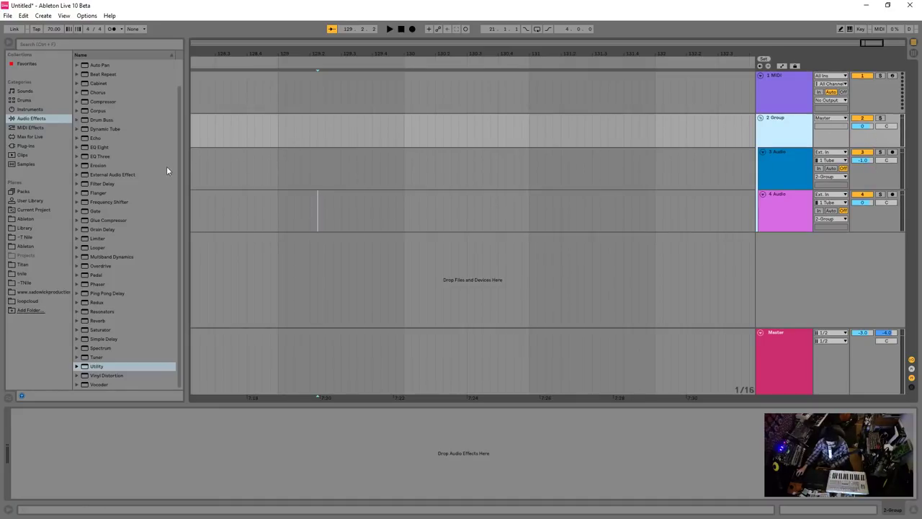
pyautogui.click(97, 148)
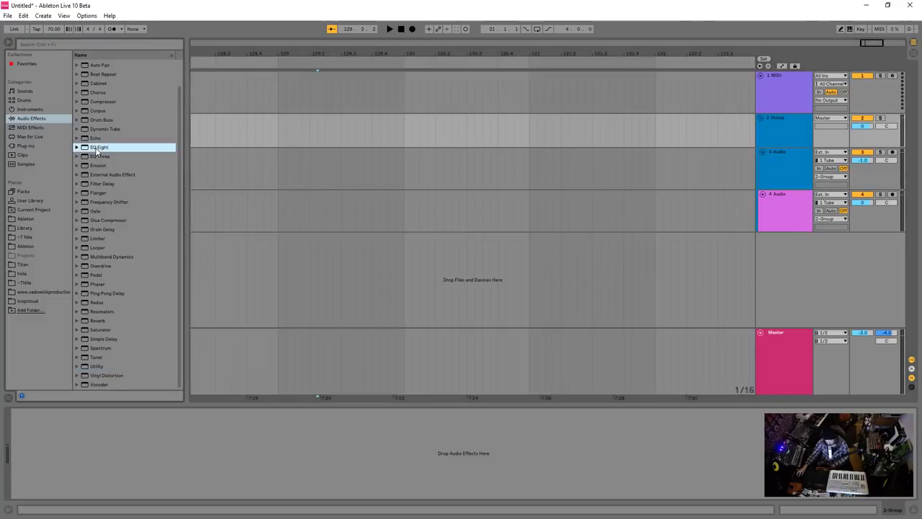
pyautogui.press('Return')
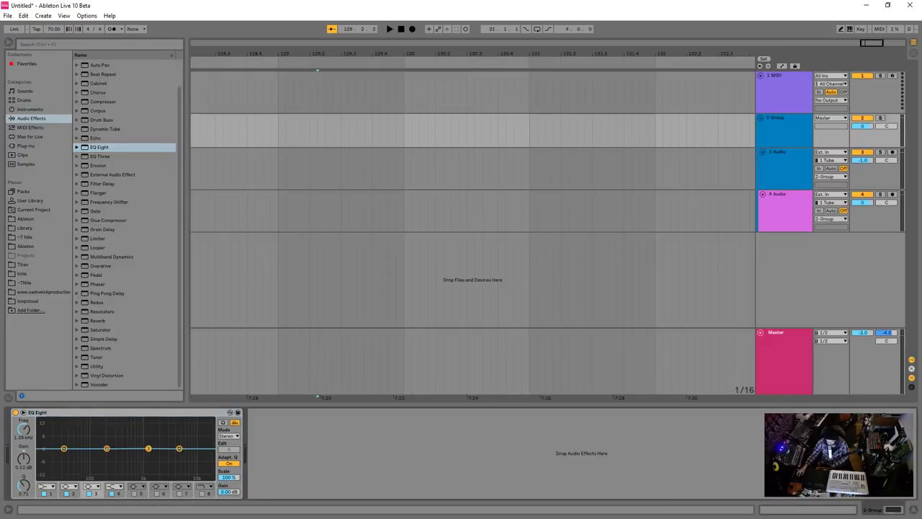
pyautogui.moveTo(143, 450); pyautogui.dragTo(188, 456)
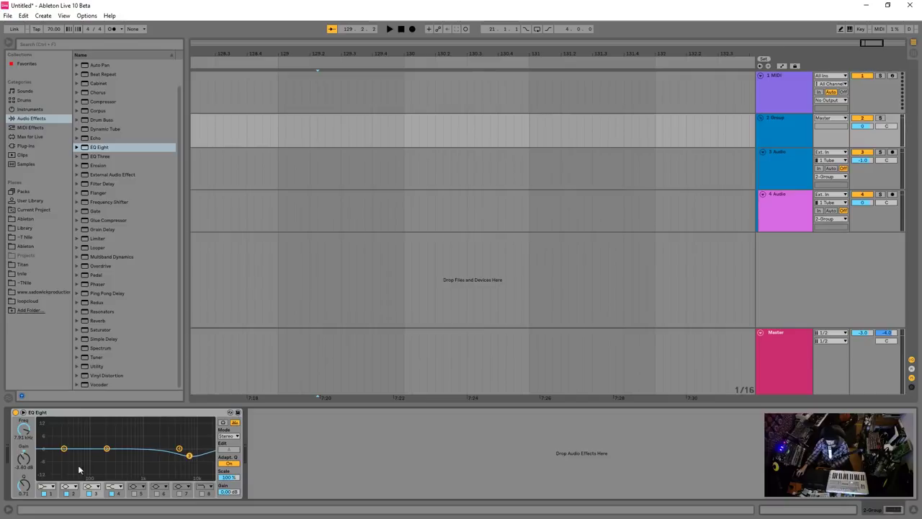
pyautogui.doubleClick(136, 413)
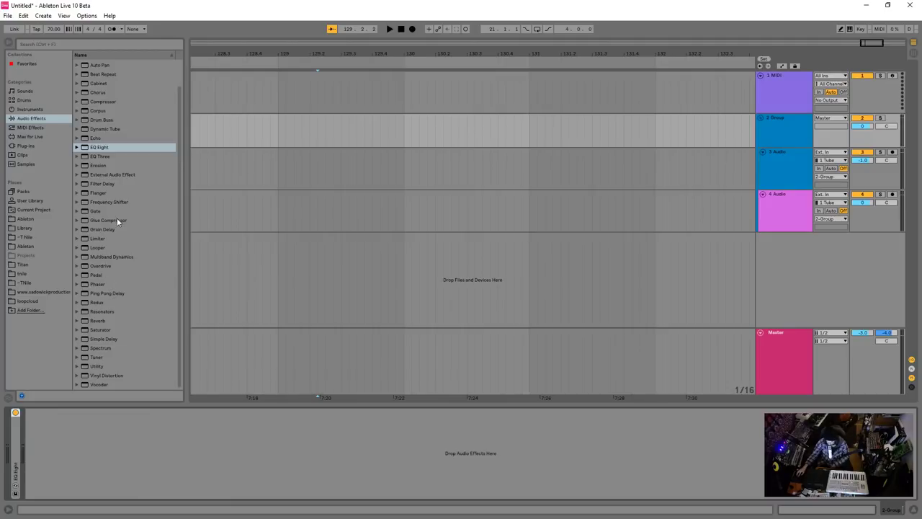
pyautogui.moveTo(117, 220); pyautogui.dragTo(201, 435)
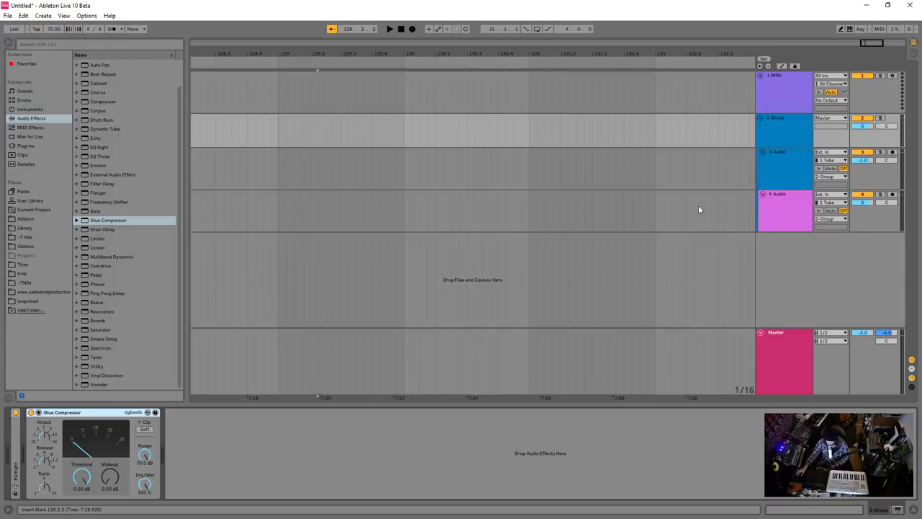
# Try panning the 3 Audio track, reset its pan to the default, and nudge its volume.
pyautogui.moveTo(880, 164); pyautogui.dragTo(883, 155)
pyautogui.rightClick(885, 160)
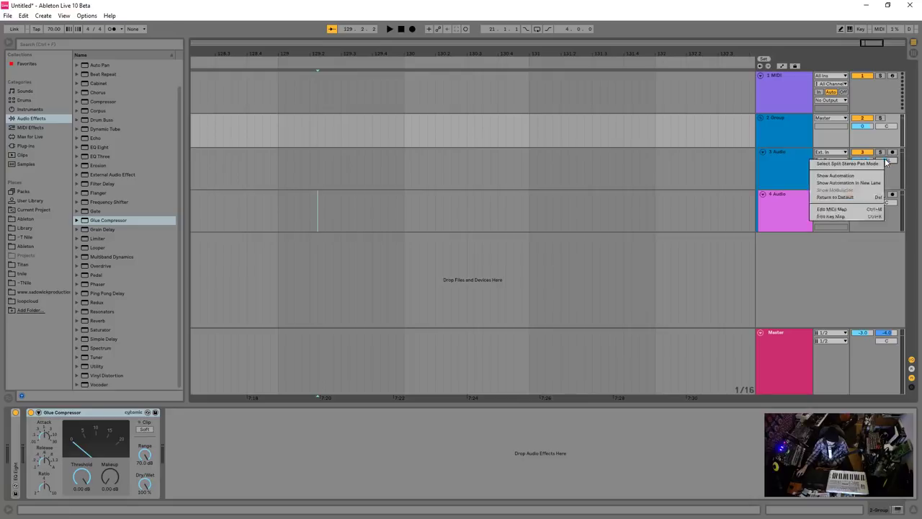
pyautogui.click(835, 197)
pyautogui.moveTo(863, 162); pyautogui.dragTo(864, 164)
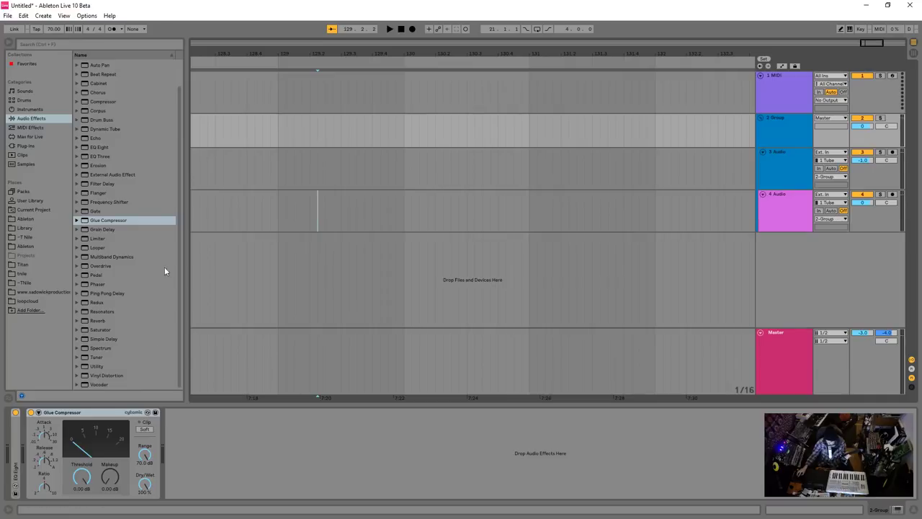
# Add FabFilter Pro-C 2 after the Glue Compressor on the group and set its compression style to Bus.
pyautogui.click(26, 146)
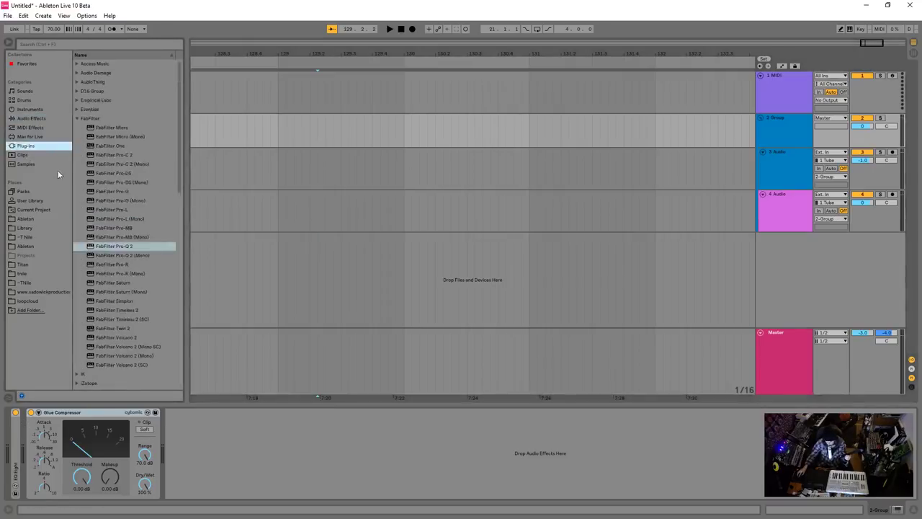
pyautogui.click(121, 156)
pyautogui.moveTo(121, 156); pyautogui.dragTo(190, 465)
pyautogui.click(186, 413)
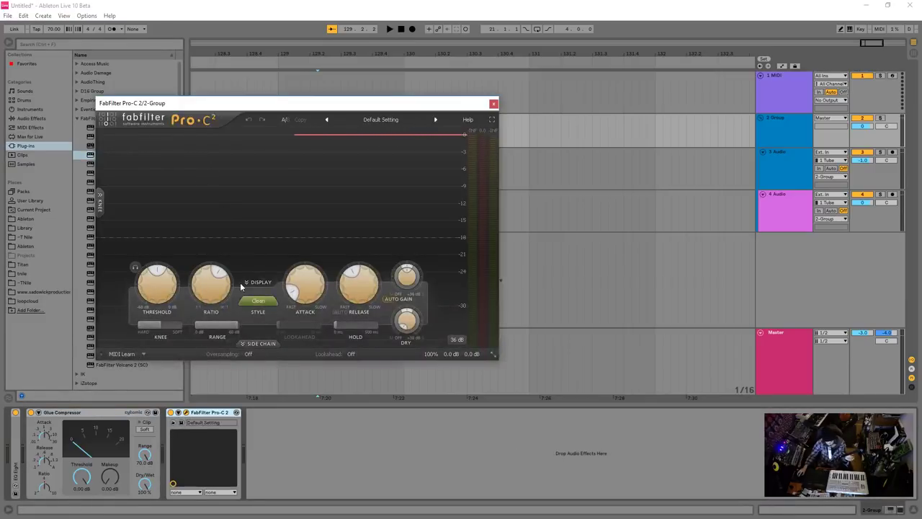
pyautogui.click(266, 300)
pyautogui.click(260, 364)
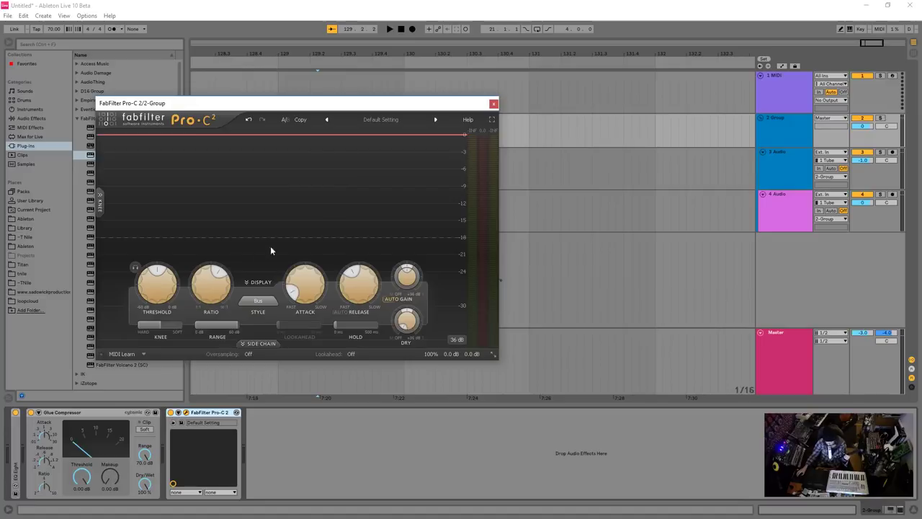
# Raise the threshold and shorten the release time in Pro-C 2.
pyautogui.moveTo(158, 285); pyautogui.dragTo(169, 239)
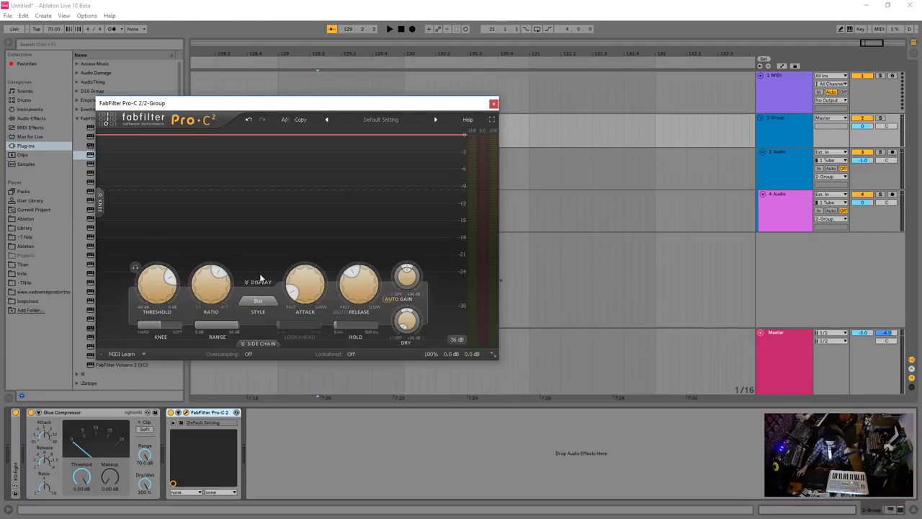
pyautogui.moveTo(299, 294)
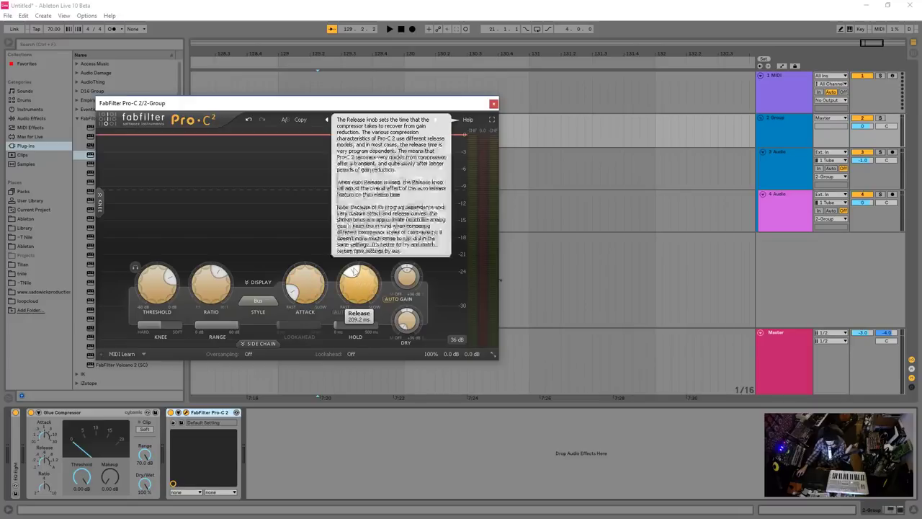
pyautogui.moveTo(355, 289)
pyautogui.scroll(-5, 355, 287)
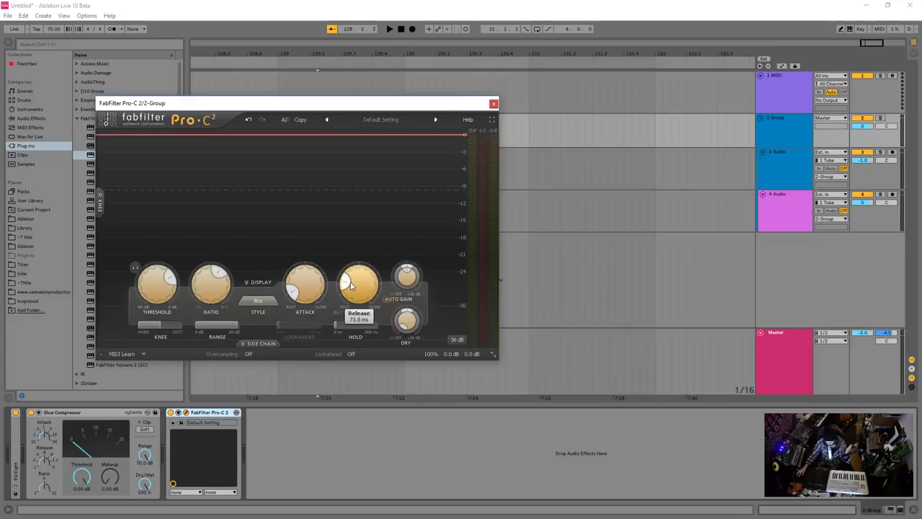
pyautogui.scroll(-5, 350, 286)
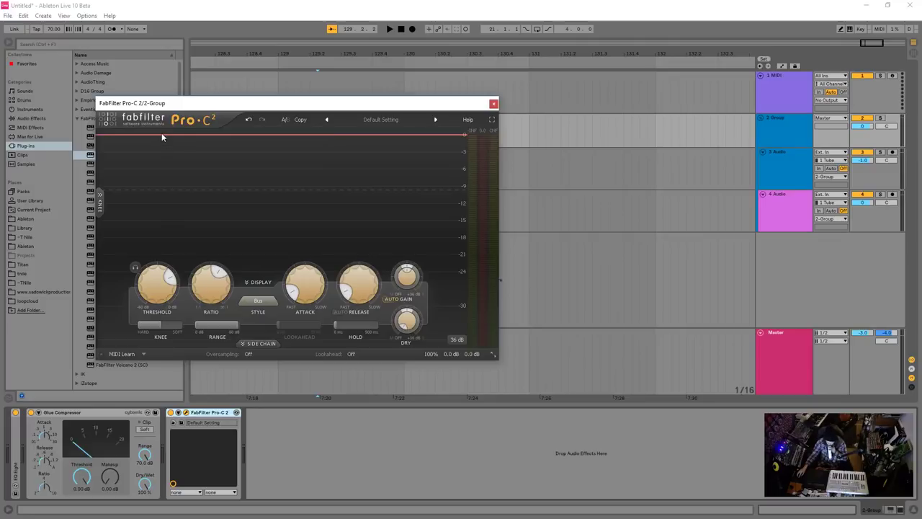
pyautogui.moveTo(238, 106); pyautogui.dragTo(292, 105)
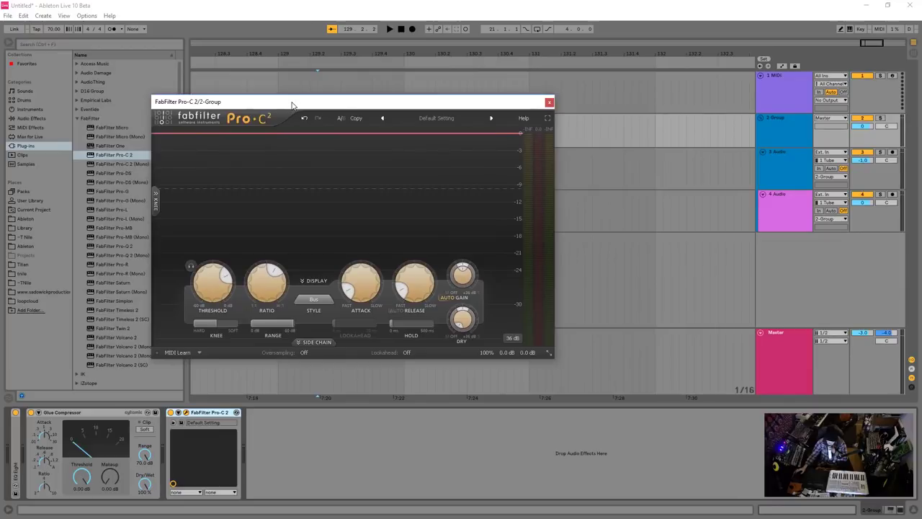
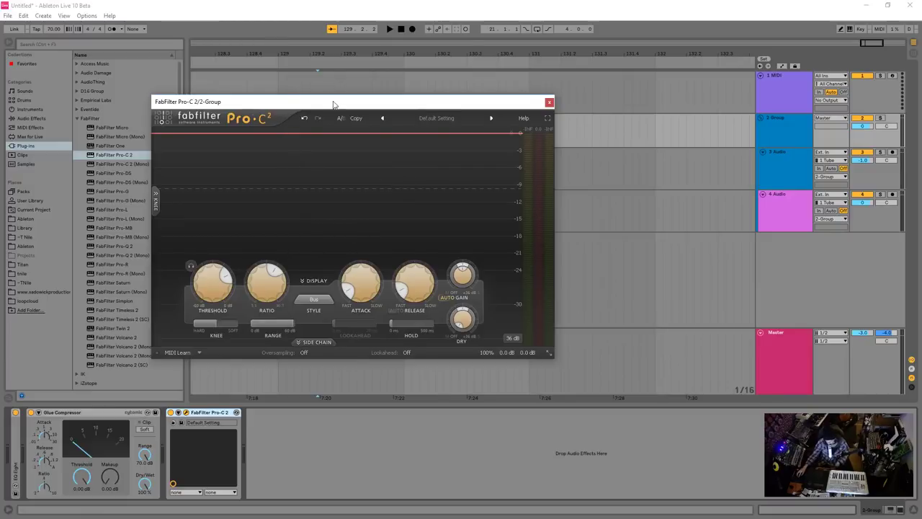
pyautogui.moveTo(334, 103); pyautogui.dragTo(355, 101)
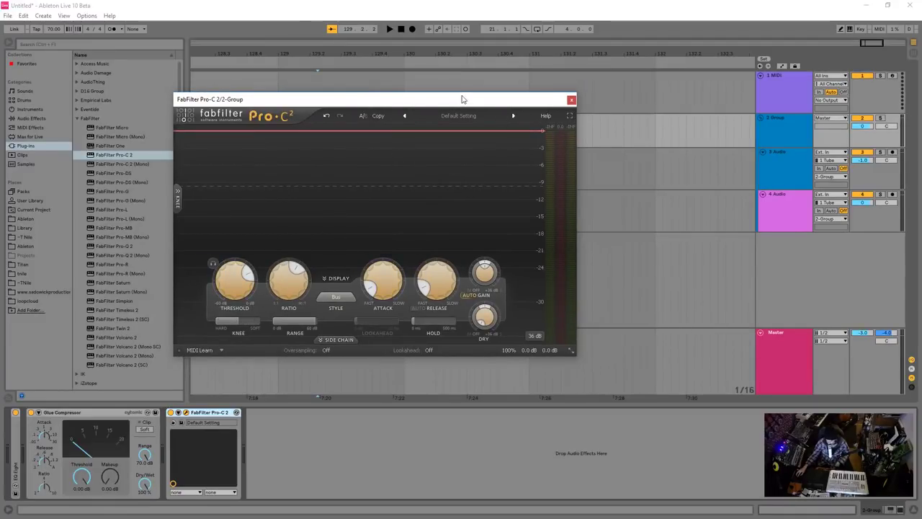
pyautogui.moveTo(466, 99); pyautogui.dragTo(385, 81)
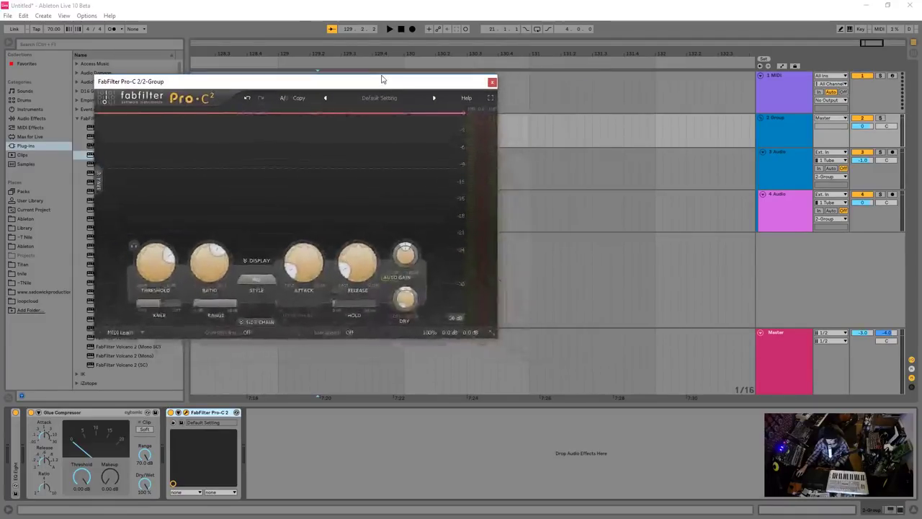
# Add FabFilter Pro-R to the group, try it before Pro-C 2, and place it back at the end of the chain.
pyautogui.click(492, 82)
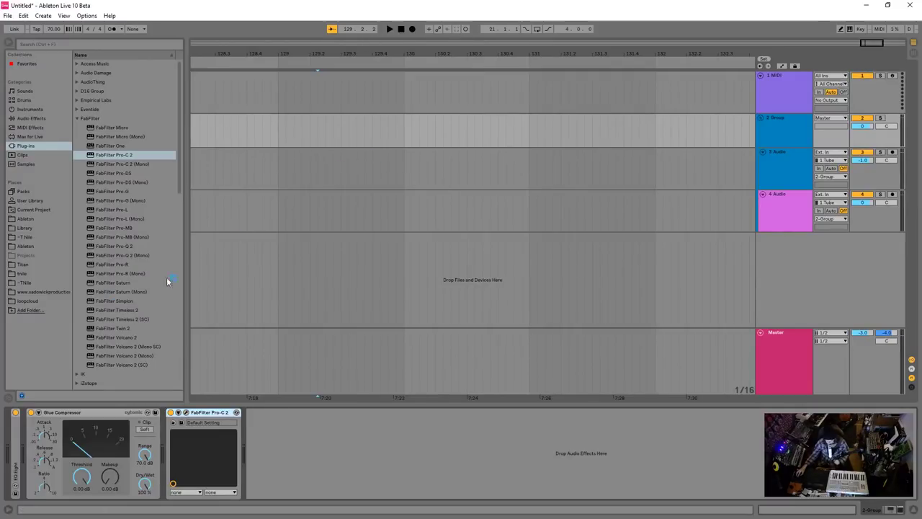
pyautogui.moveTo(142, 263); pyautogui.dragTo(383, 460)
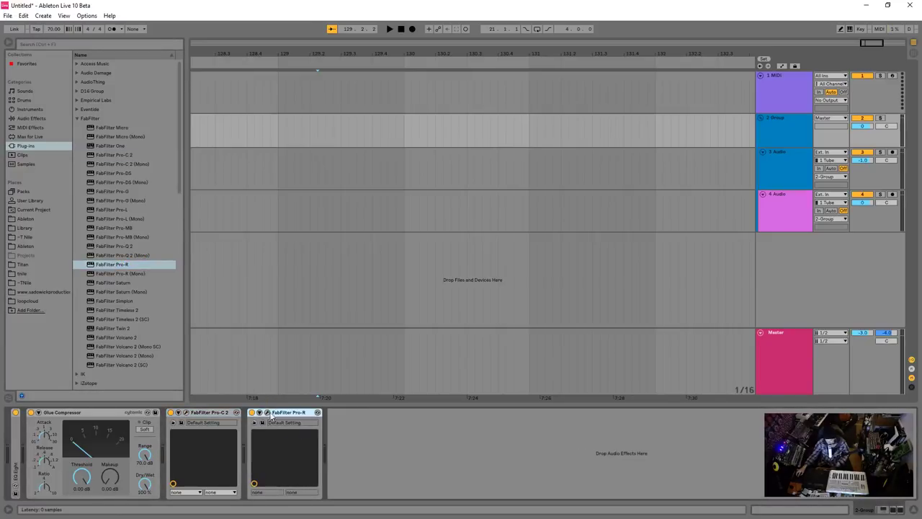
pyautogui.moveTo(260, 413); pyautogui.dragTo(195, 421)
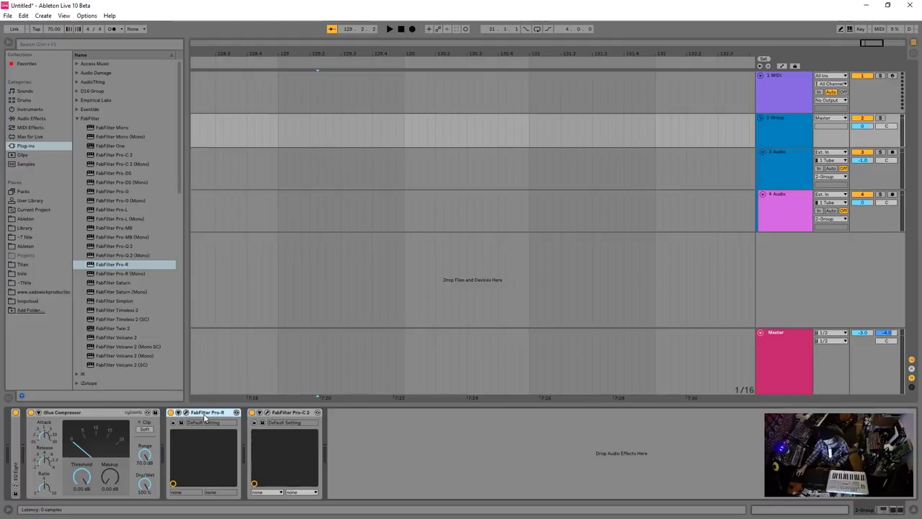
pyautogui.moveTo(325, 421); pyautogui.dragTo(328, 425)
# Open the Pro-R window to examine the reverb's space, decay rate EQ and post EQ settings, and close it.
pyautogui.click(267, 412)
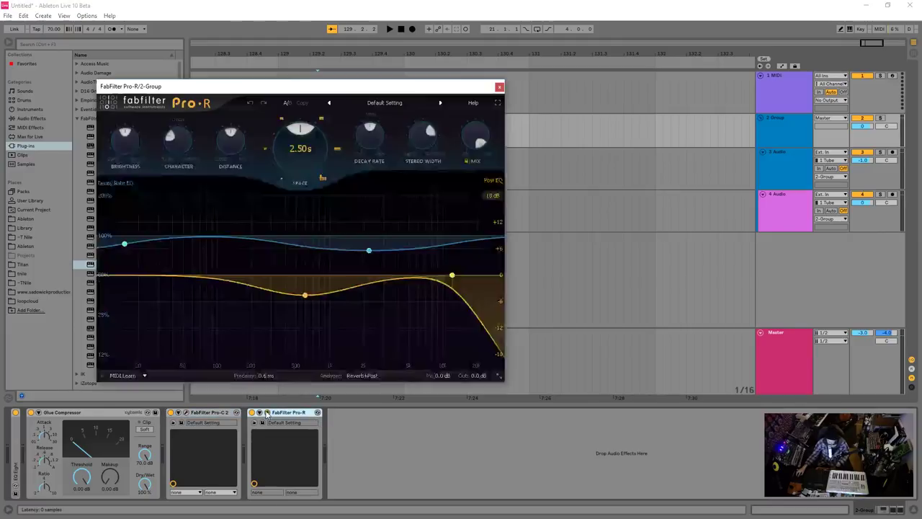
pyautogui.moveTo(319, 87); pyautogui.dragTo(389, 55)
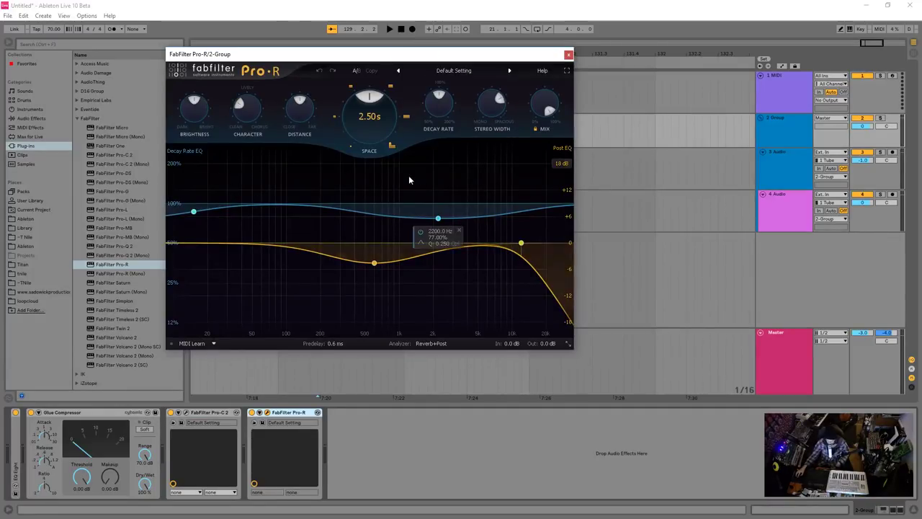
pyautogui.moveTo(435, 206)
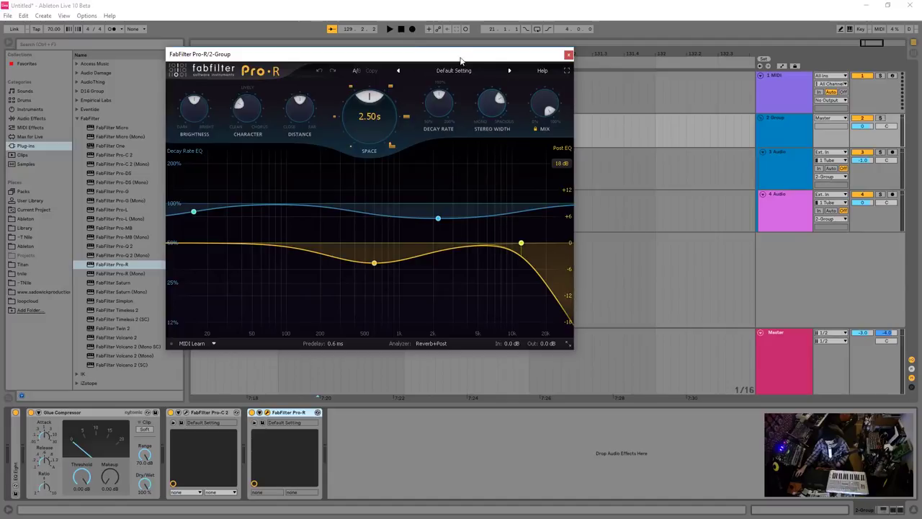
pyautogui.moveTo(461, 61); pyautogui.dragTo(493, 113)
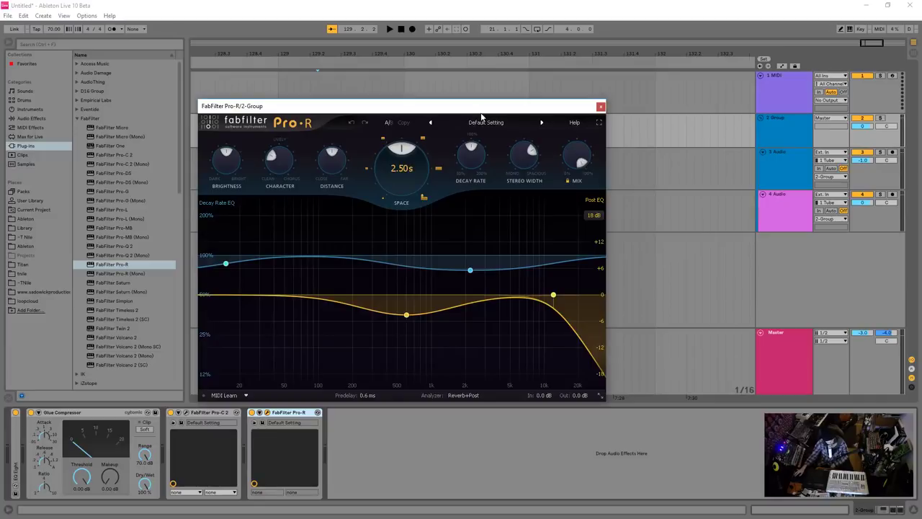
pyautogui.moveTo(453, 106); pyautogui.dragTo(475, 87)
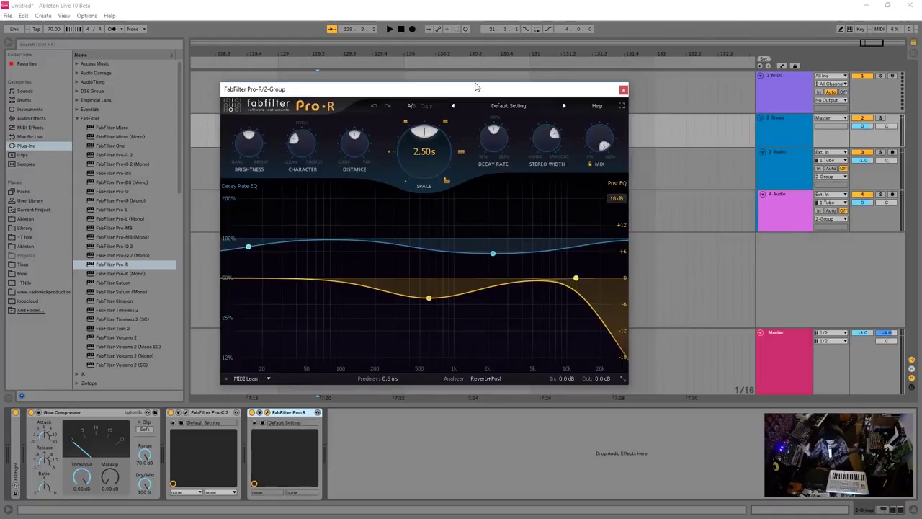
pyautogui.moveTo(553, 98); pyautogui.dragTo(539, 81)
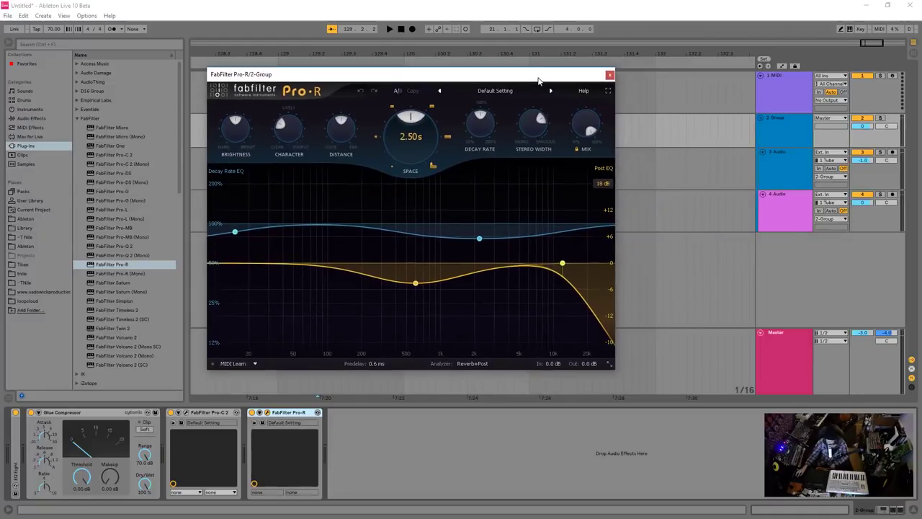
pyautogui.click(610, 75)
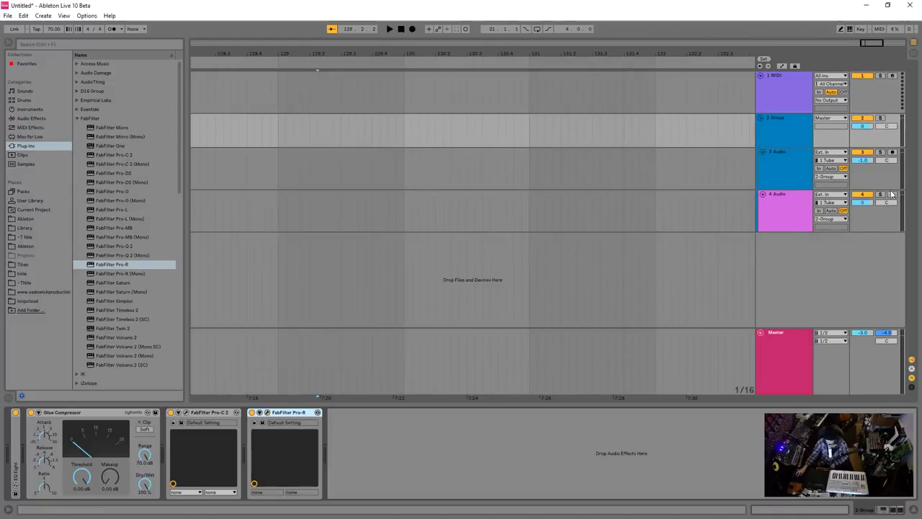
# Reduce the height of the grouped tracks and insert a new audio track below the group.
pyautogui.press('Down')
pyautogui.press('Down')
pyautogui.click(848, 141)
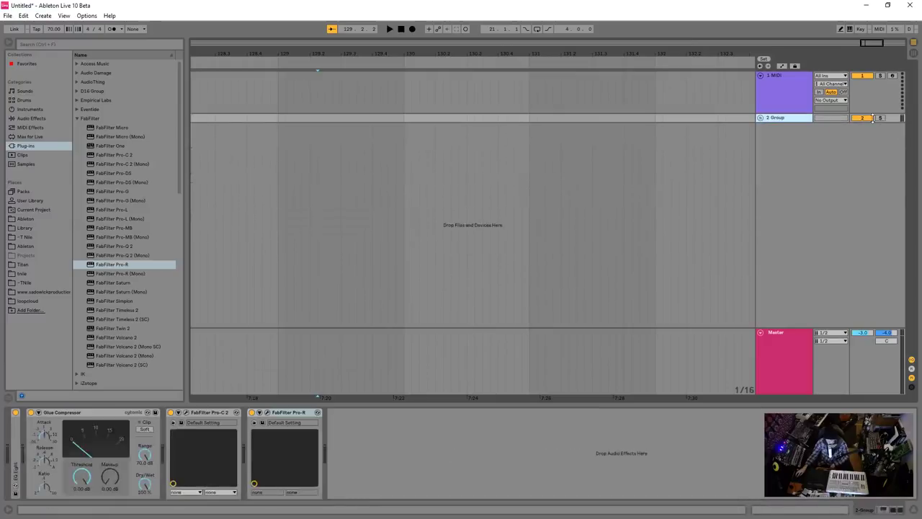
pyautogui.rightClick(780, 186)
pyautogui.rightClick(775, 182)
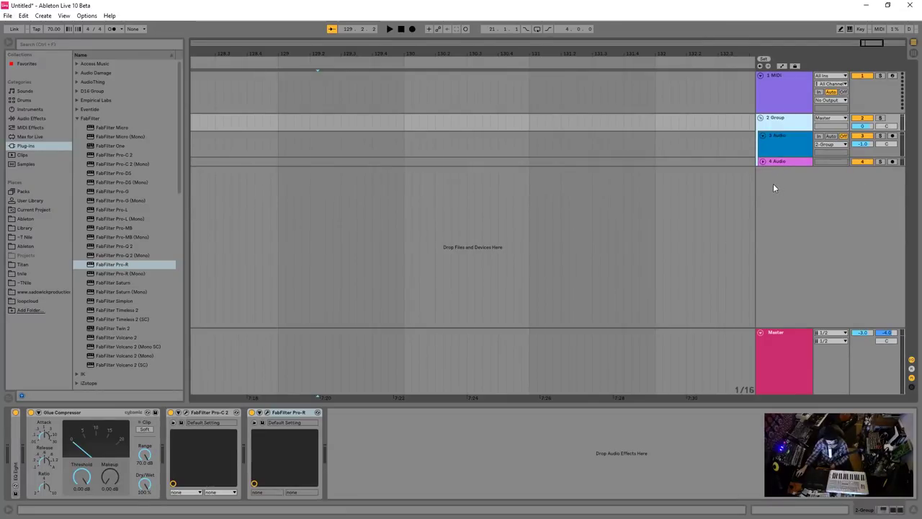
pyautogui.rightClick(773, 183)
pyautogui.click(790, 188)
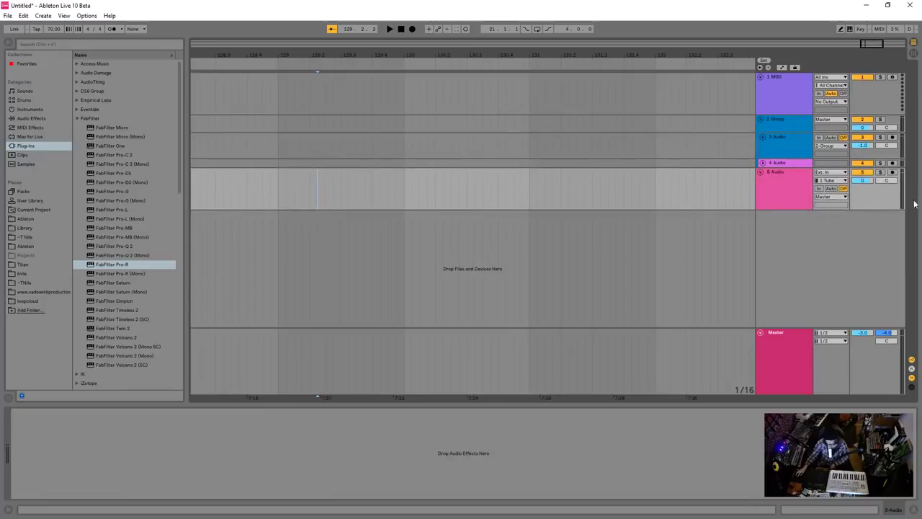
# Make the new audio track slightly taller in the arrangement.
pyautogui.moveTo(886, 210); pyautogui.dragTo(886, 217)
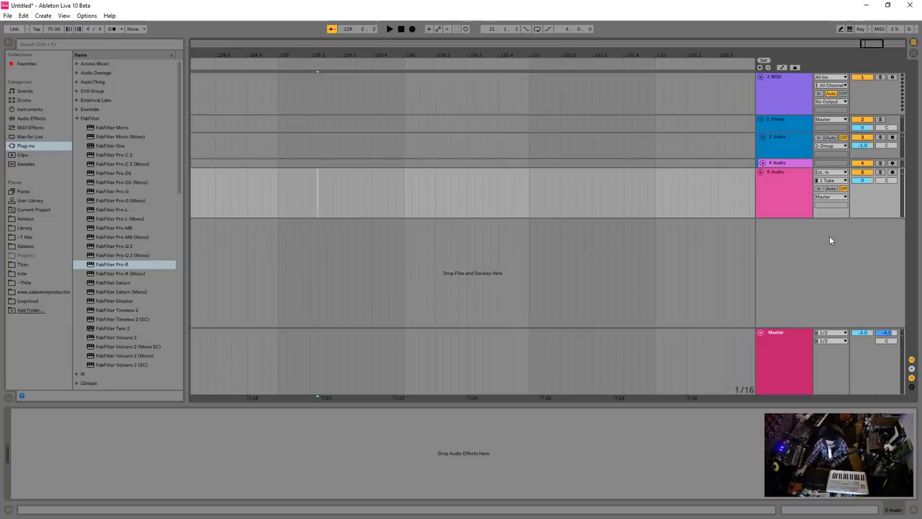
pyautogui.scroll(-1, 895, 195)
pyautogui.scroll(1, 889, 199)
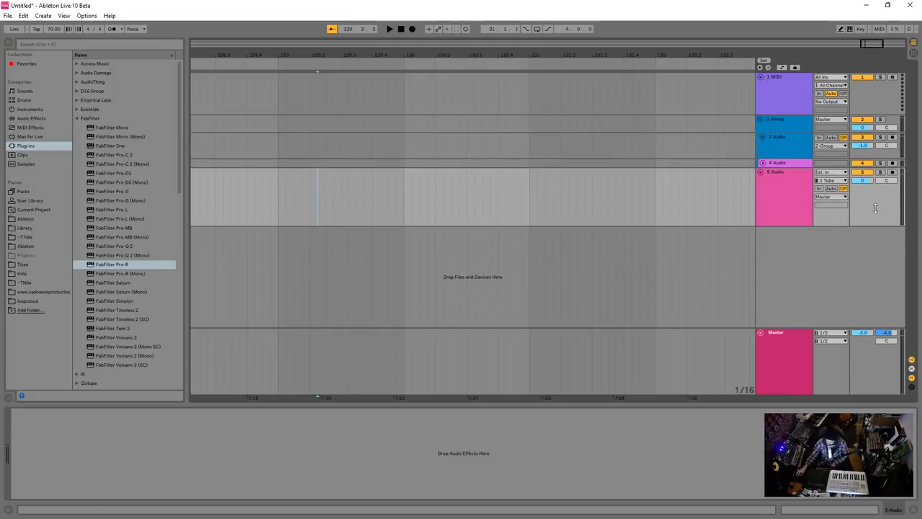
pyautogui.scroll(-1, 874, 206)
pyautogui.scroll(1, 875, 201)
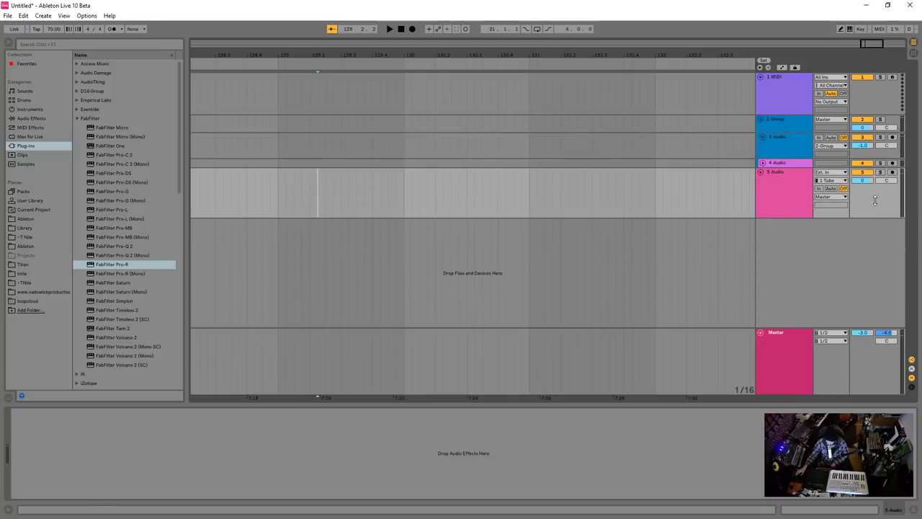